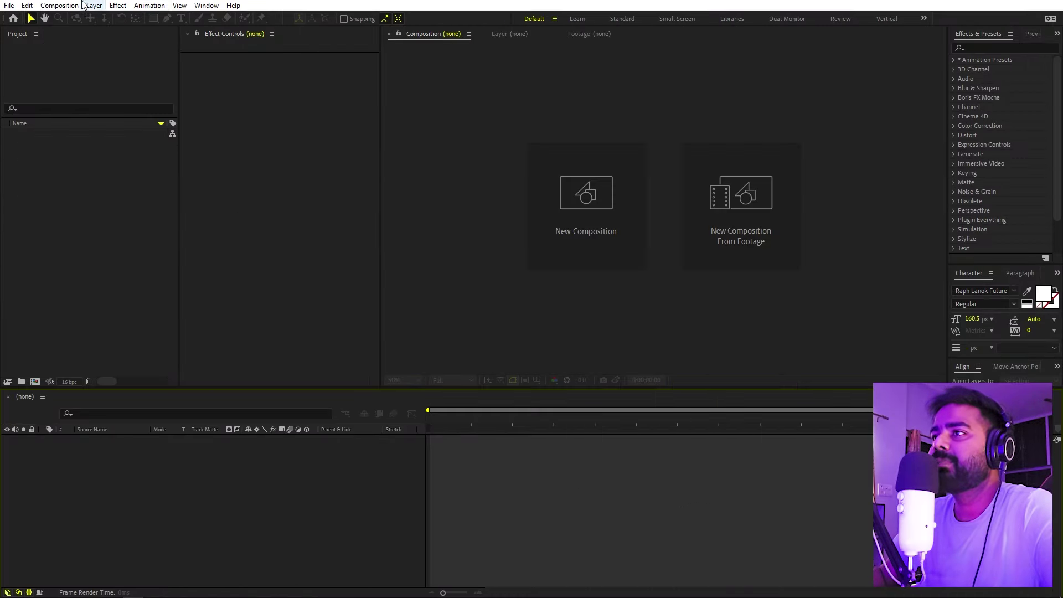
- Create a 1920x1080, 30 fps composition named Main with a duration of 20 seconds
left_click(60, 5)
left_click(59, 18)
type("Main")
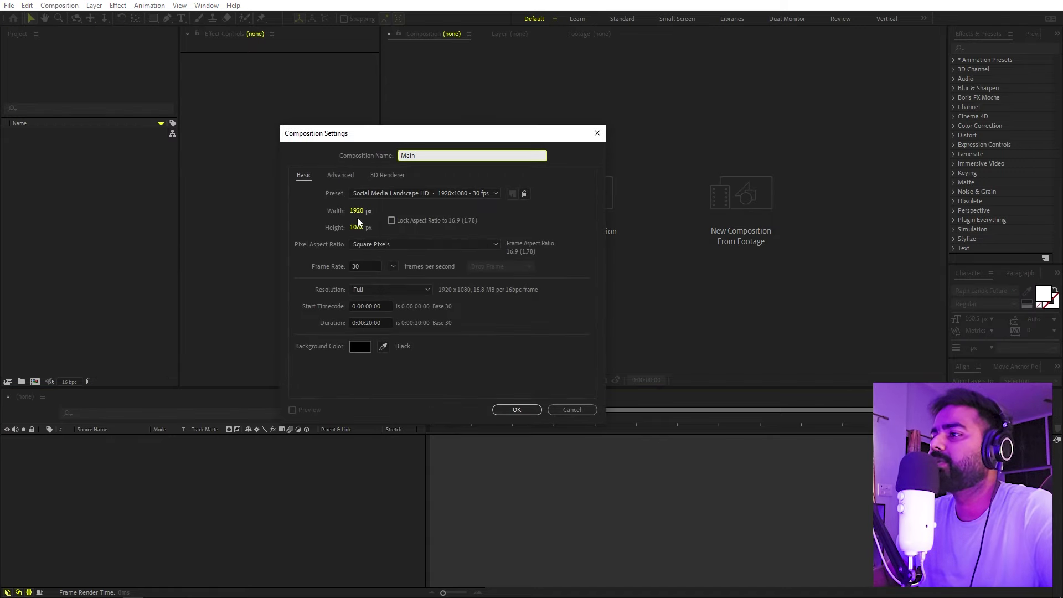
left_click(496, 410)
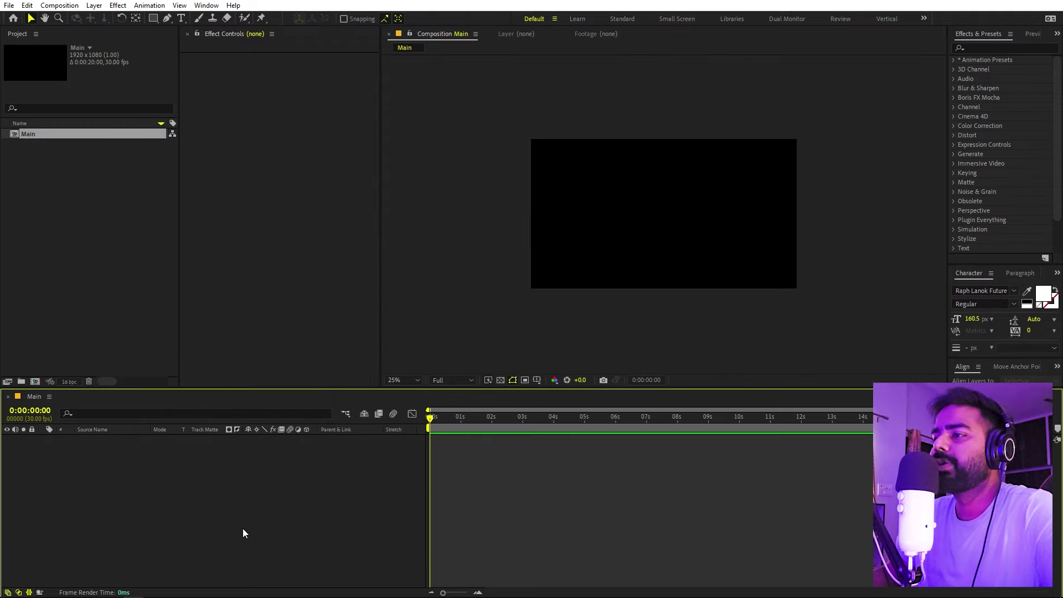
- Add a composition-sized solid layer in very dark blue, colour 06042E, as the background
right_click(244, 529)
mouse_move(314, 397)
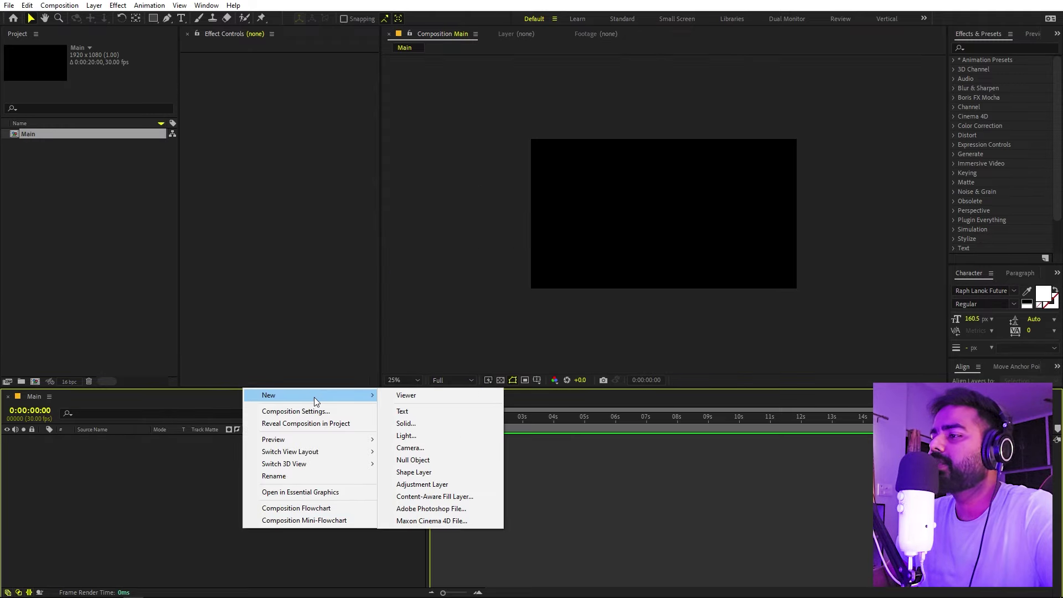
left_click(430, 424)
left_click(326, 293)
left_click_drag(53, 289, 176, 330)
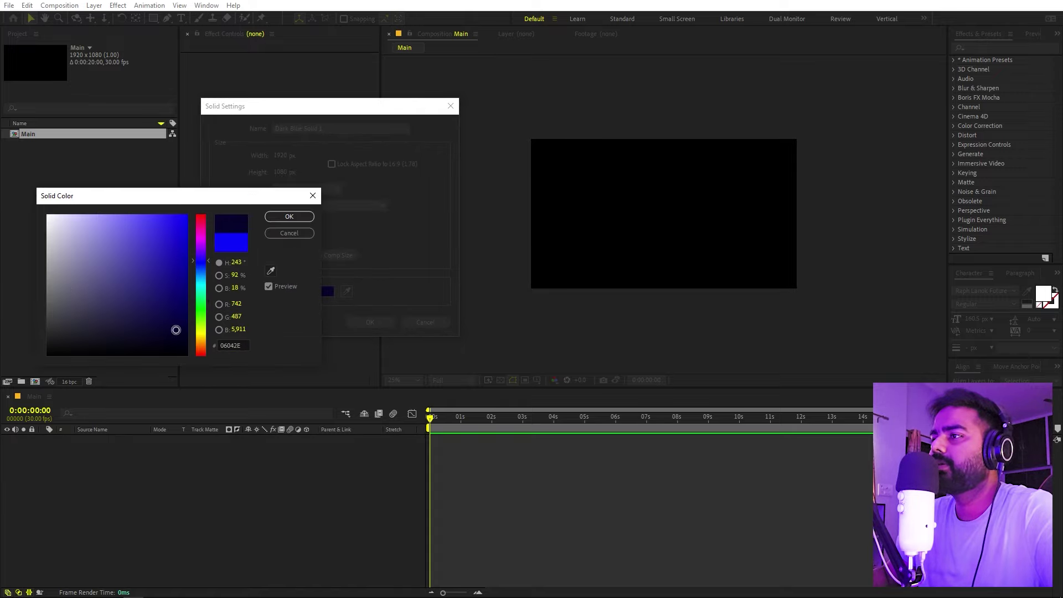
left_click(289, 216)
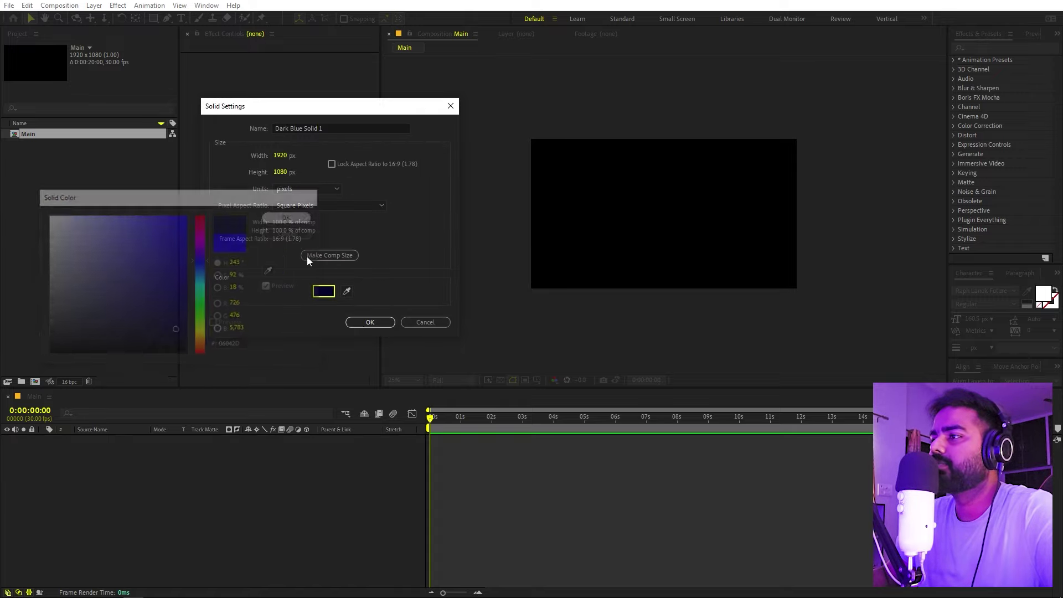
left_click(368, 322)
- Add a text layer reading "Design" in the upper middle of the composition
left_click(399, 379)
left_click(413, 419)
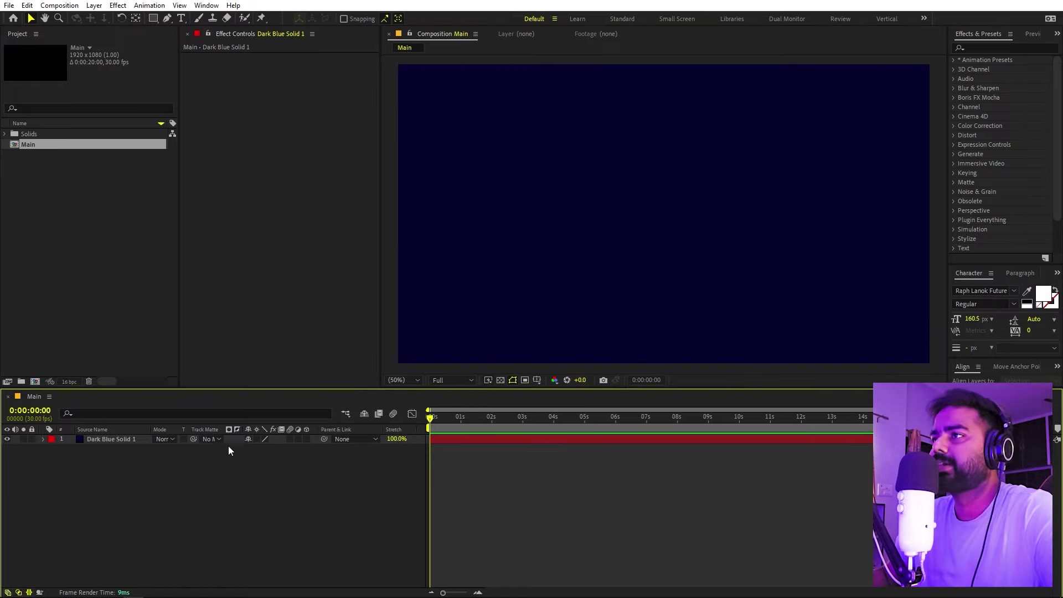
left_click(111, 285)
left_click(181, 18)
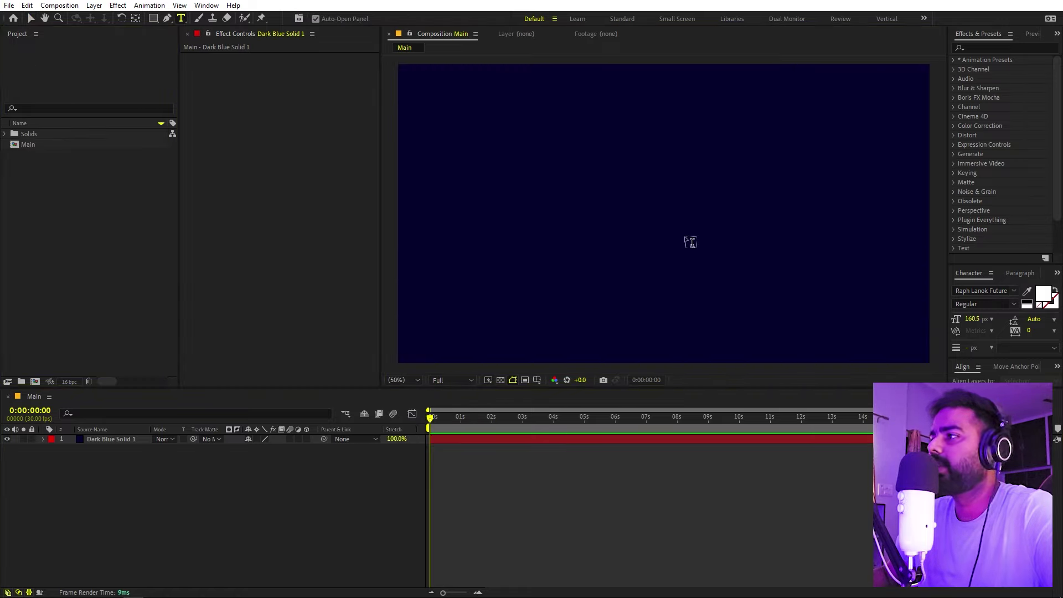
left_click(610, 195)
type("De")
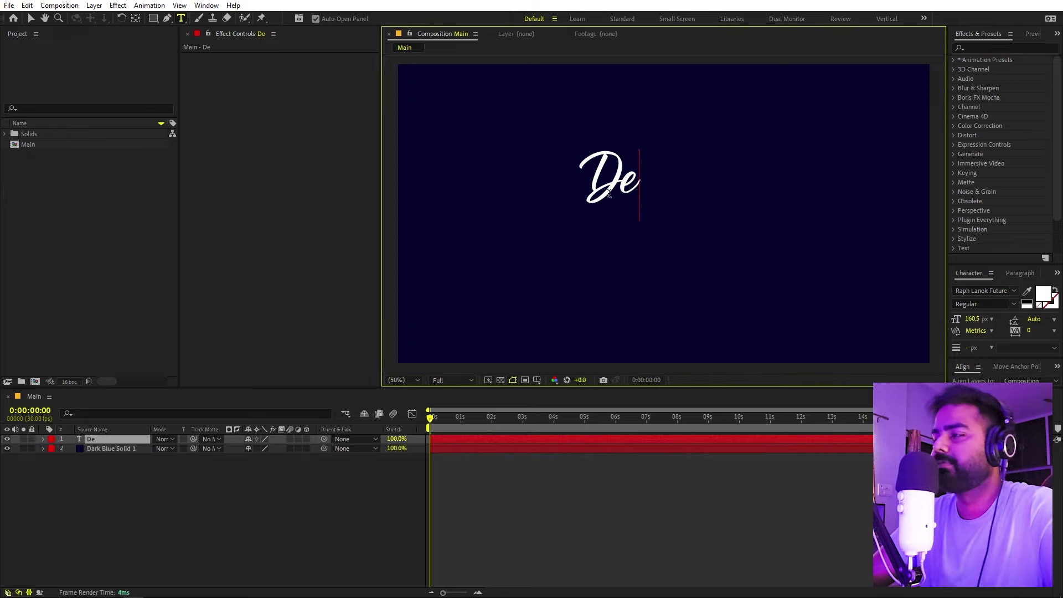
type("sign")
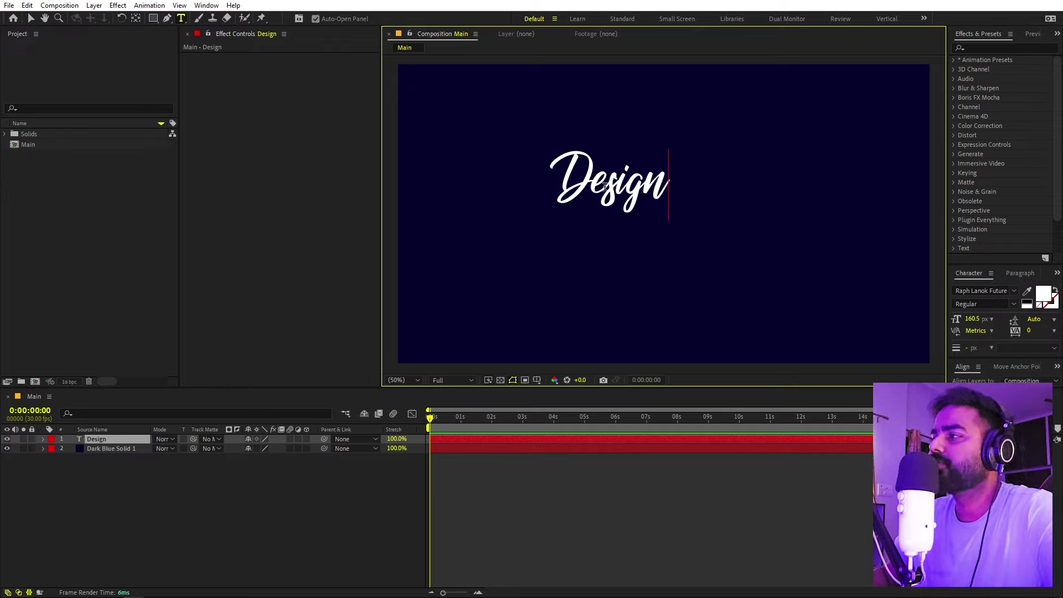
key("ctrl+a")
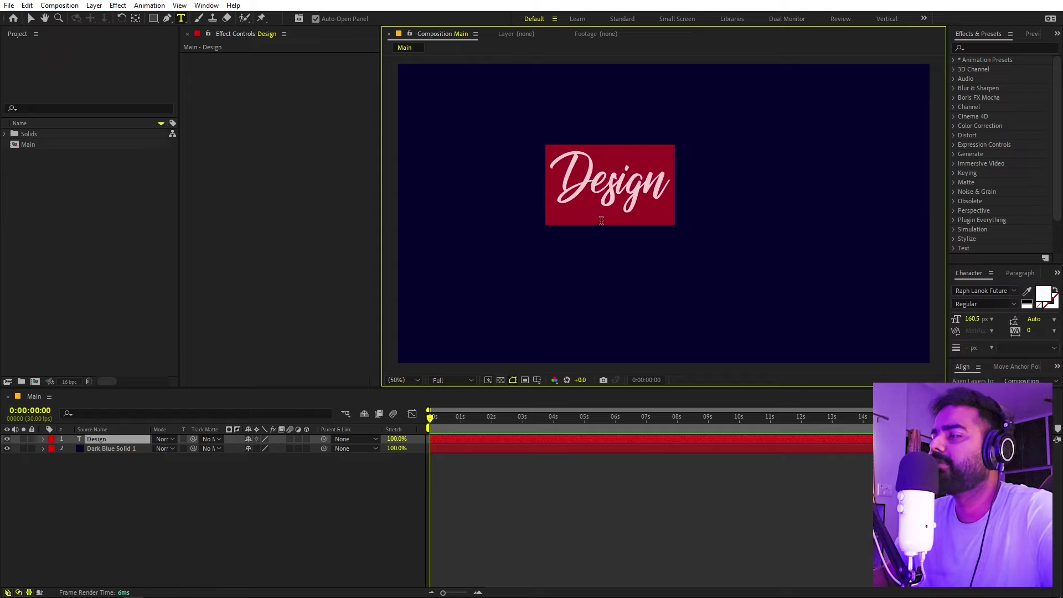
left_click(604, 501)
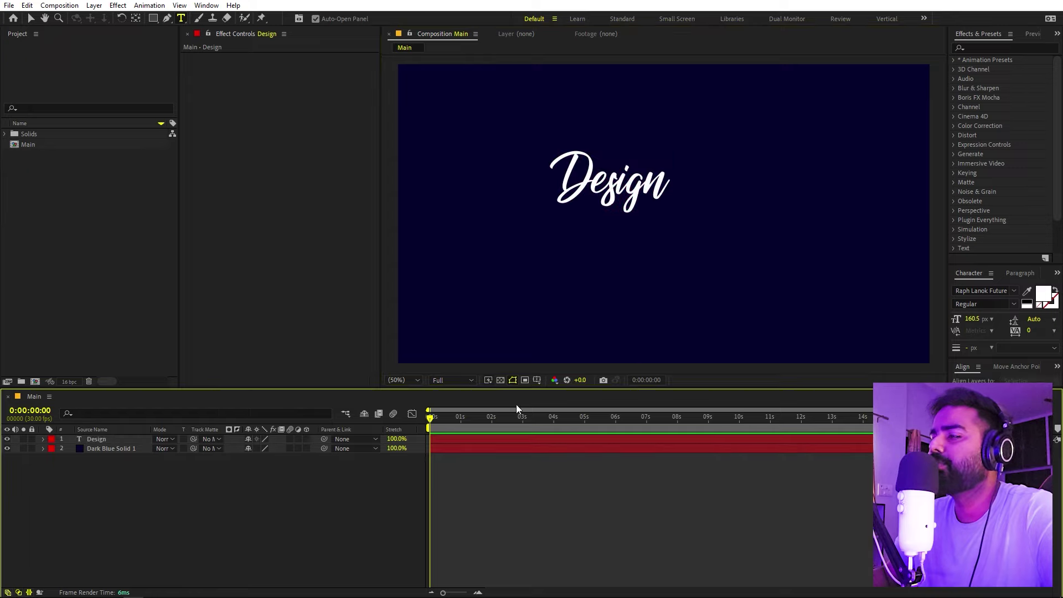
- Centre the Design text layer horizontally and vertically in the composition
left_click(31, 19)
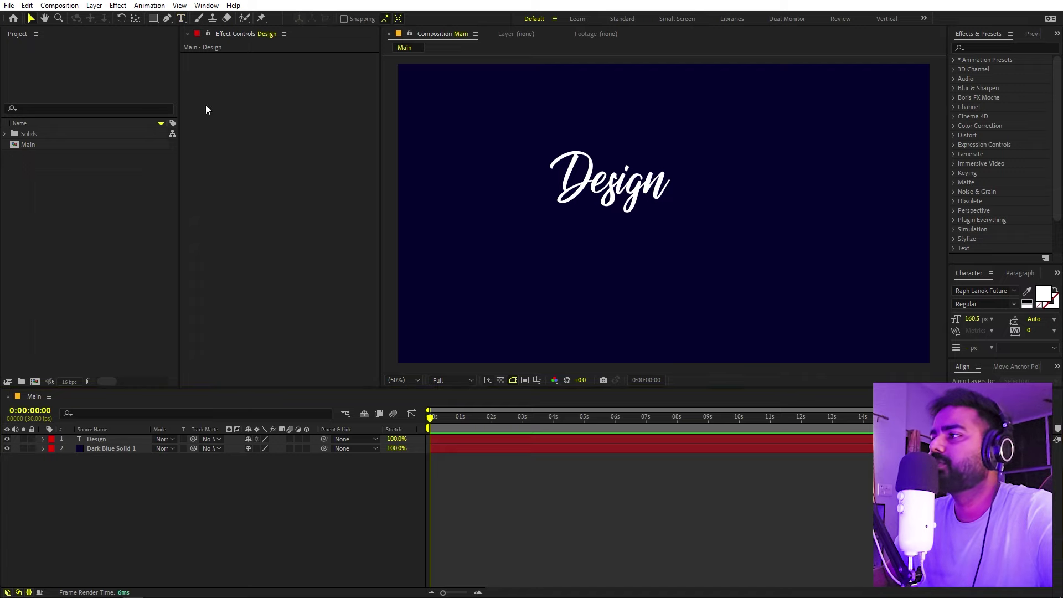
left_click(607, 184)
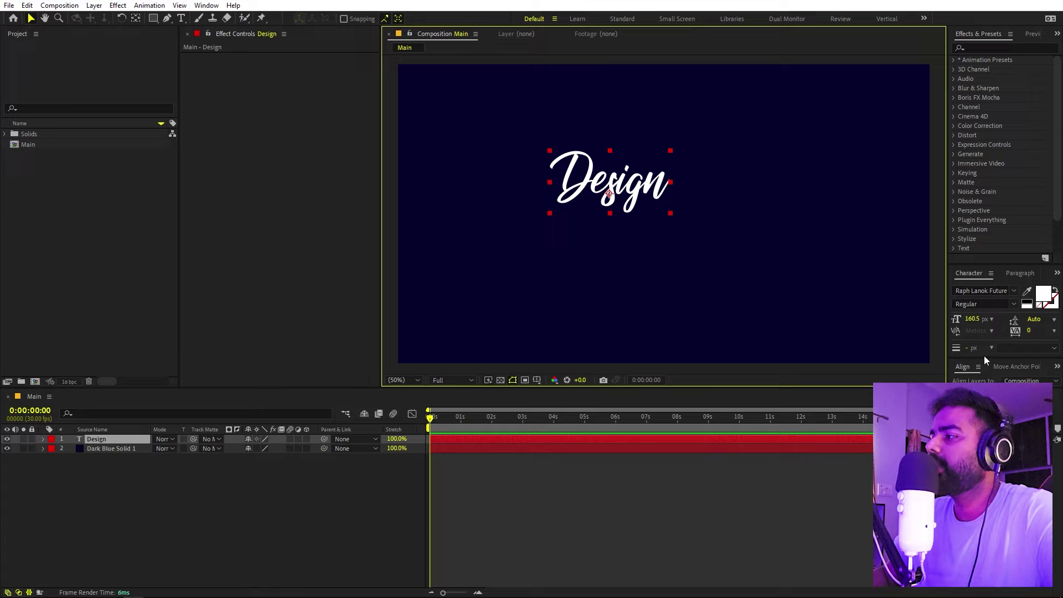
left_click_drag(985, 357, 986, 335)
left_click(978, 339)
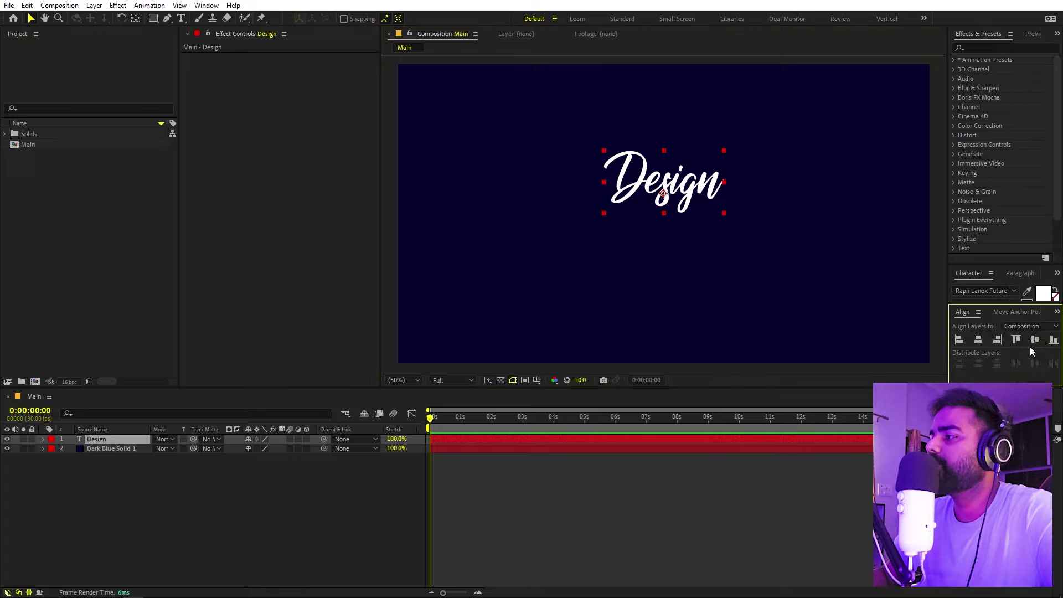
left_click(1037, 341)
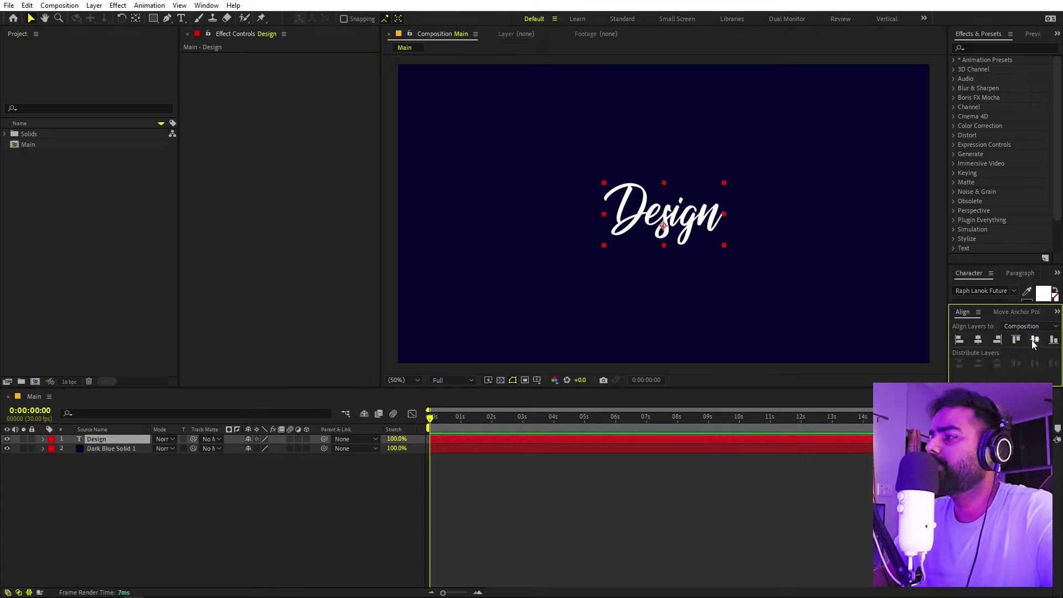
left_click(206, 5)
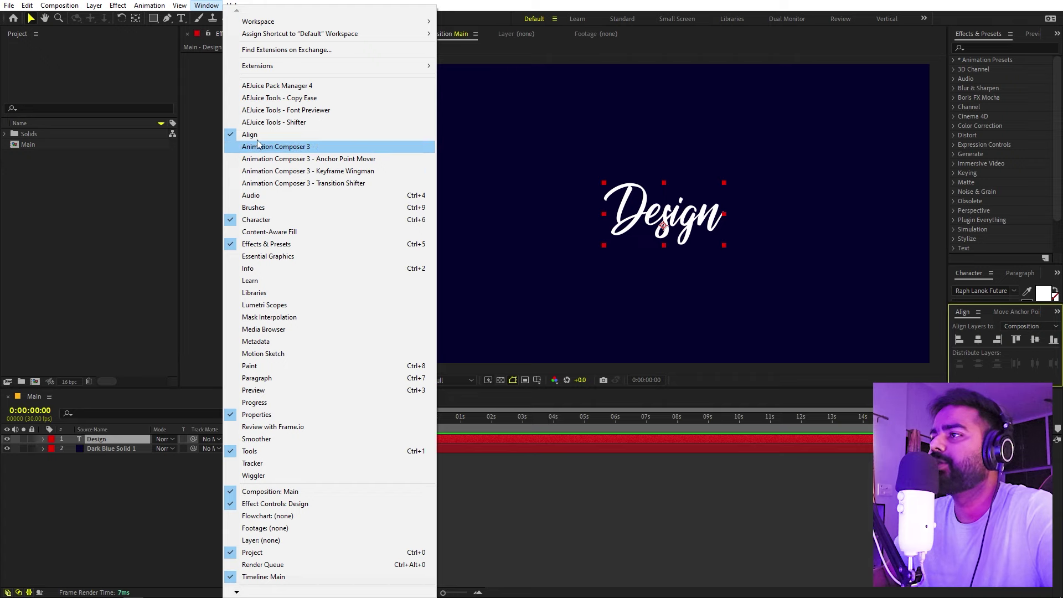
left_click(576, 540)
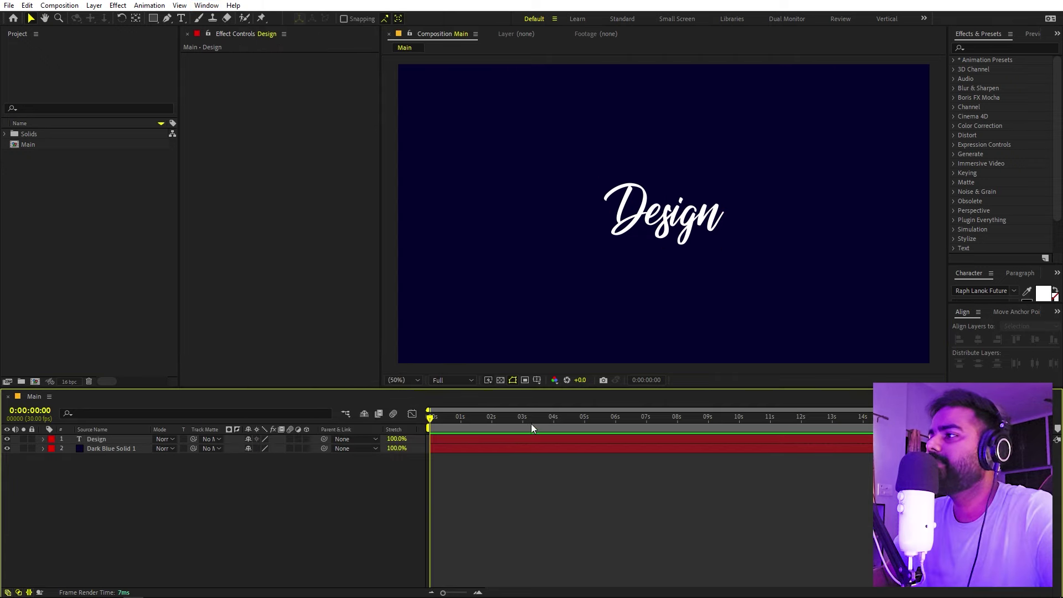
left_click(115, 306)
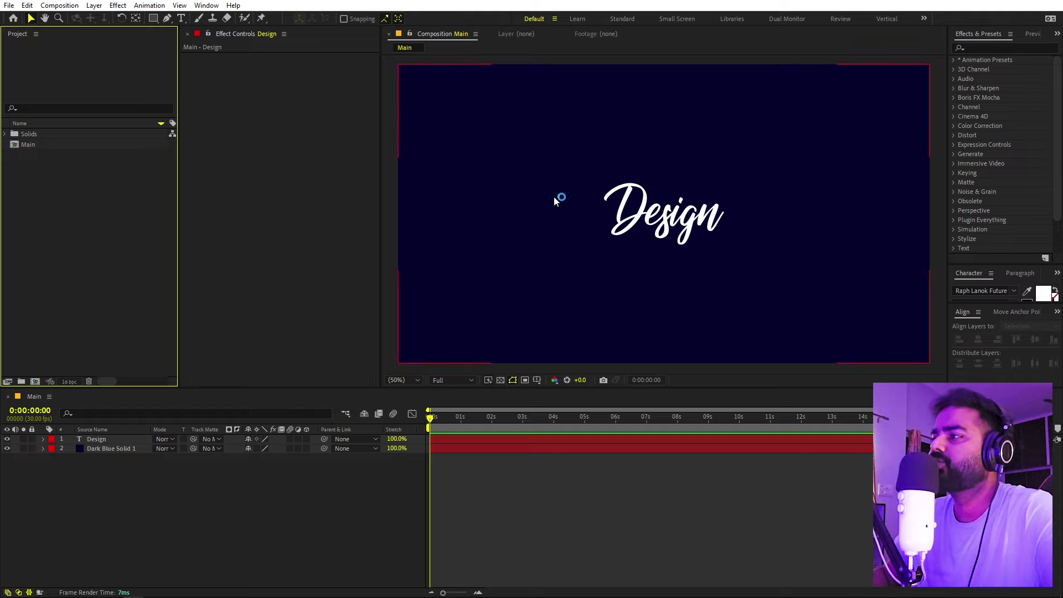
- With no layer selected, activate the Pen tool and set the shape fill to none
left_click(202, 541)
key("g")
left_click(202, 541)
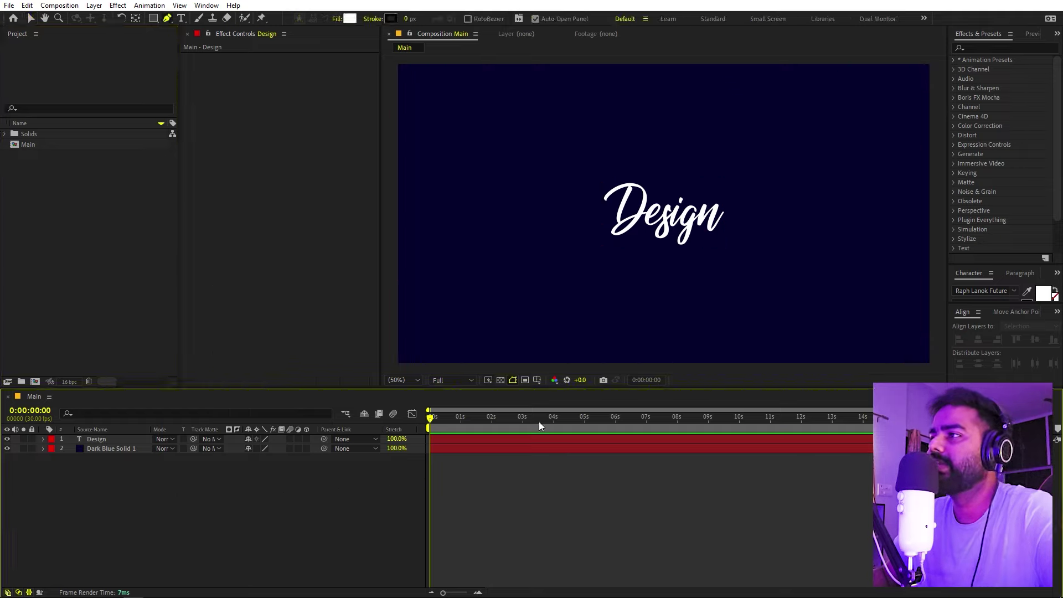
left_click(337, 19)
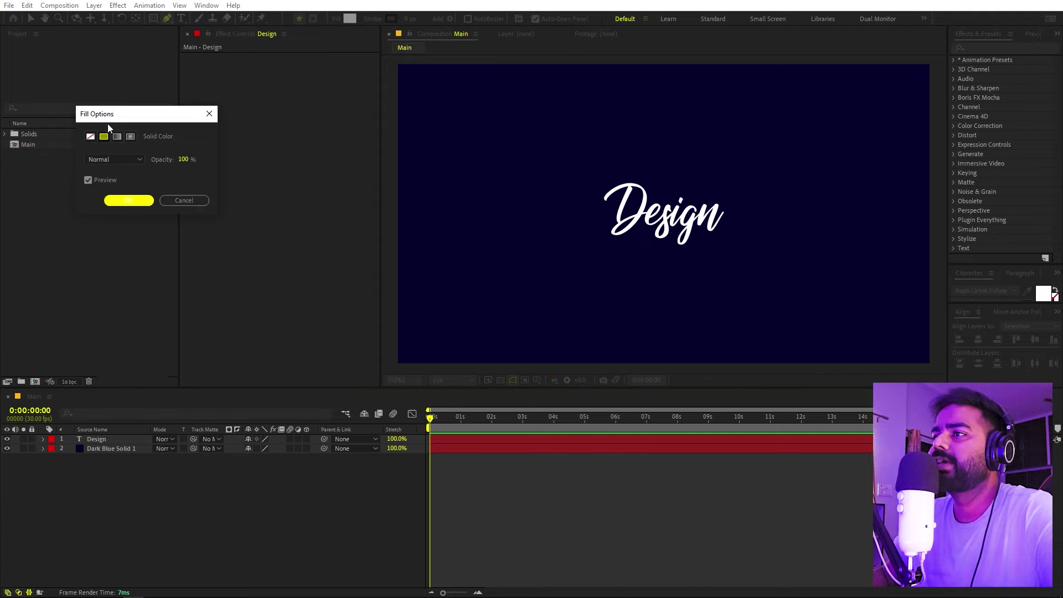
left_click(91, 137)
left_click(128, 200)
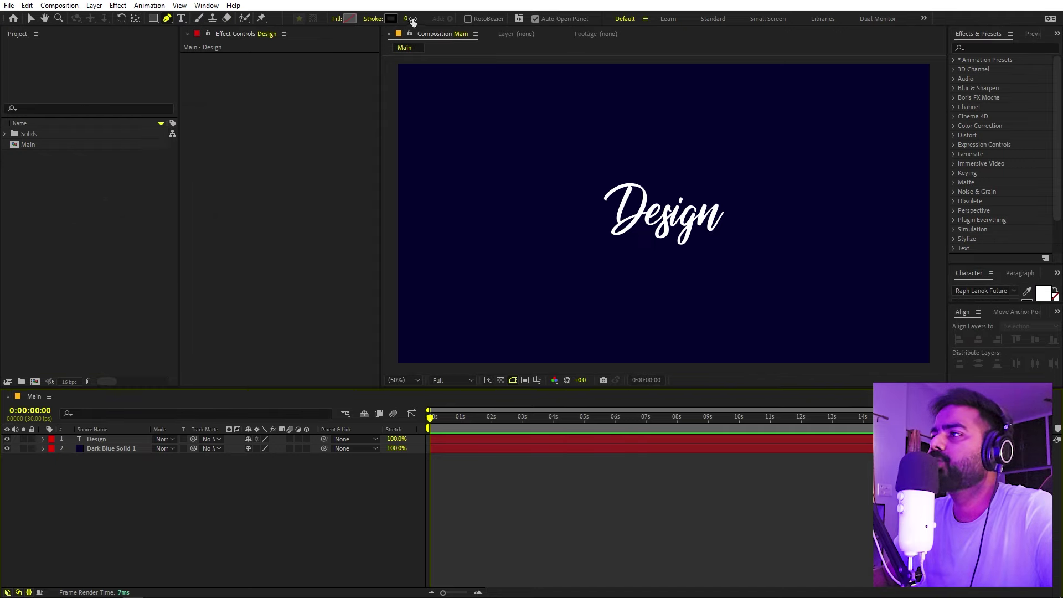
- Set the shape stroke to 27 px wide with the red colour FF0000
left_click_drag(406, 20, 416, 19)
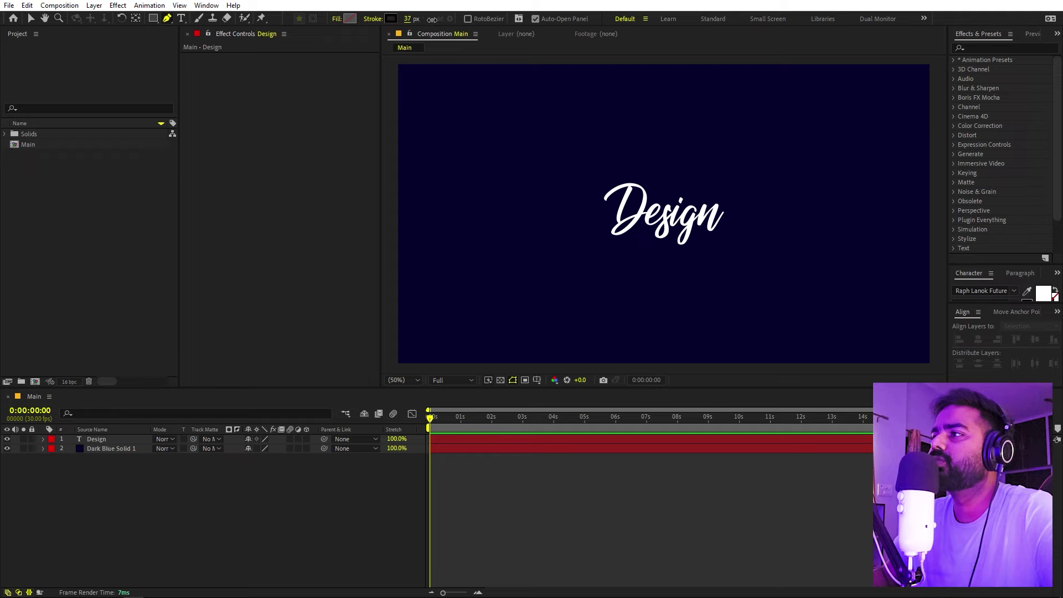
left_click(391, 19)
type("FF0000")
left_click(295, 217)
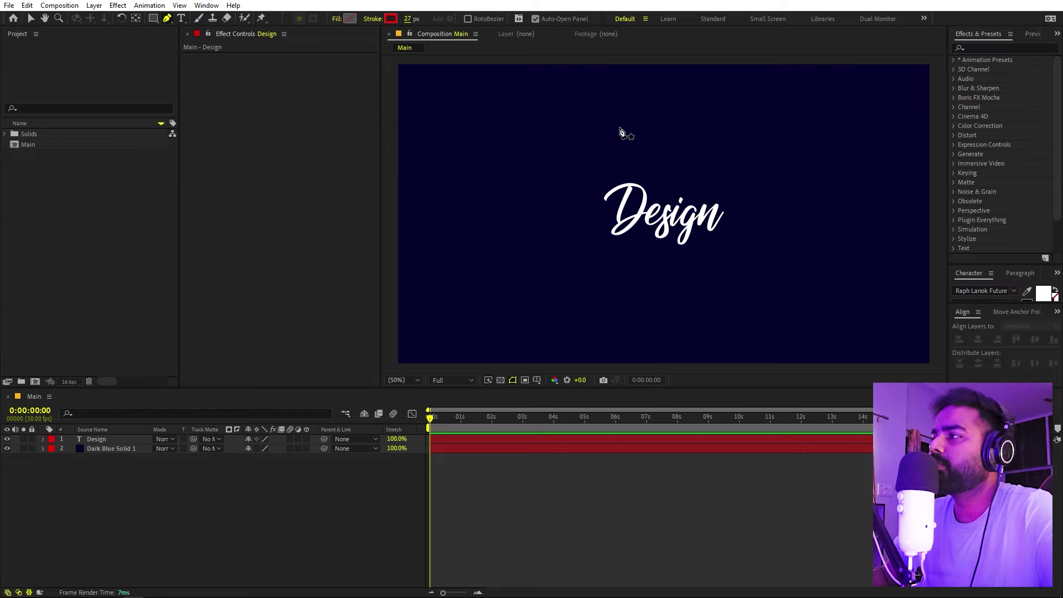
- Start a pen path with two points below the composition frame and shift the upper one slightly to the right
mouse_move(651, 253)
left_mouse_down()
mouse_move(644, 238)
mouse_move(661, 251)
left_mouse_up()
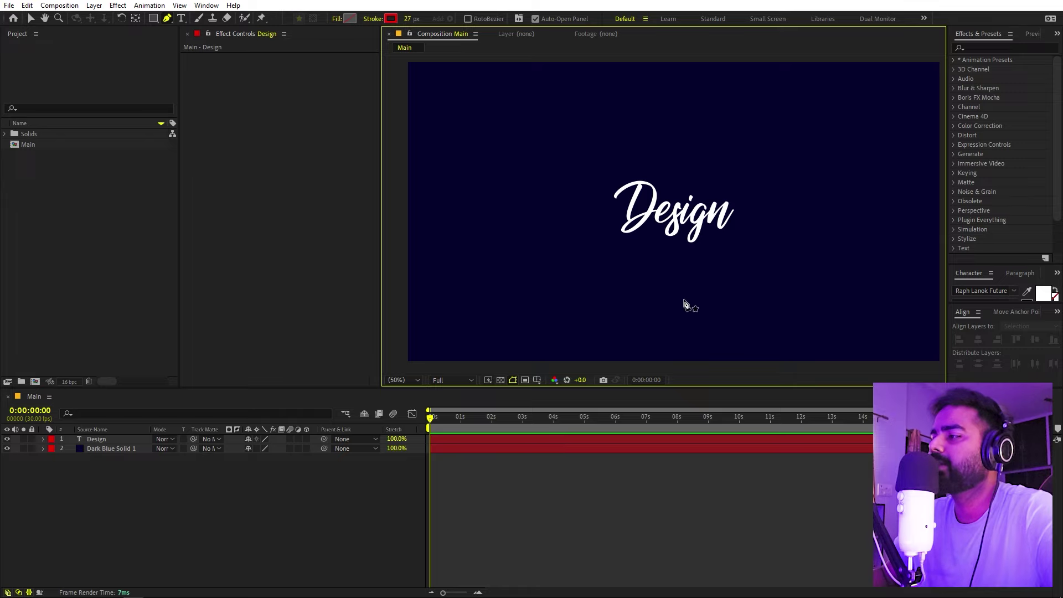
key("h")
left_click_drag(641, 304, 632, 221)
scroll(621, 278, "down", 2)
scroll(596, 275, "up", 1)
key("g")
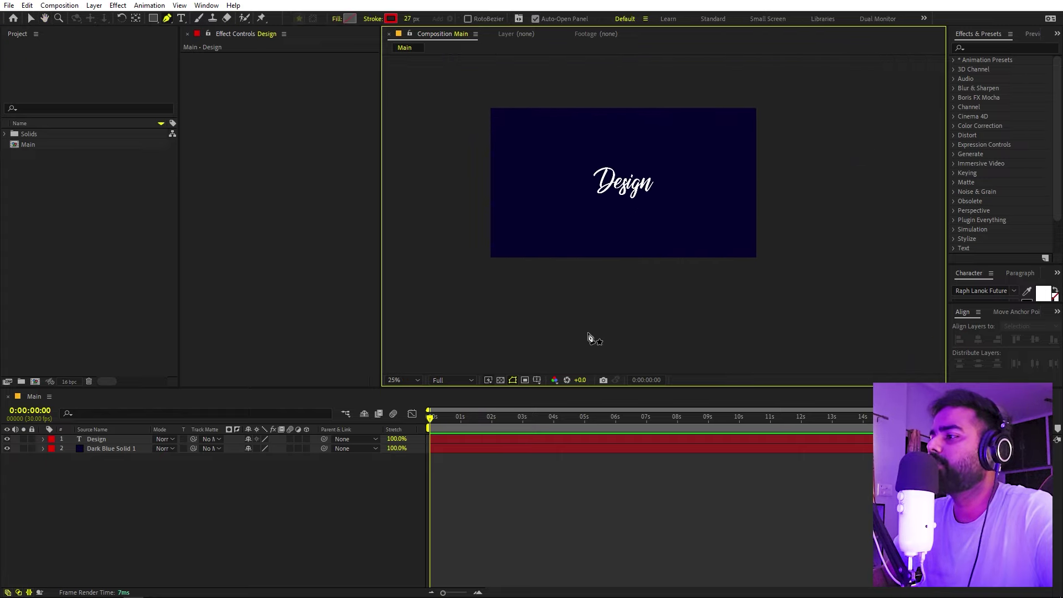
left_click(588, 333)
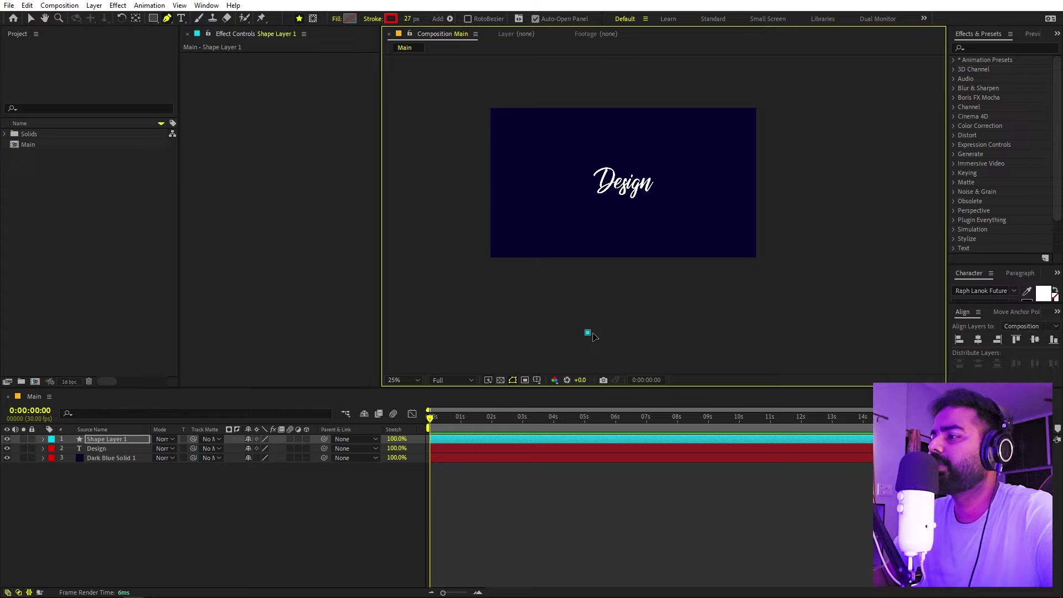
left_click(574, 262)
left_click_drag(601, 204, 606, 238)
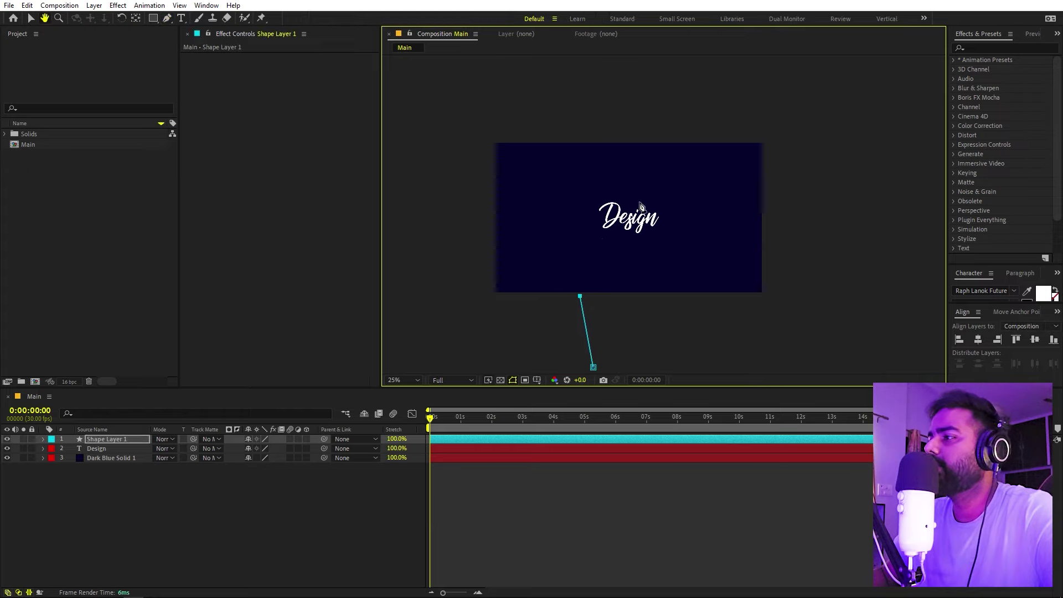
scroll(630, 206, "up", 2)
left_click_drag(630, 204, 628, 166)
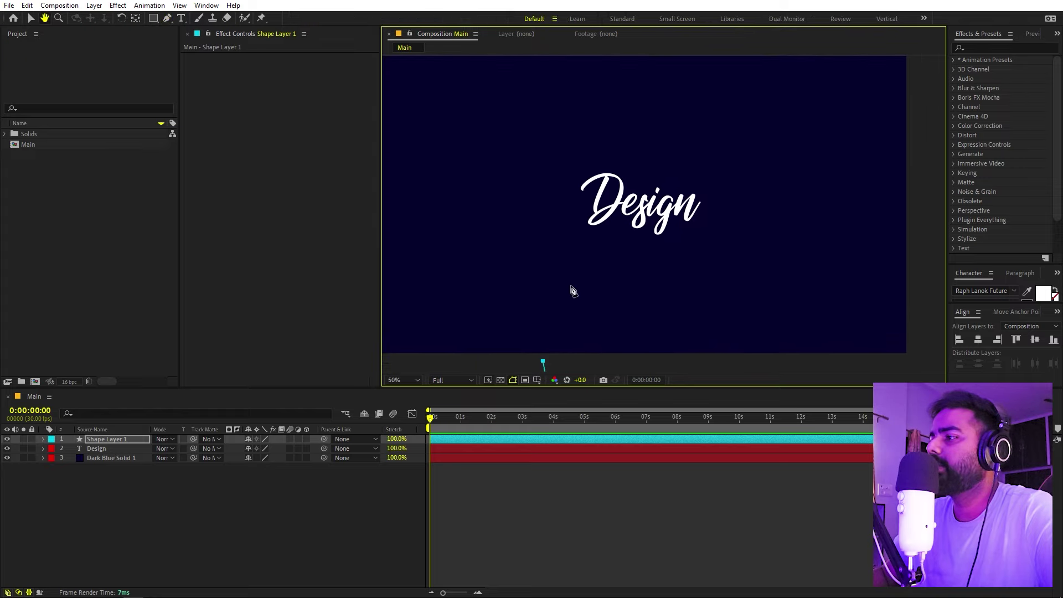
left_click_drag(545, 362, 550, 363)
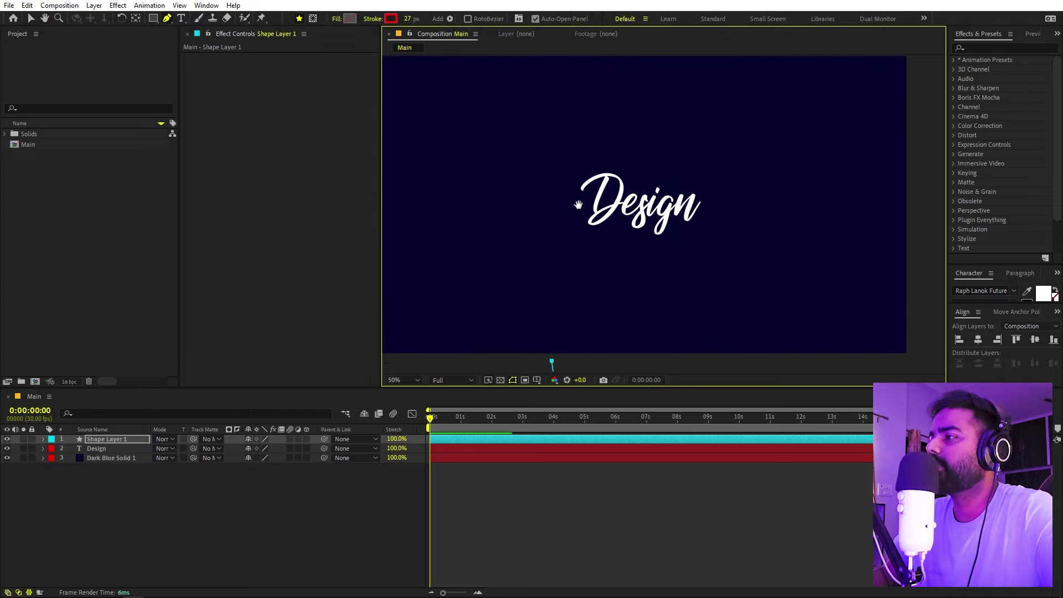
- Continue the path upward past the text and curve it into a loop above the word that crosses over to its left
left_click_drag(578, 192, 572, 235)
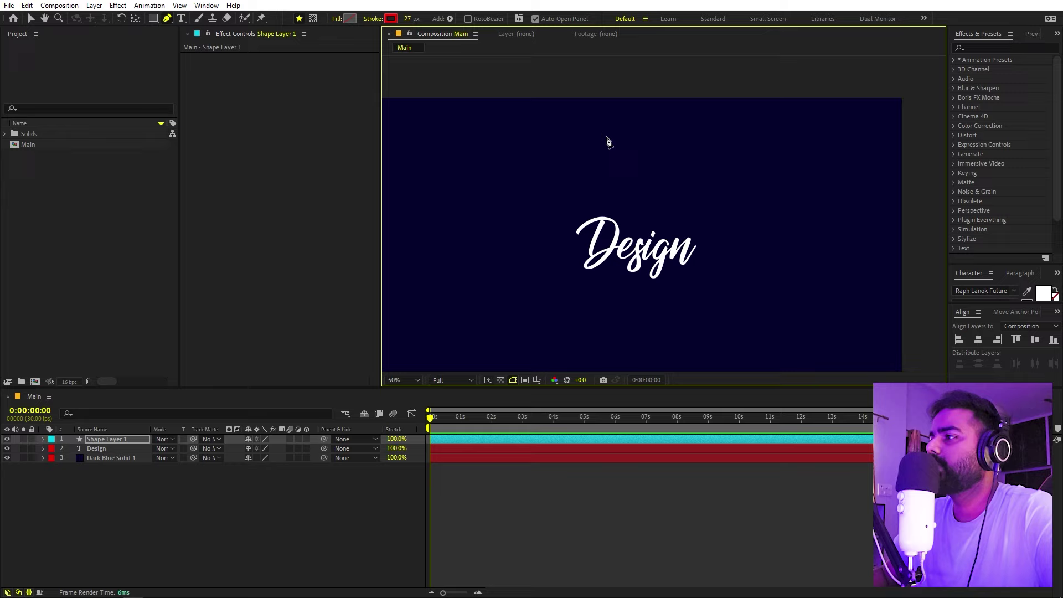
left_click_drag(602, 144, 622, 110)
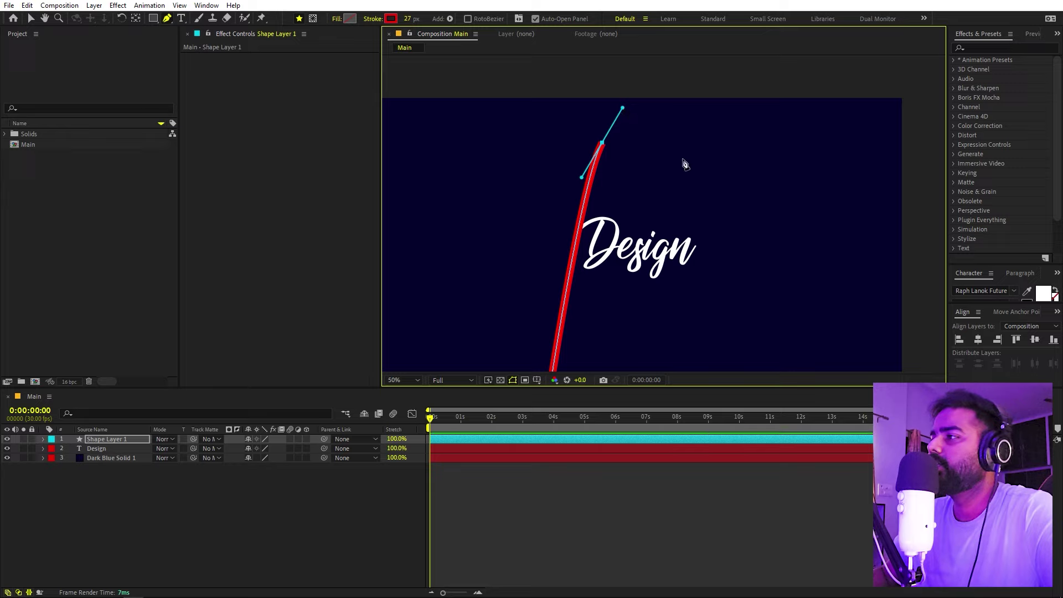
mouse_move(691, 163)
left_mouse_down()
mouse_move(688, 214)
mouse_move(700, 225)
left_mouse_up()
mouse_move(492, 191)
left_mouse_down()
mouse_move(380, 134)
mouse_move(332, 137)
mouse_move(356, 159)
left_mouse_up()
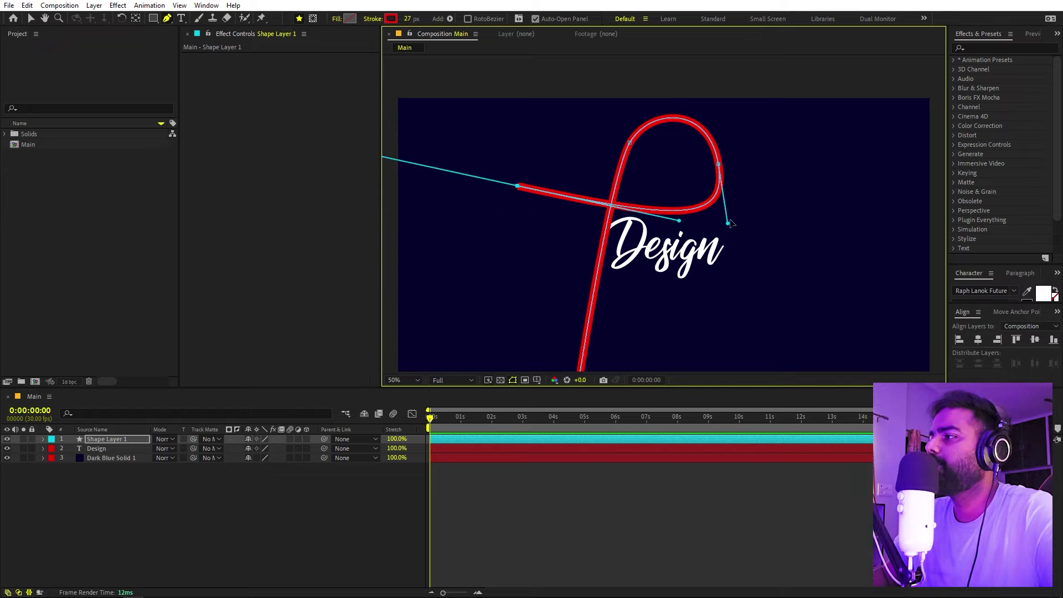
- Round out the loop above the text by adjusting its right-hand point and handle and raising the left end point
left_click_drag(729, 226, 712, 227)
left_click_drag(720, 165, 731, 169)
left_click_drag(652, 109, 647, 98)
left_click_drag(520, 189, 520, 178)
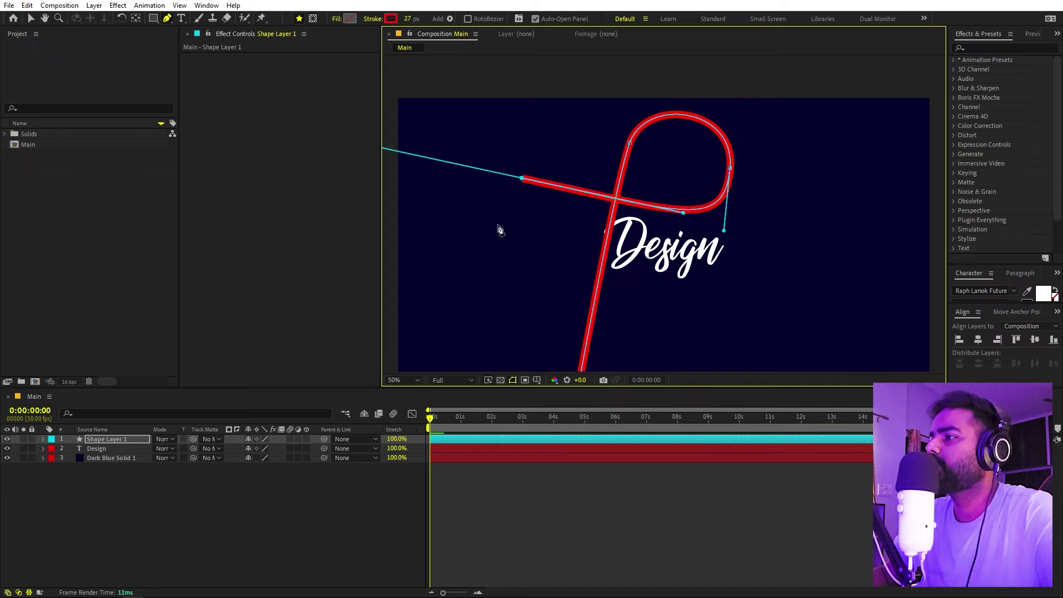
- Extend the path with a curved point lower left of the text, bending the line back toward the word
left_click_drag(505, 286, 562, 260)
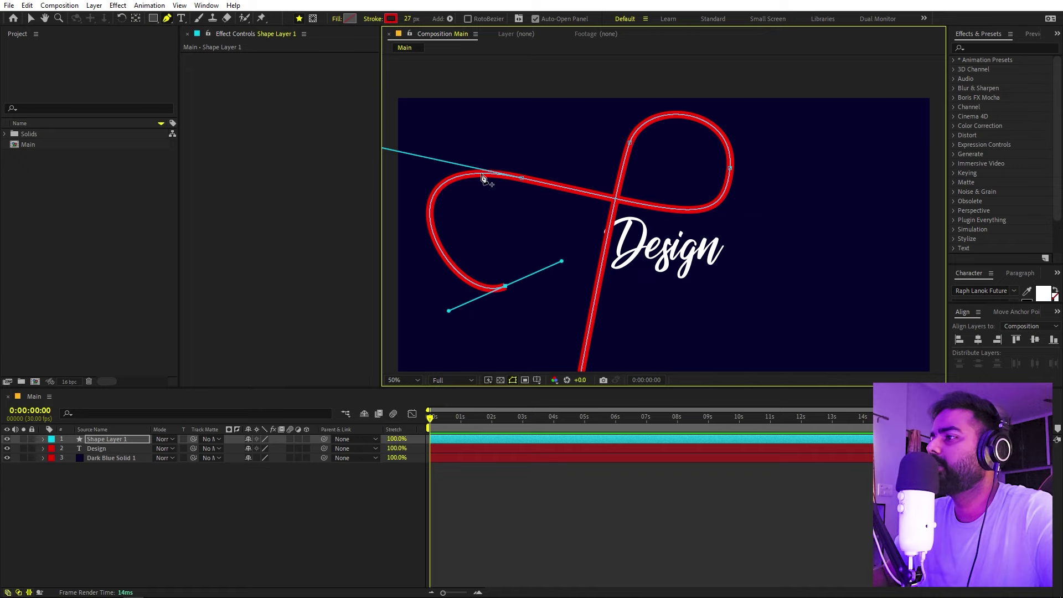
key("comma")
key("h")
key("g")
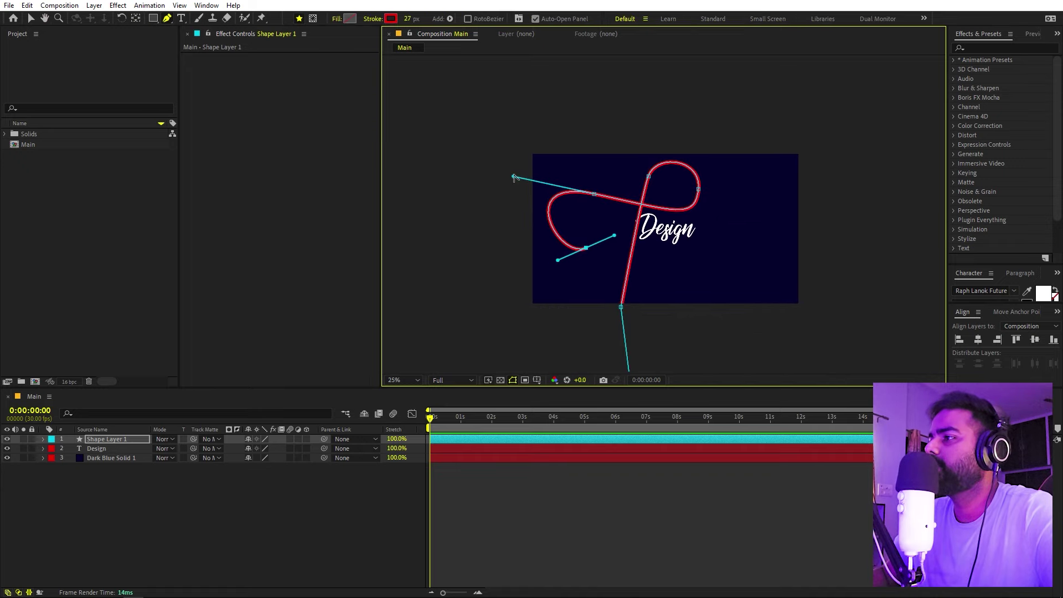
- Round out the loop to the left of the text by adjusting its curve handles and nudging its lower end point
left_click_drag(514, 180, 492, 211)
key("h")
scroll(593, 197, "up", 1)
key("space")
left_click_drag(575, 288, 608, 253)
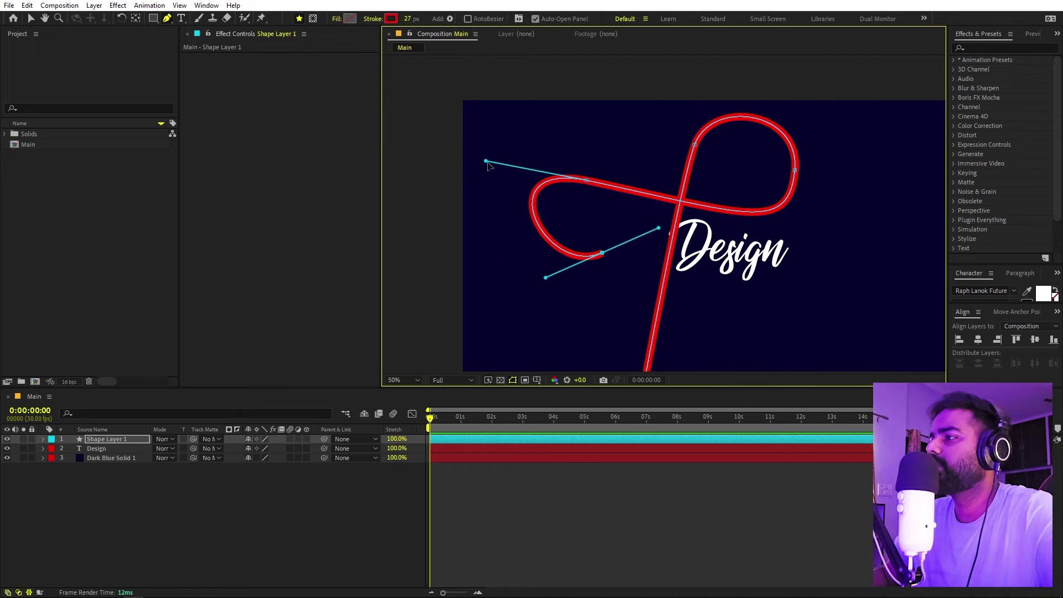
left_click_drag(484, 164, 487, 169)
left_click_drag(545, 278, 514, 282)
left_click_drag(603, 254, 598, 258)
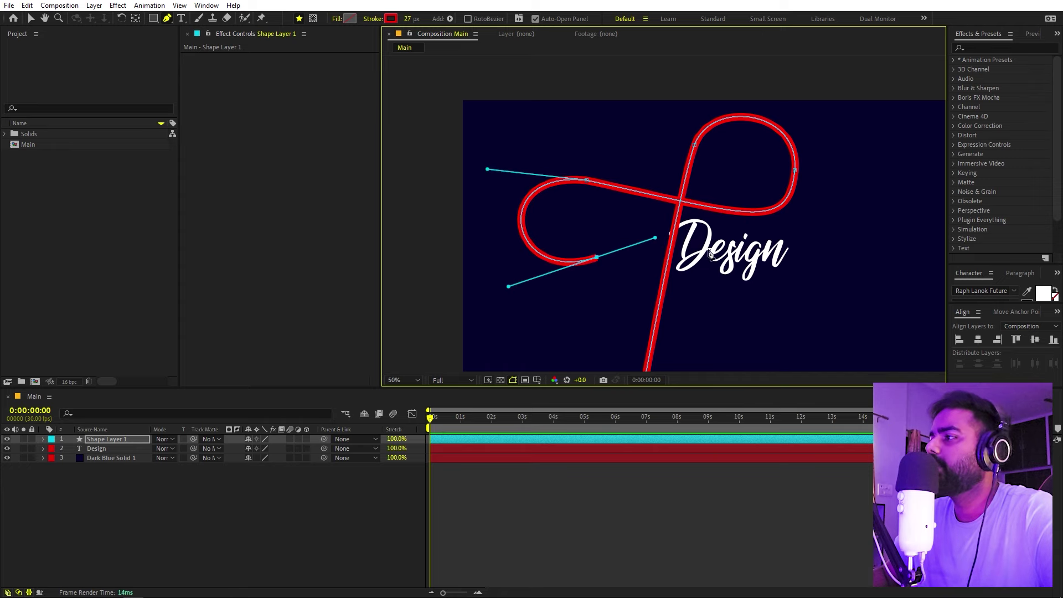
- Extend the path to the upper right of the letter D with a curved point, removing the extra point at the D's tip
scroll(685, 234, "up", 2)
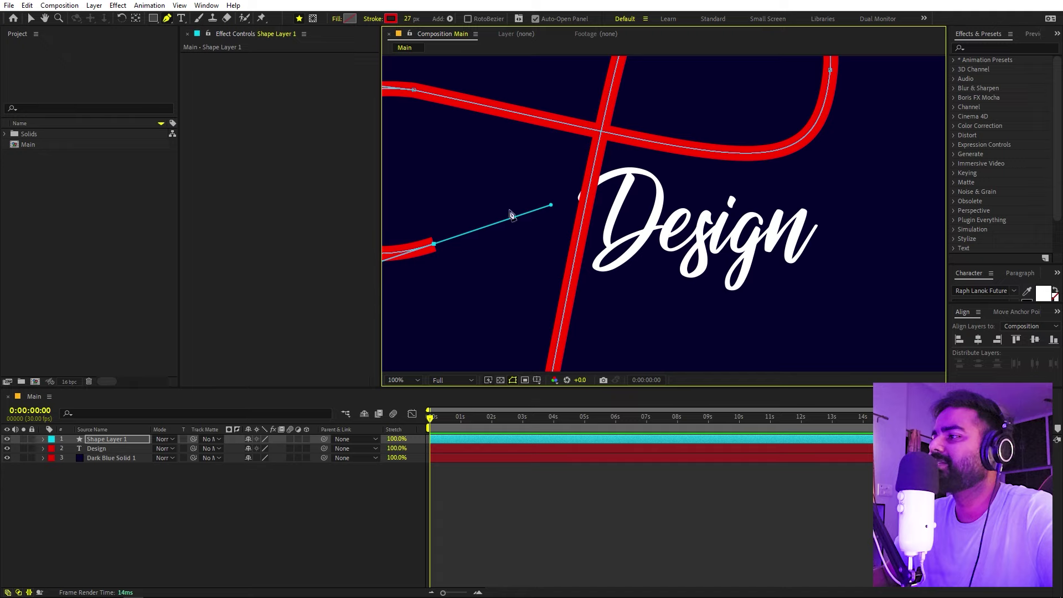
left_click(576, 197)
left_click_drag(657, 181, 680, 215)
left_click(577, 199, "ctrl+alt")
left_click_drag(576, 198, 602, 189)
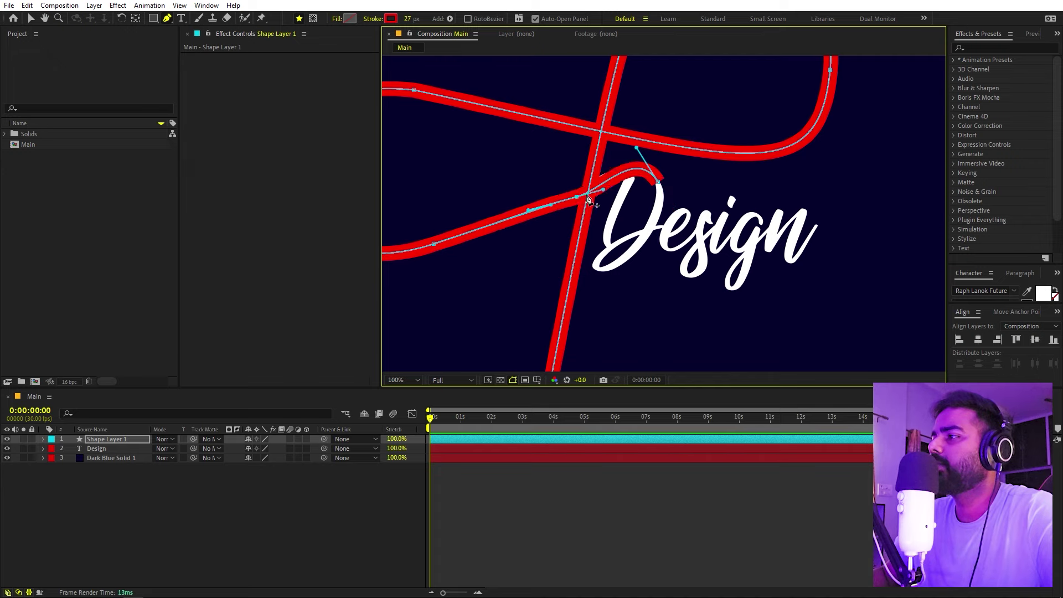
left_click(551, 205)
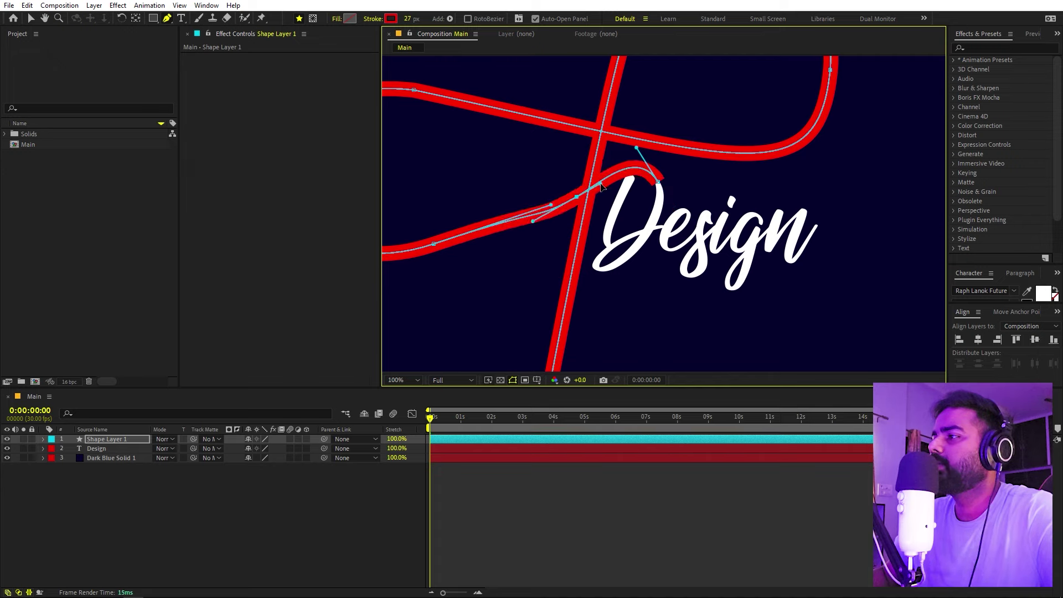
left_click(576, 197)
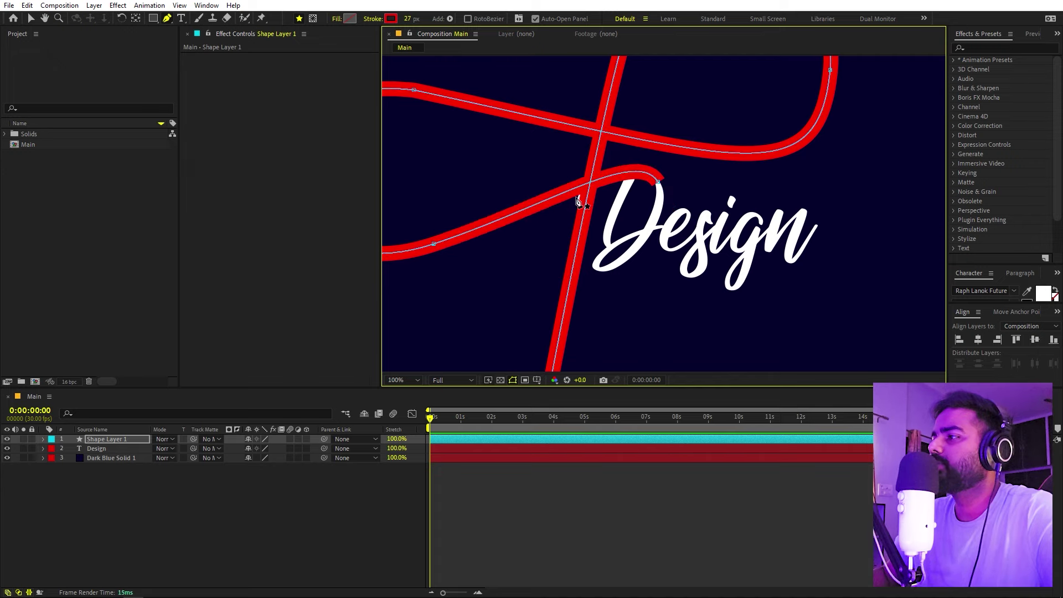
left_click(659, 185)
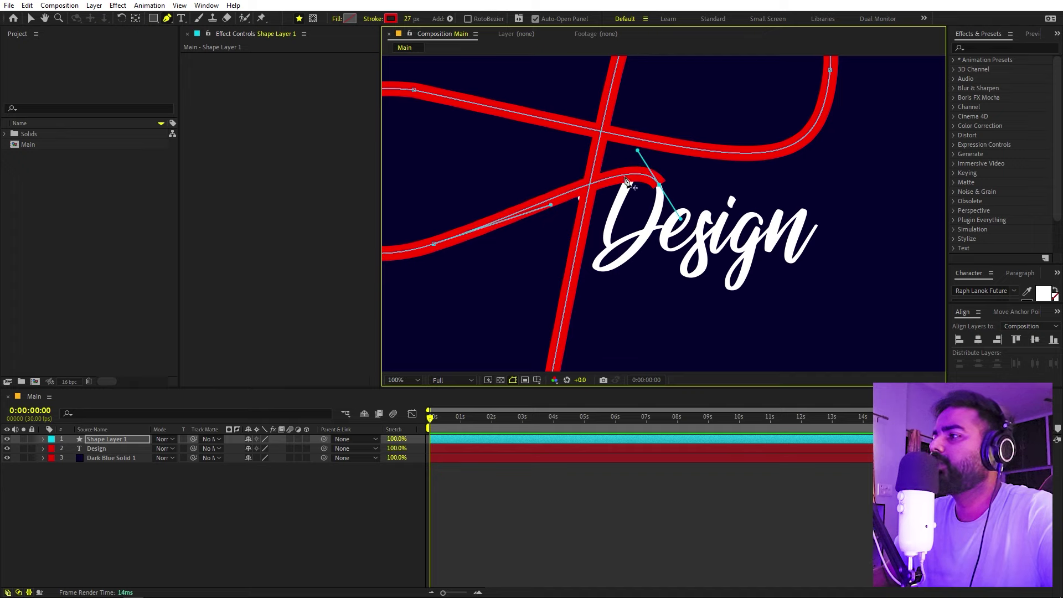
- Trace the bowl of the D down to its lower-left end and continue through the letter e with curved points
left_click_drag(597, 266, 580, 242)
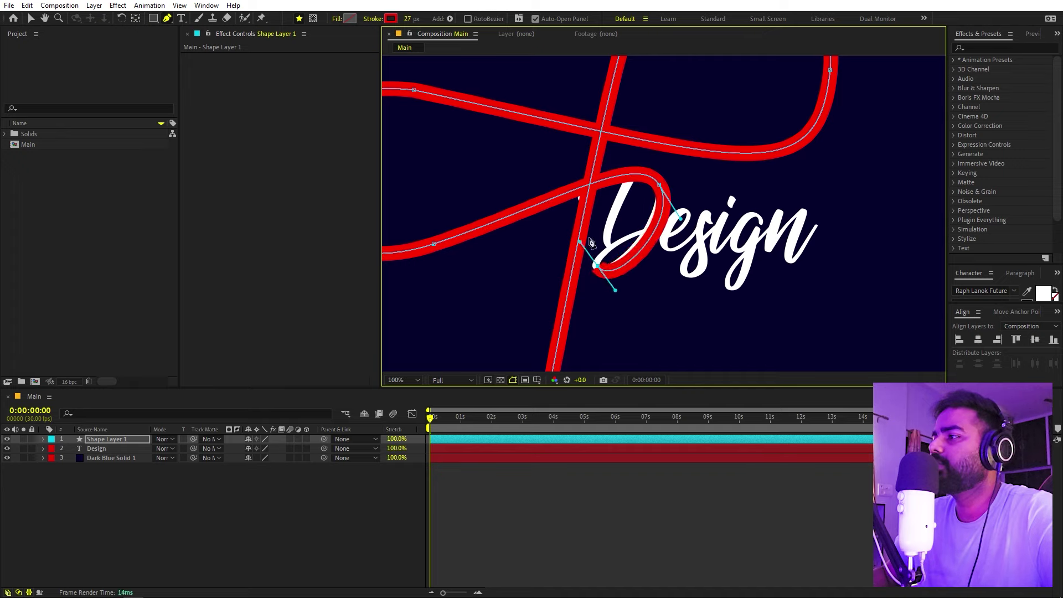
left_click_drag(681, 218, 674, 218)
left_click_drag(599, 269, 597, 268)
left_click_drag(675, 224, 685, 231)
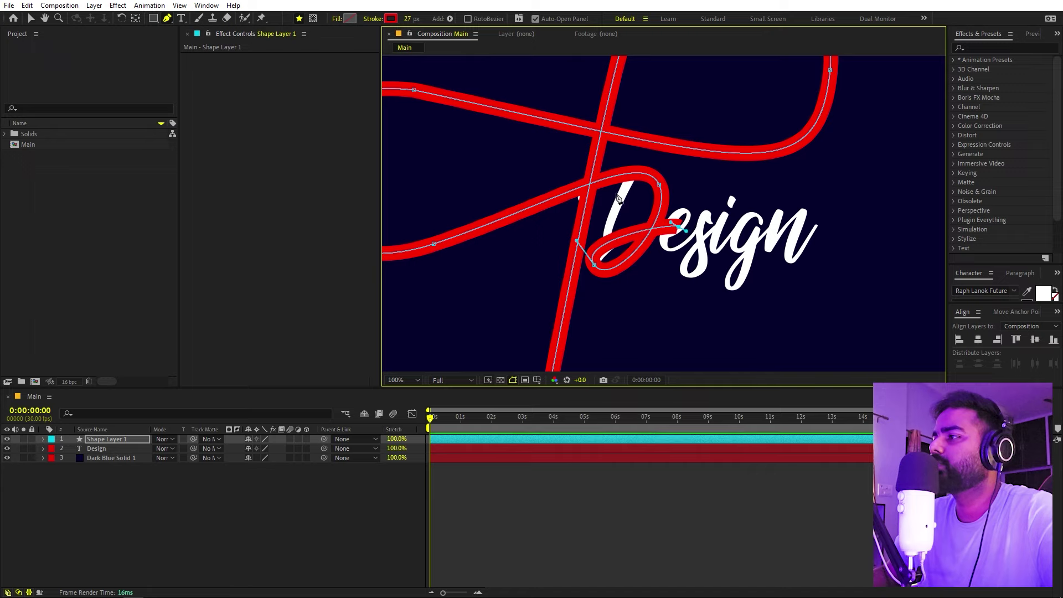
left_click_drag(678, 228, 687, 216)
left_click_drag(669, 250, 688, 253)
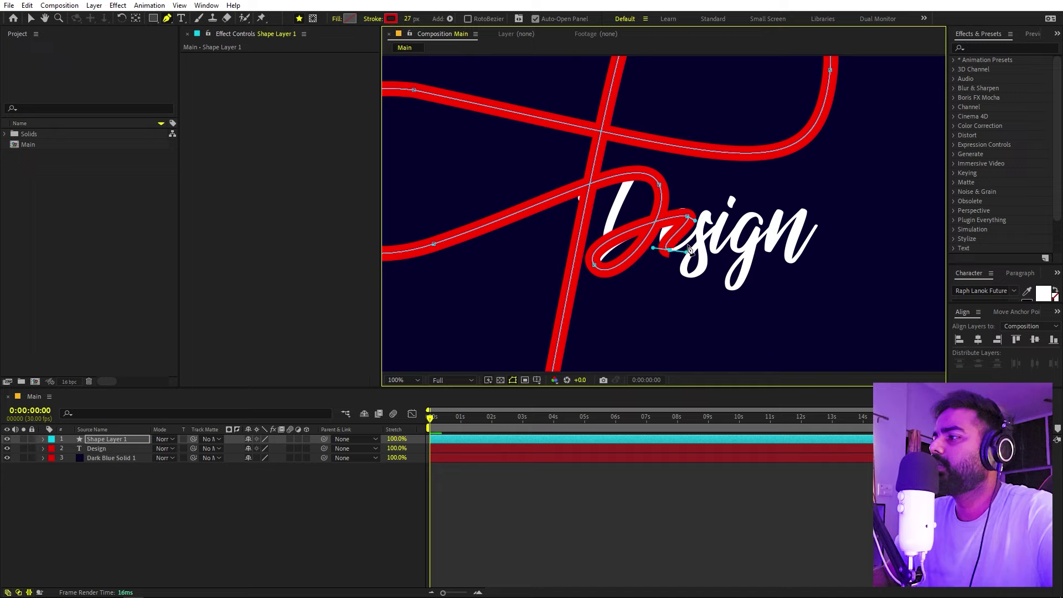
- Continue the path over the letter s with curved points at its top and bottom
left_click(711, 217)
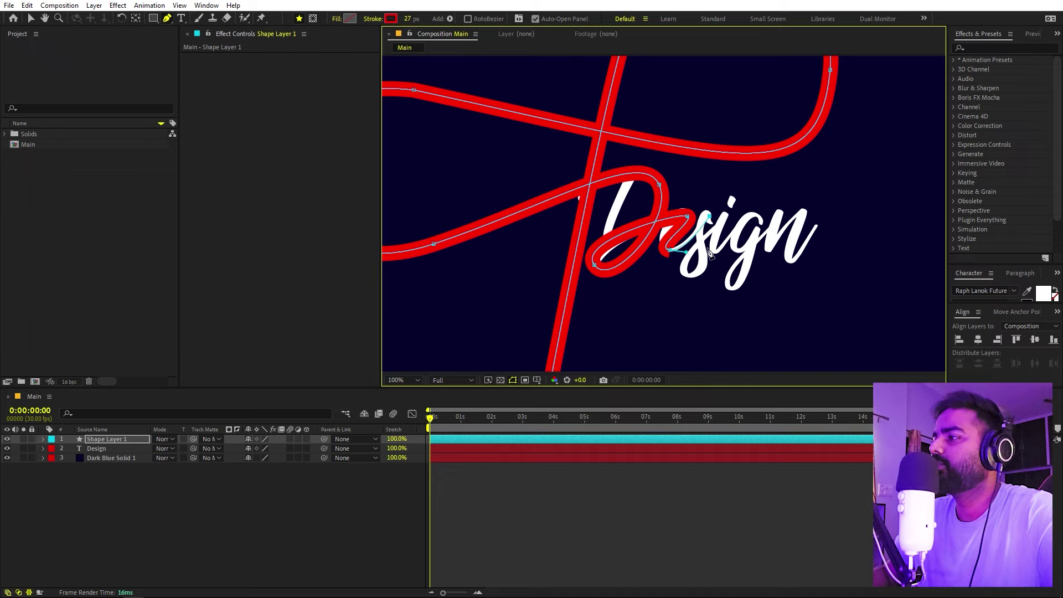
key("ctrl+z")
mouse_move(711, 226)
left_mouse_down()
mouse_move(713, 255)
mouse_move(711, 224)
left_mouse_up()
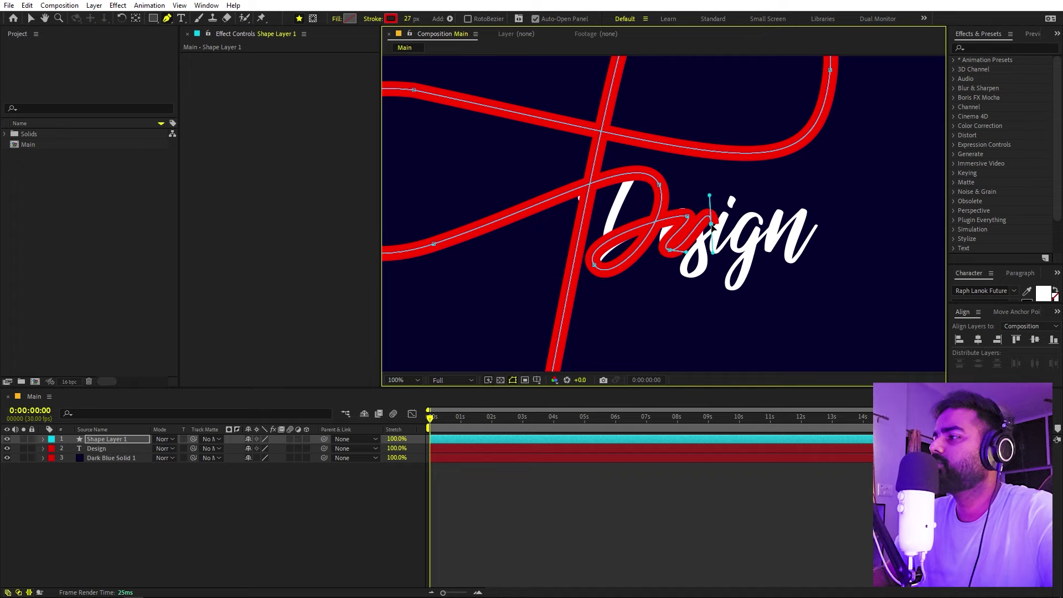
left_click_drag(685, 274, 696, 286)
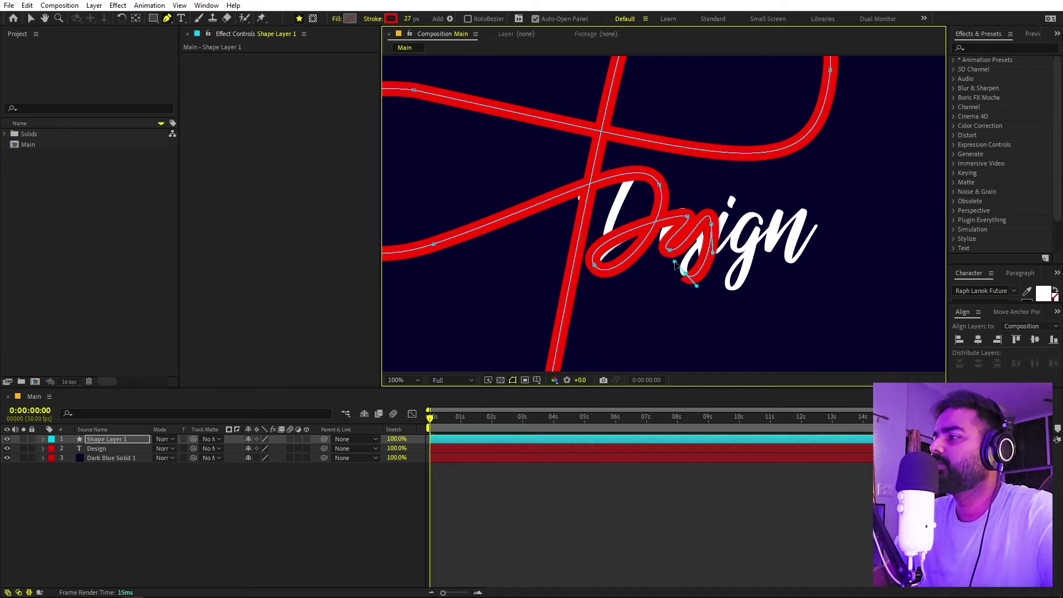
- Trace the path over the top and tail of the g and up to the top of the n, nudging the upper points
left_click_drag(754, 215, 780, 227)
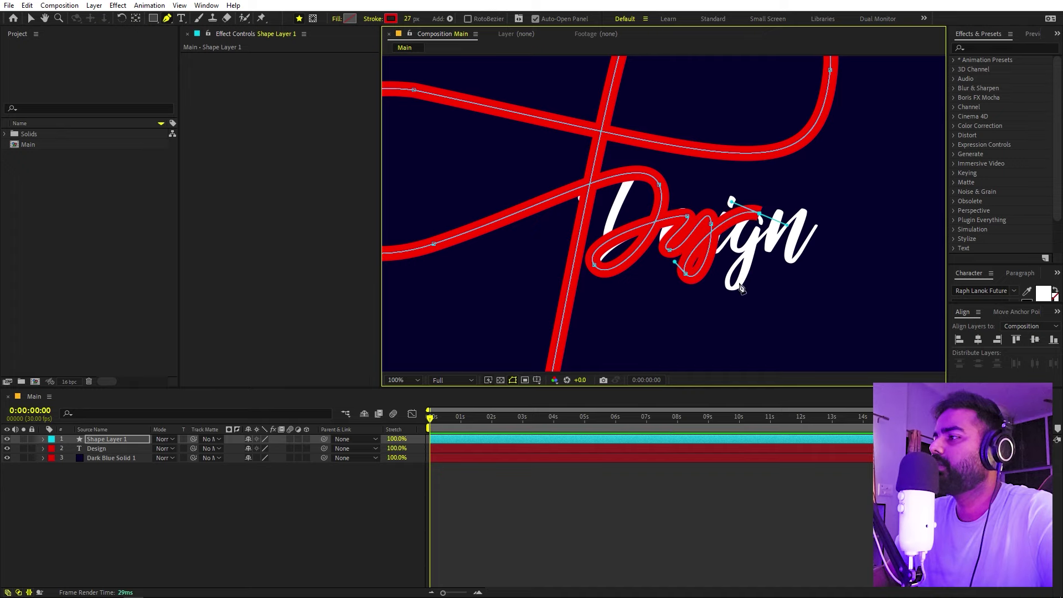
left_click_drag(732, 289, 719, 285)
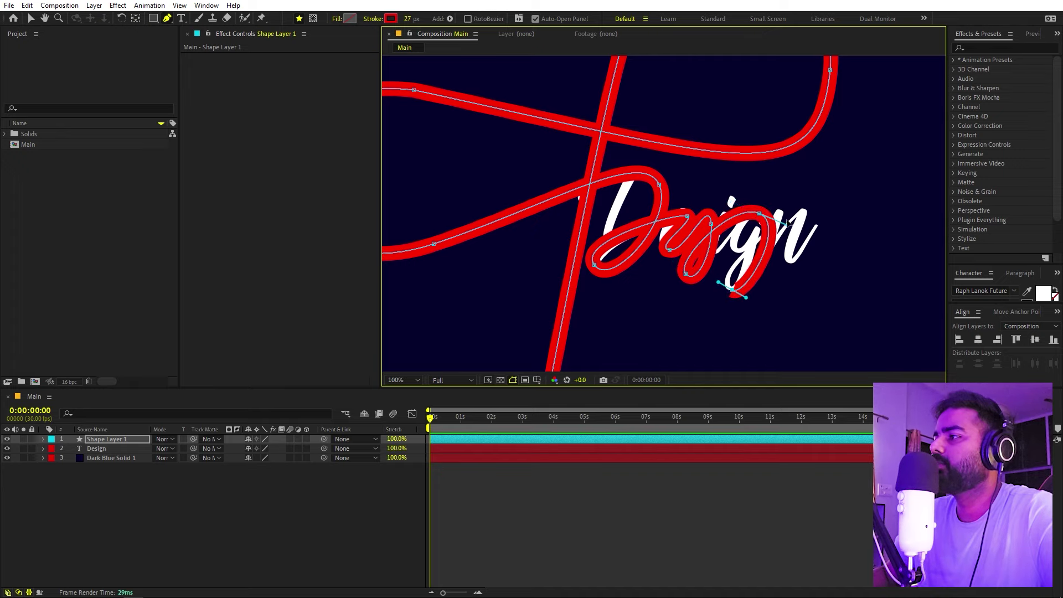
left_click_drag(804, 212, 833, 208)
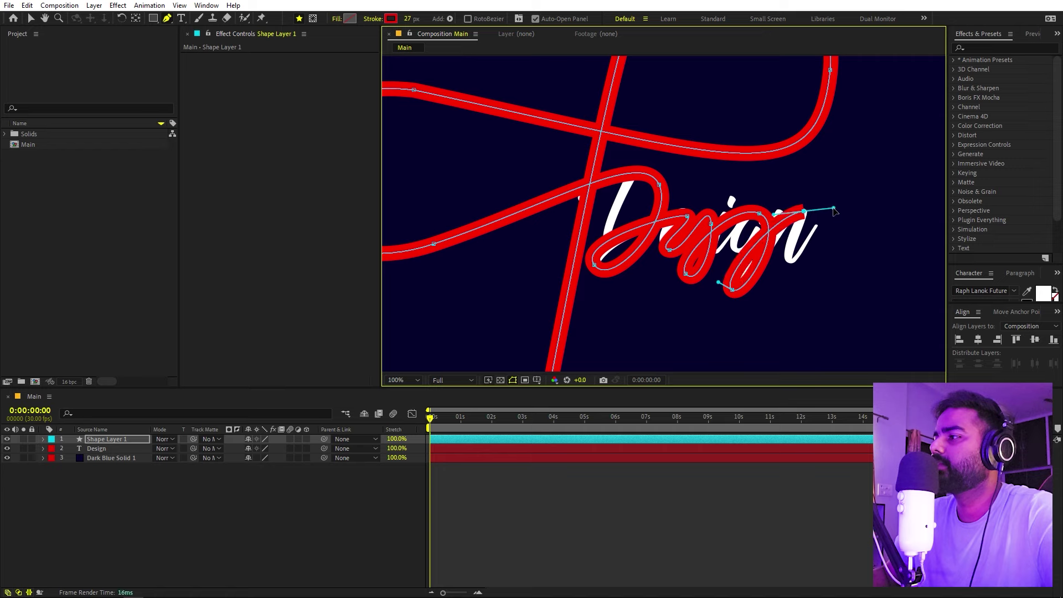
left_click(754, 219)
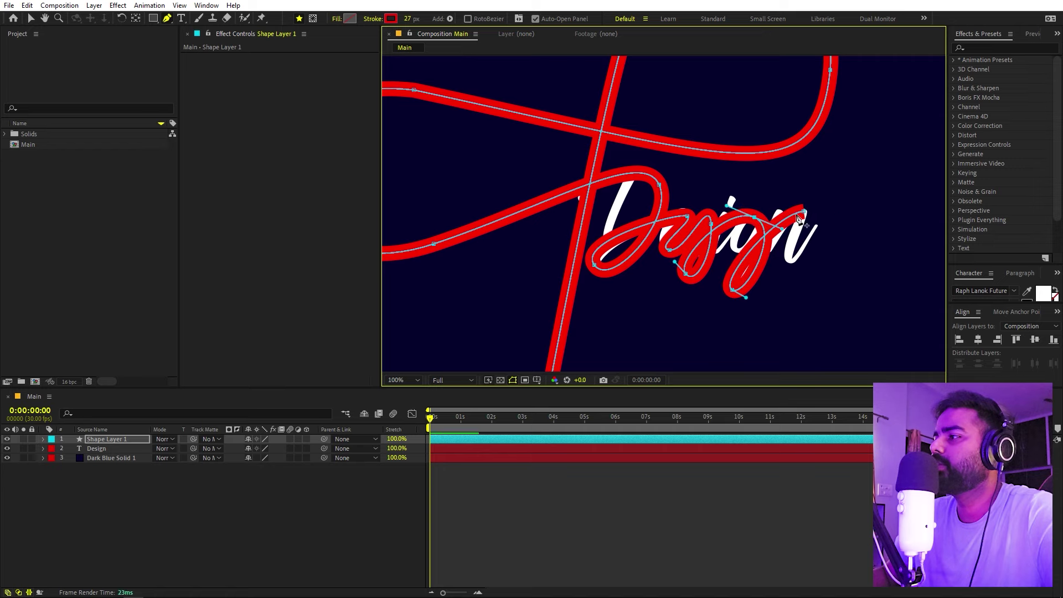
left_click_drag(804, 212, 795, 211)
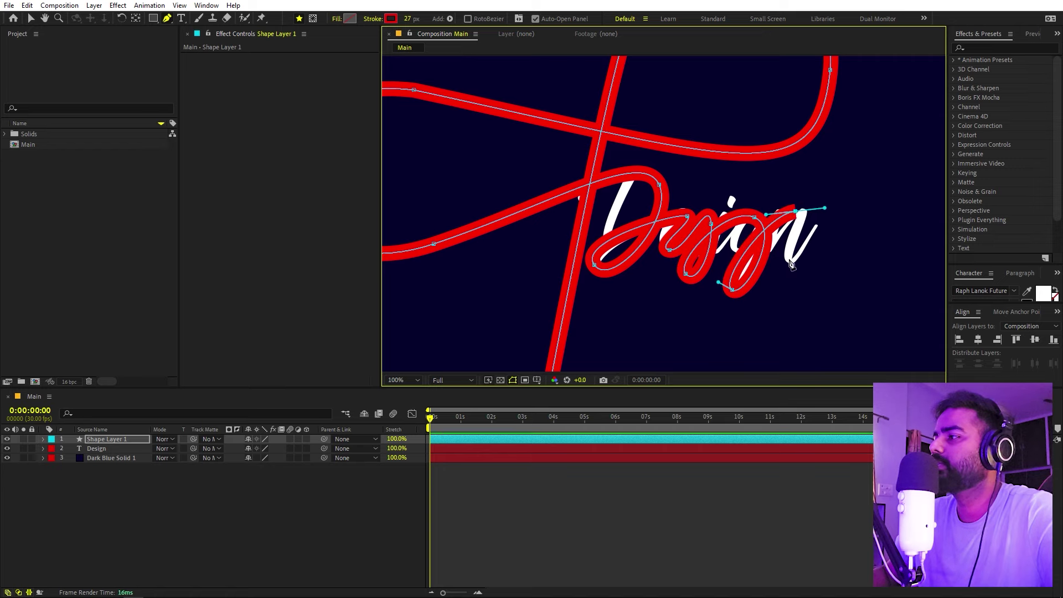
- Carry the path to the foot of the n and end it with a straight stroke rising to the upper right of the word
left_click_drag(789, 259, 804, 265)
left_click_drag(843, 207, 665, 252)
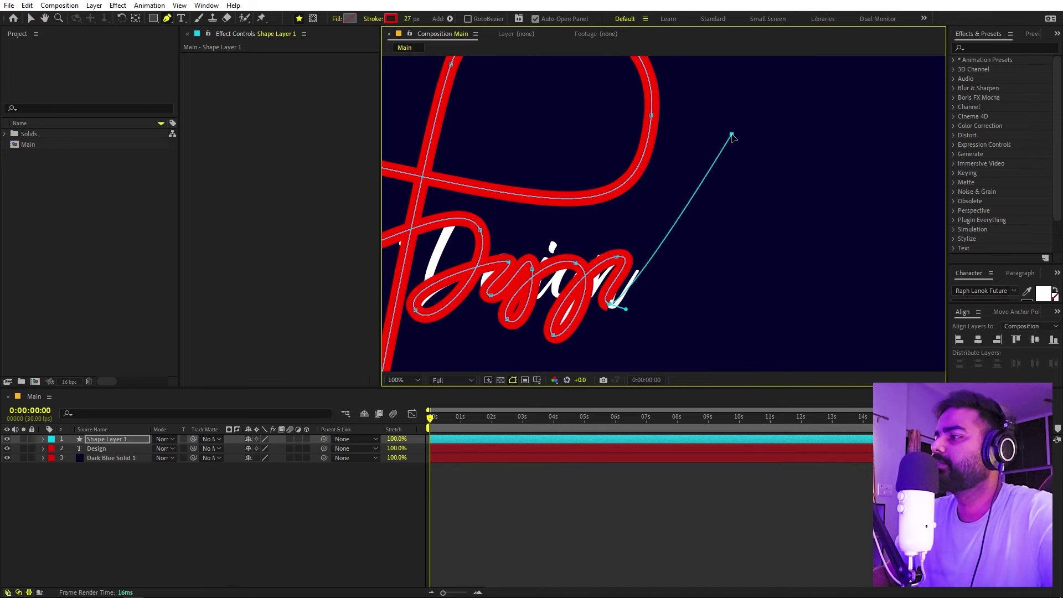
left_click(731, 134)
left_click_drag(732, 136, 748, 114)
key("comma")
key("comma")
key("comma")
key("comma")
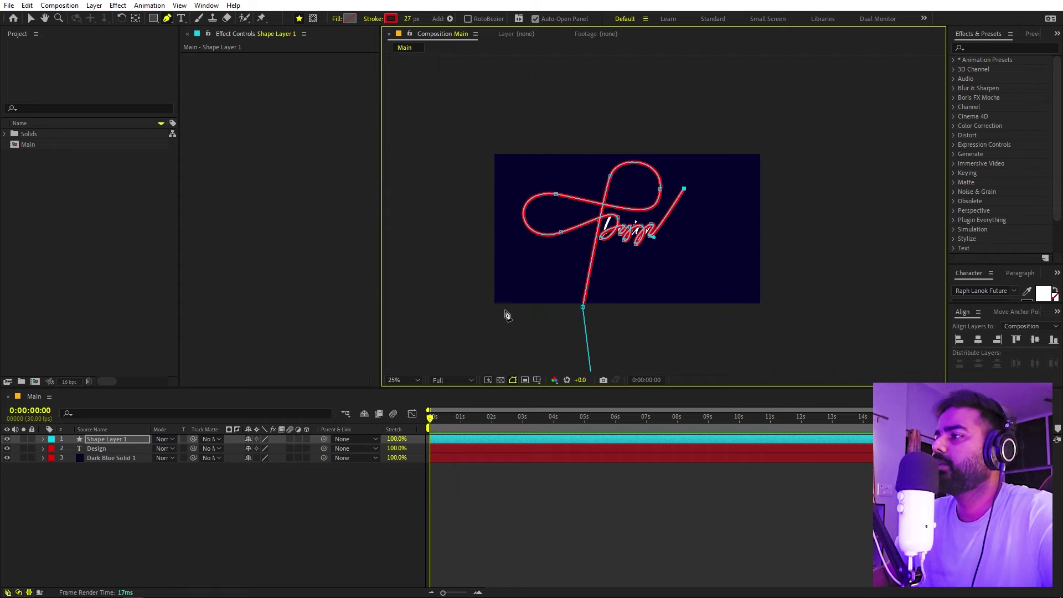
left_click(417, 380)
left_click(415, 407)
left_click(214, 507)
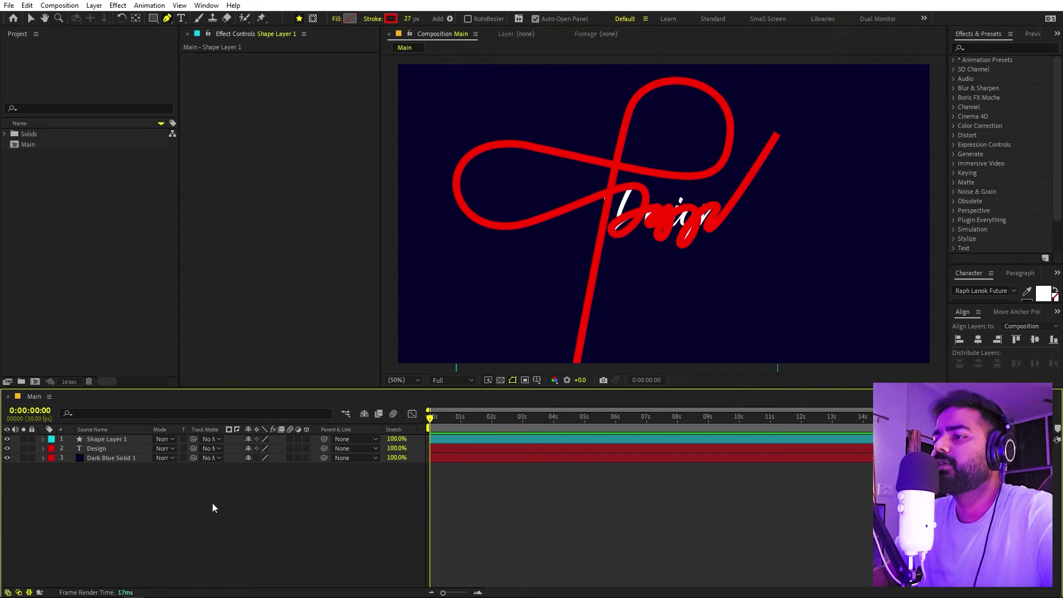
- Find the line cap property of Shape Layer 1 by searching for cap, set it to Round Cap, and inspect the stroke end
left_click(105, 439)
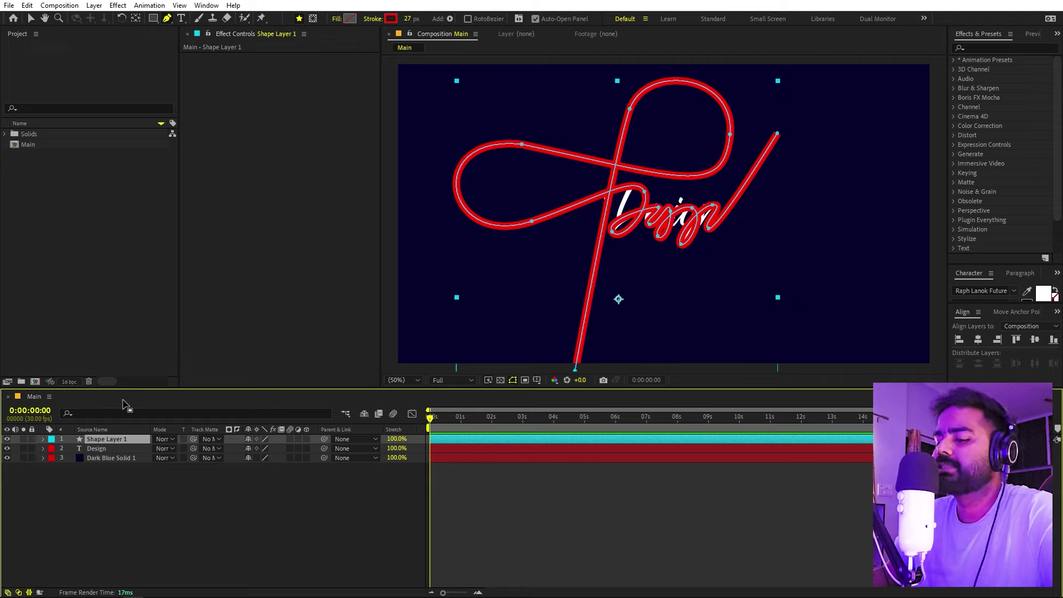
left_click(109, 414)
type("ca")
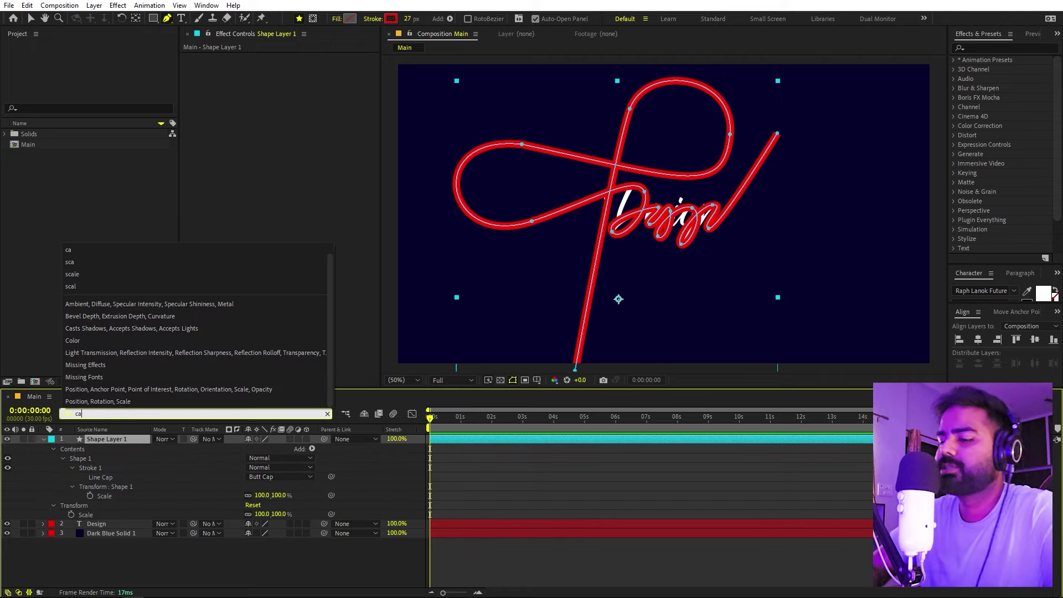
type("p")
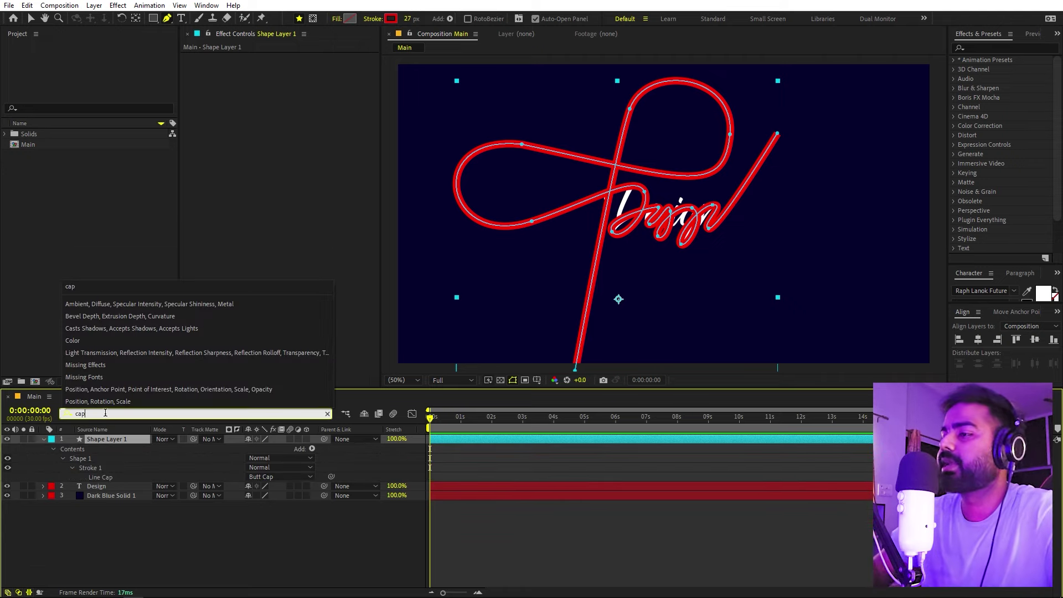
left_click(262, 477)
left_click(276, 503)
left_click(756, 514)
scroll(765, 217, "up", 1)
mouse_move(796, 167)
left_mouse_down()
mouse_move(743, 245)
mouse_move(666, 318)
left_mouse_up()
scroll(659, 289, "down", 1)
left_click_drag(490, 313, 604, 234)
key("g")
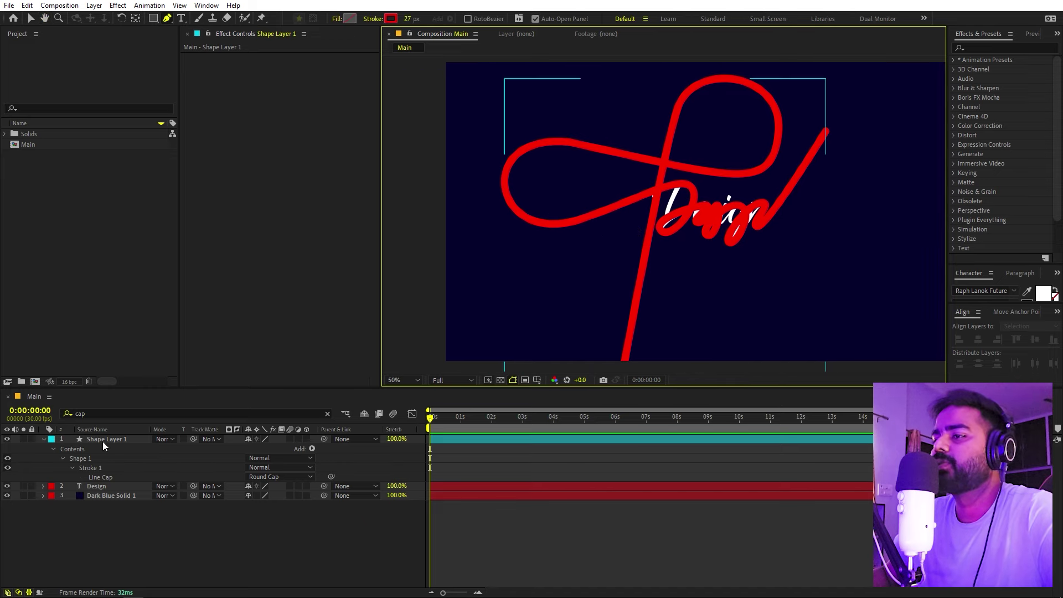
- Add Trim Paths to Shape Layer 1 and set Start to 14%, End to 0% and Offset to 40°
left_click(311, 449)
left_click(355, 390)
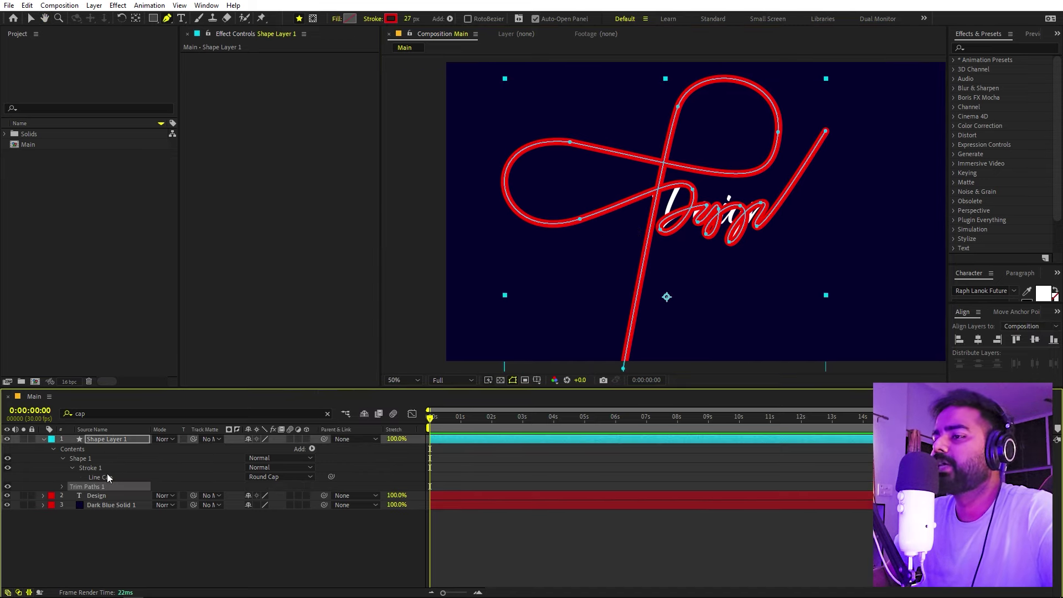
left_click(61, 486)
left_click(36, 496)
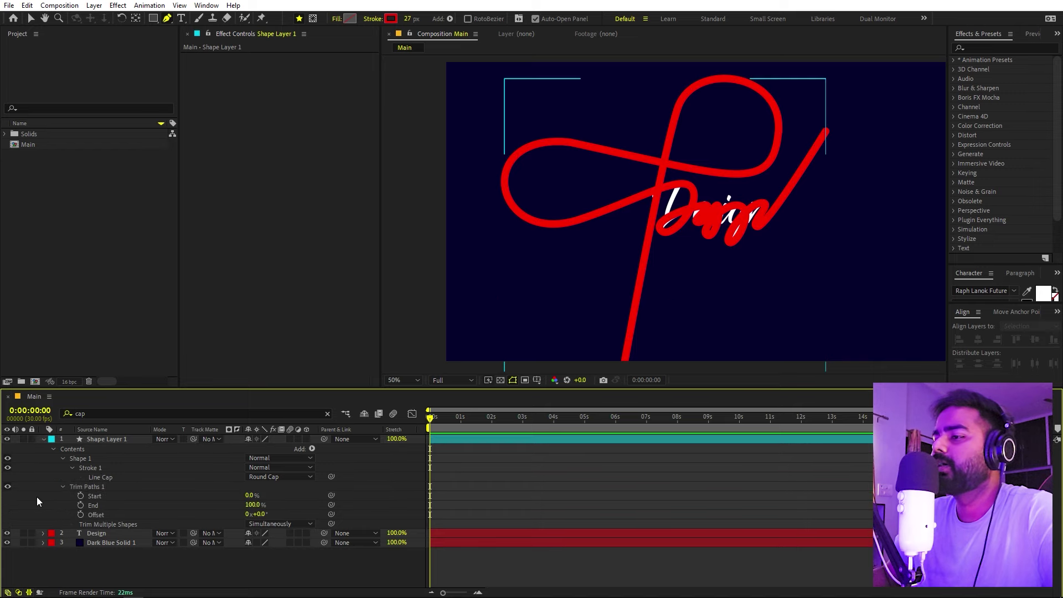
mouse_move(255, 503)
left_mouse_down()
mouse_move(259, 495)
mouse_move(265, 515)
mouse_move(283, 514)
left_mouse_up()
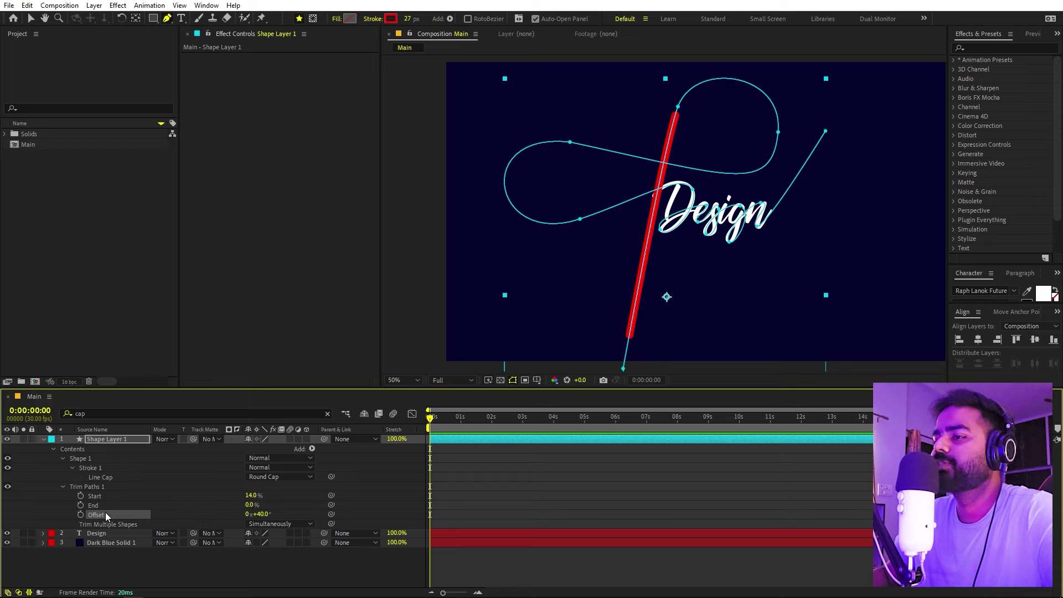
- Try a Trim Paths Offset of 326° and an End of 13%, and undo both changes
mouse_move(260, 518)
left_mouse_down()
mouse_move(366, 506)
mouse_move(104, 503)
left_mouse_up()
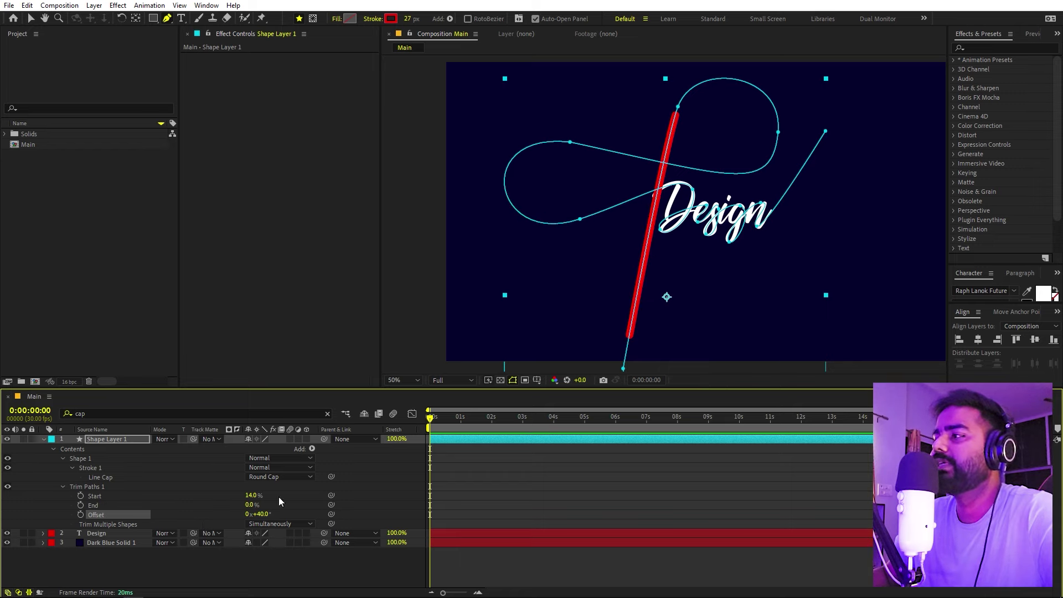
mouse_move(255, 506)
left_mouse_down()
mouse_move(321, 505)
mouse_move(236, 502)
left_mouse_up()
key("ctrl+z")
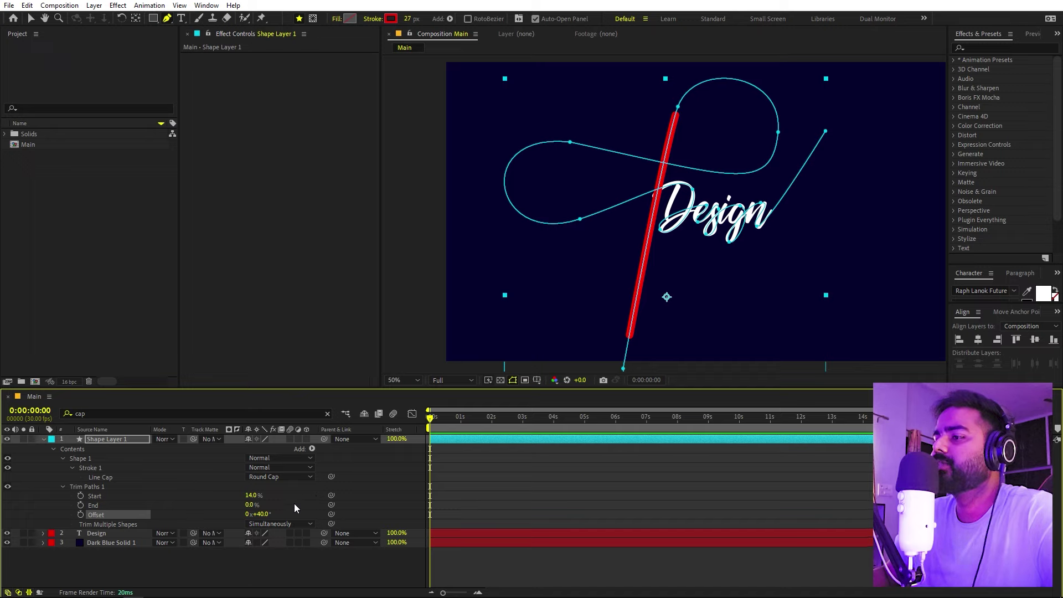
left_click_drag(261, 514, 407, 500)
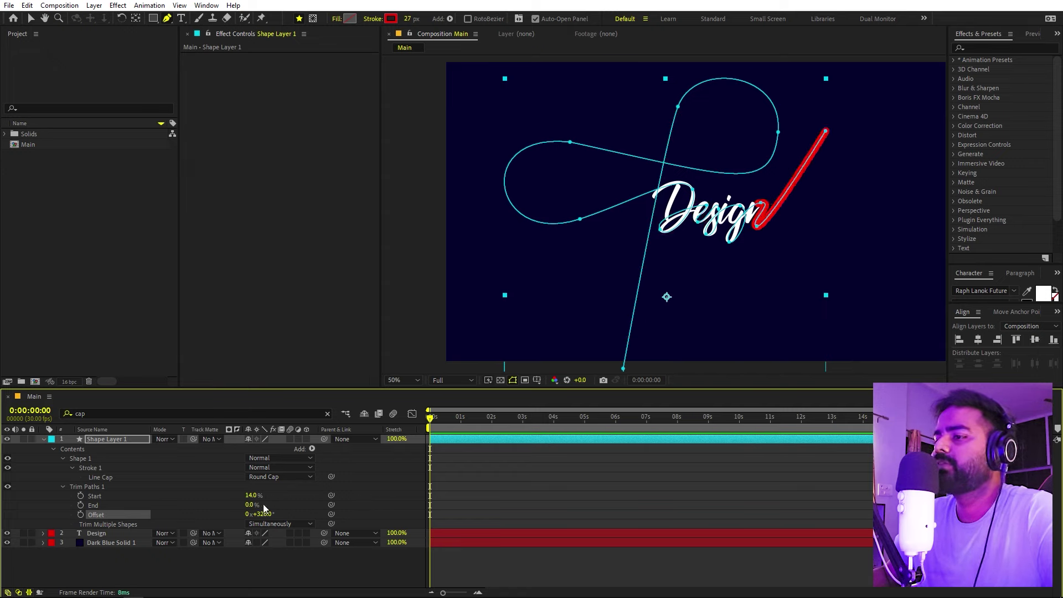
left_click_drag(254, 504, 258, 504)
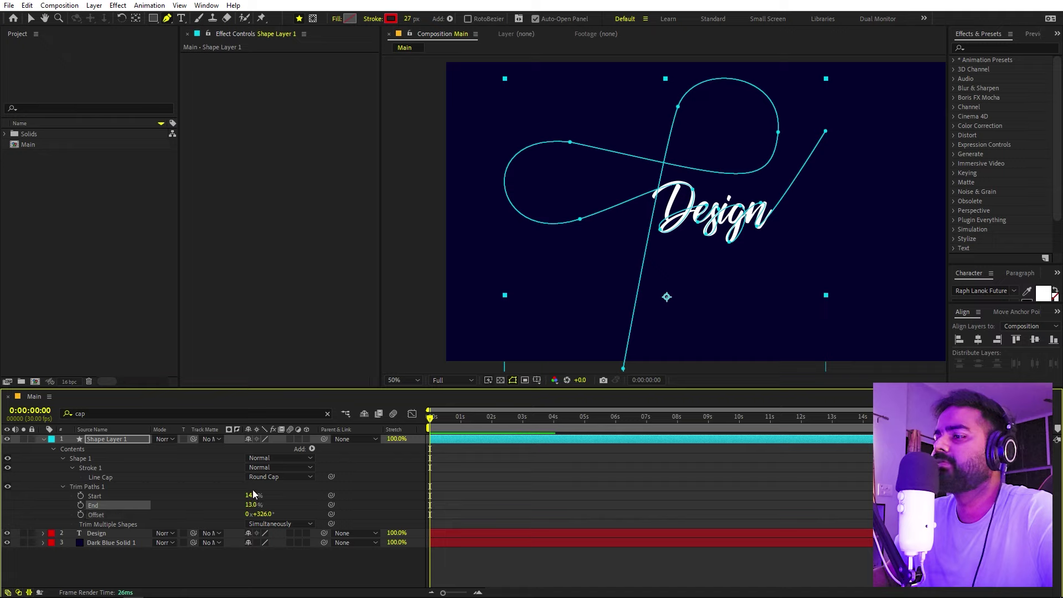
key("ctrl+z")
key("ctrl+z")
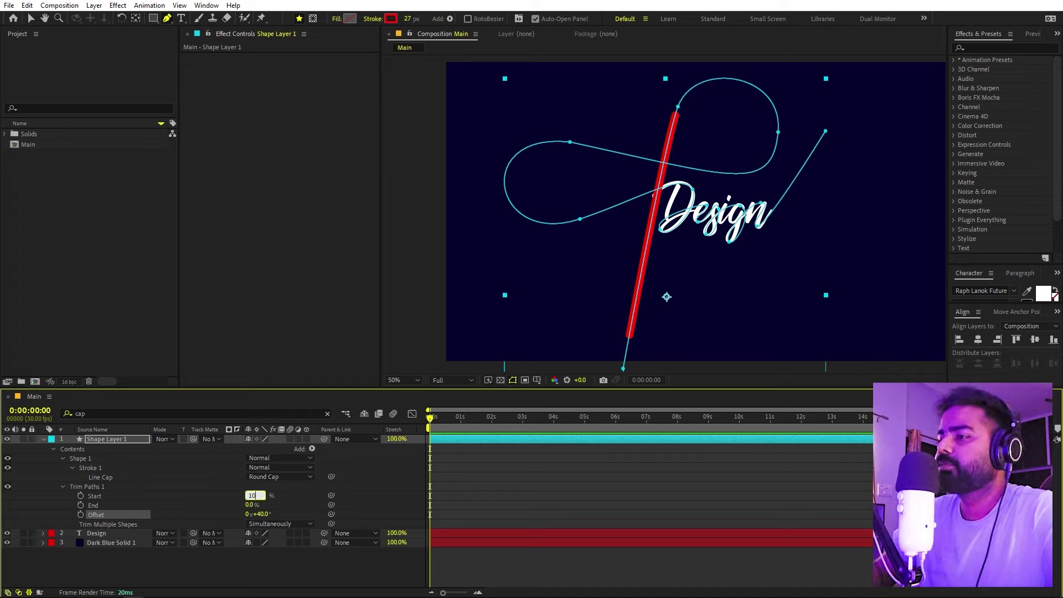
- Set the Trim Paths Start to 10% and shift the Offset to 3°, checking the path's start below the composition frame
left_click_drag(252, 497, 252, 497)
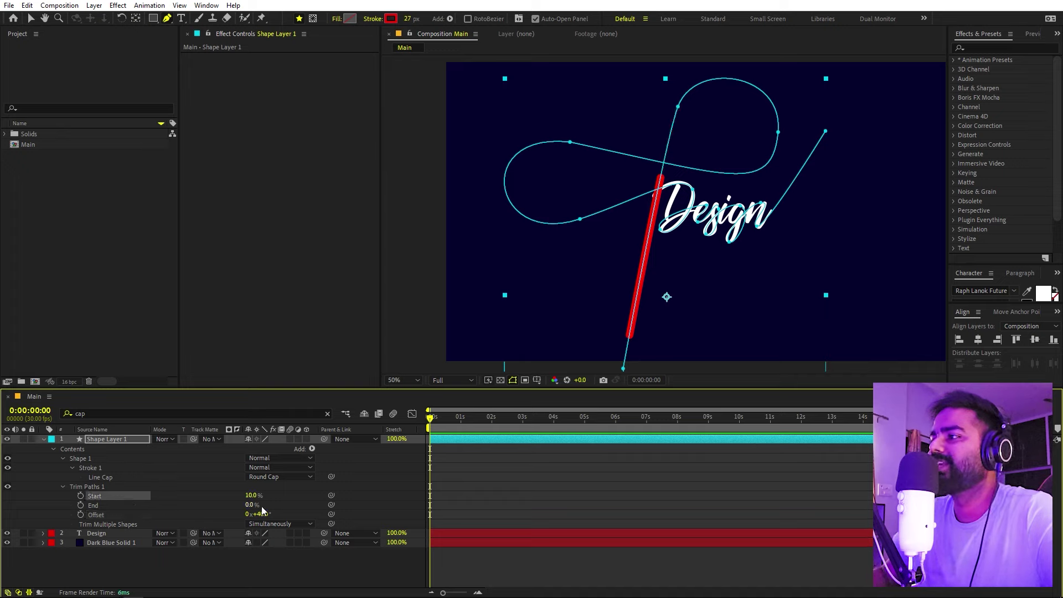
left_click_drag(264, 515, 235, 514)
key("h")
left_click_drag(640, 342, 604, 224)
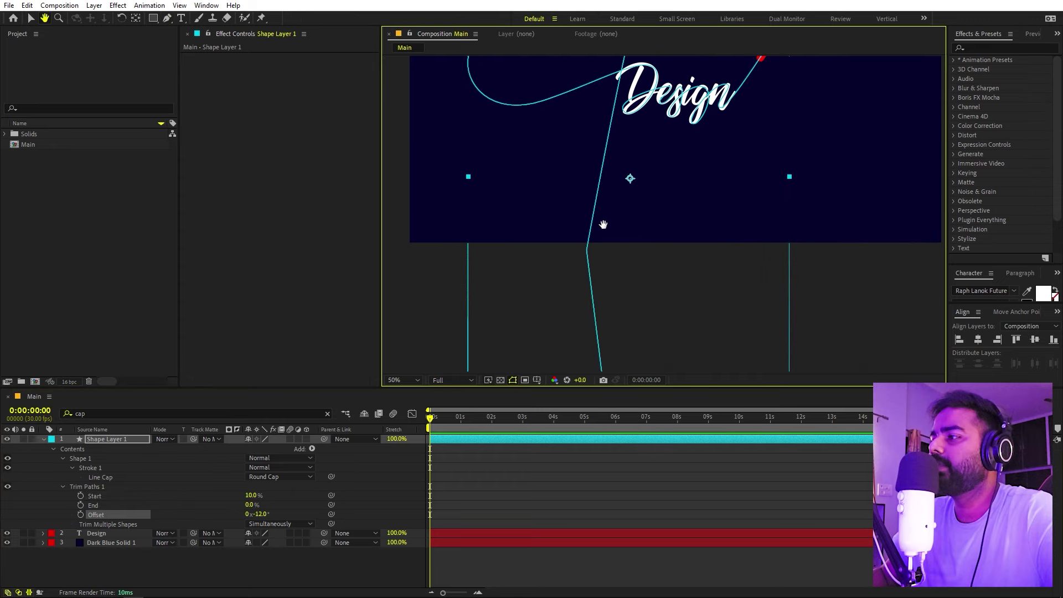
scroll(634, 238, "down", 2)
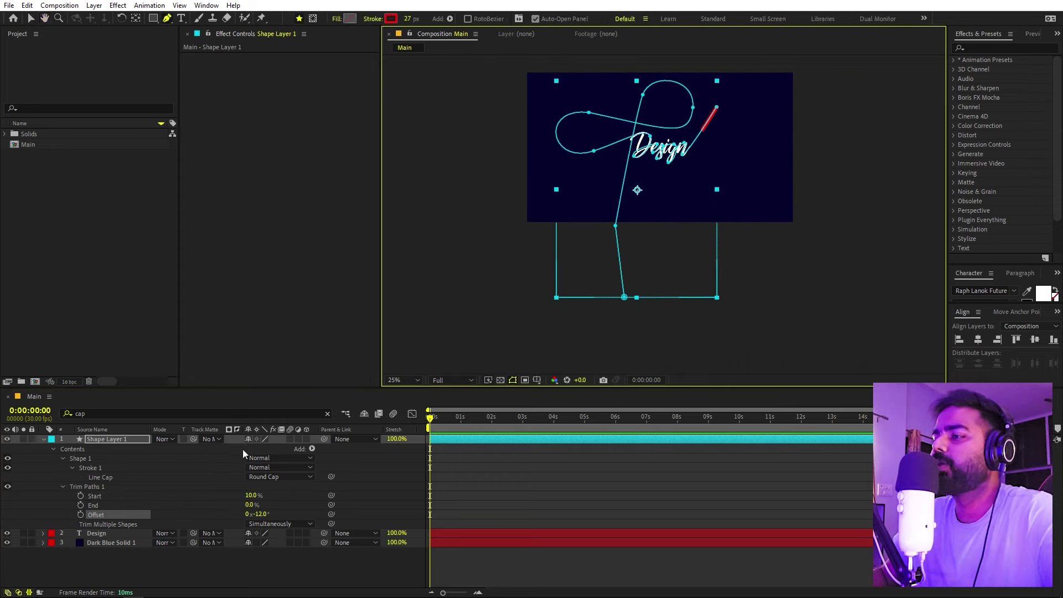
left_click_drag(260, 514, 267, 513)
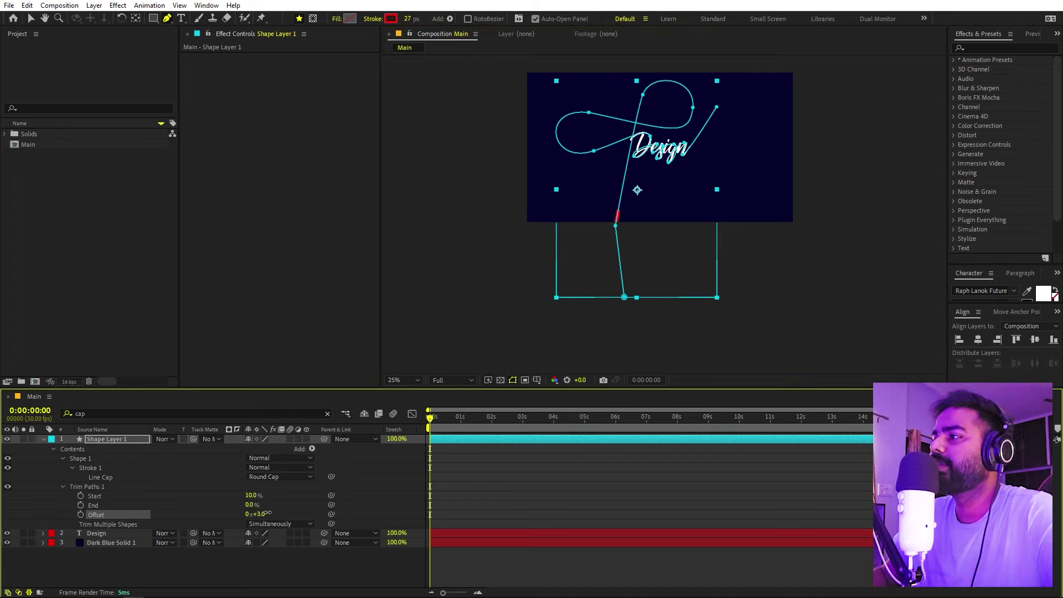
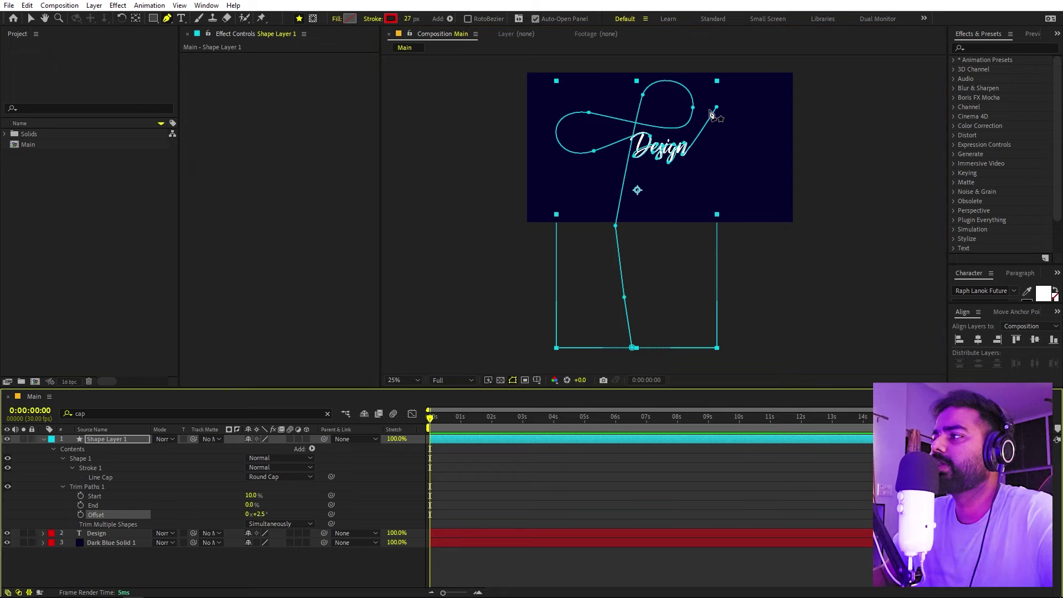
- Fit the composition in view, keyframe the Trim Paths Offset at 0:00:00:00, and set it to 93.5° at 0:00:01:01
left_click(403, 381)
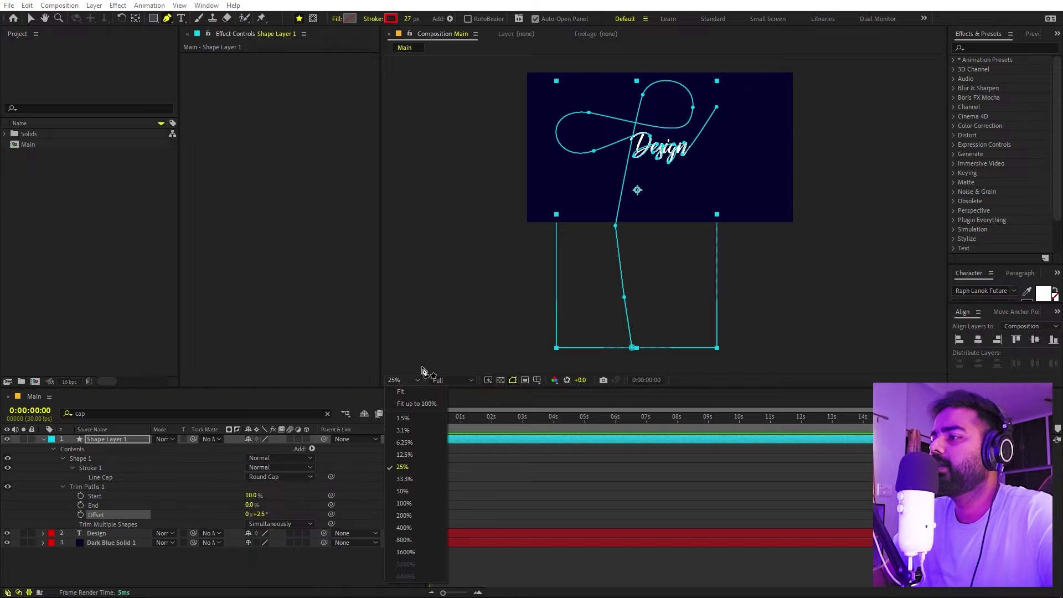
left_click(414, 406)
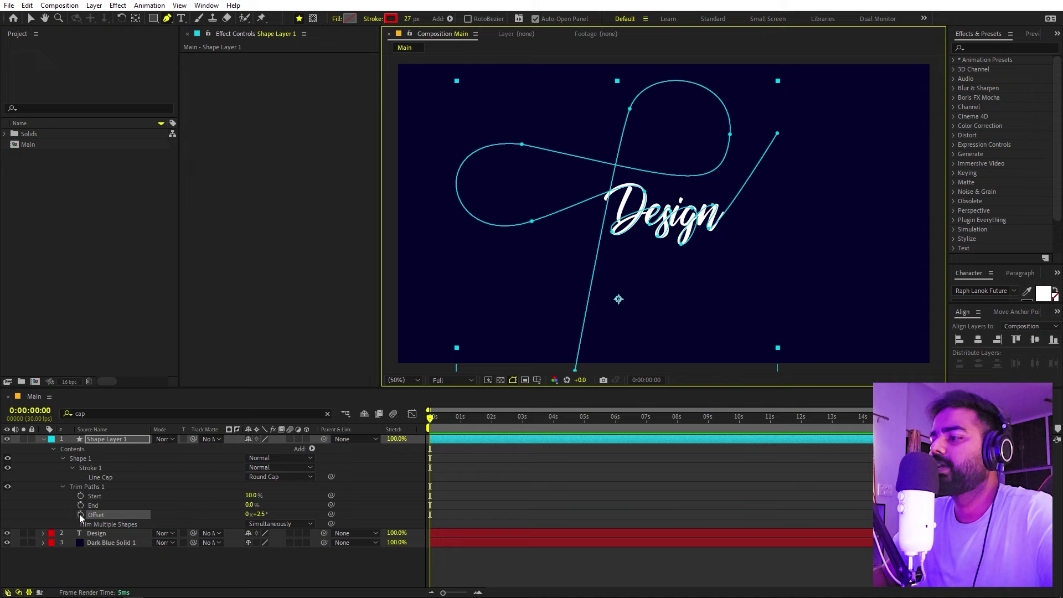
left_click(81, 514)
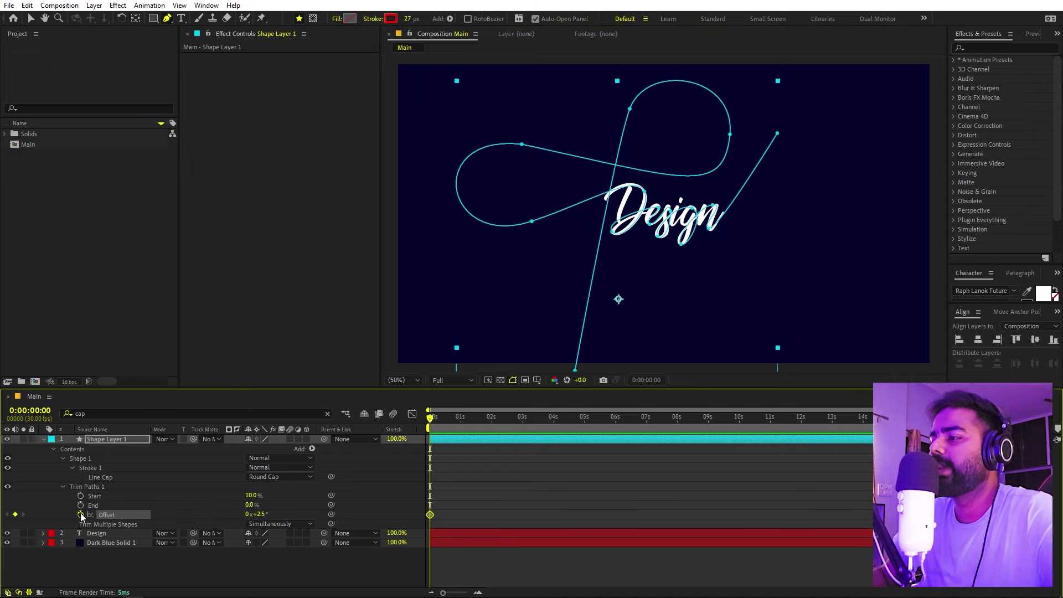
mouse_move(458, 419)
left_mouse_down()
mouse_move(449, 421)
mouse_move(463, 423)
left_mouse_up()
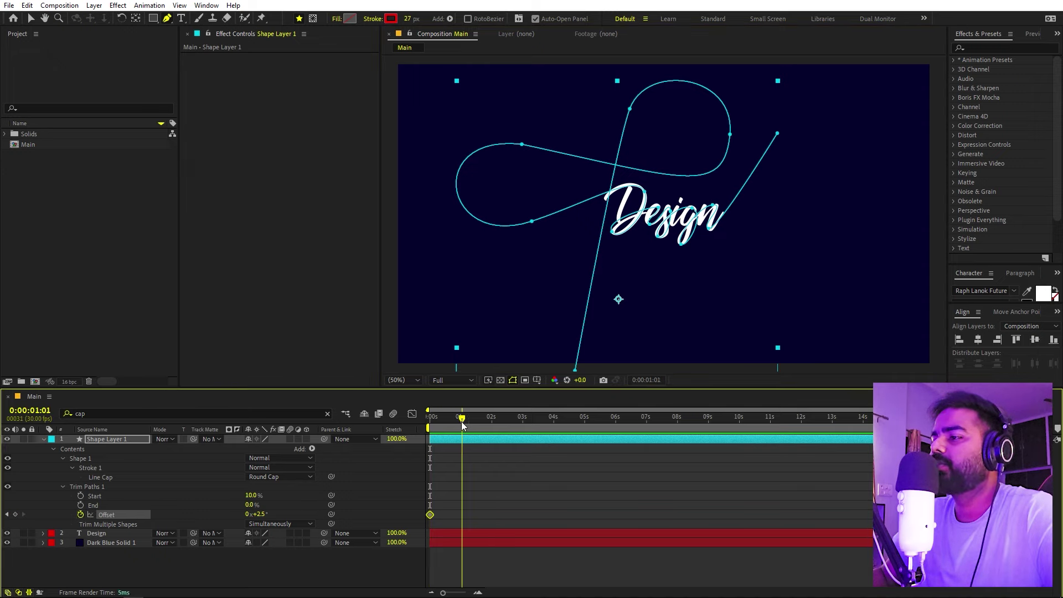
left_click_drag(272, 514, 305, 511)
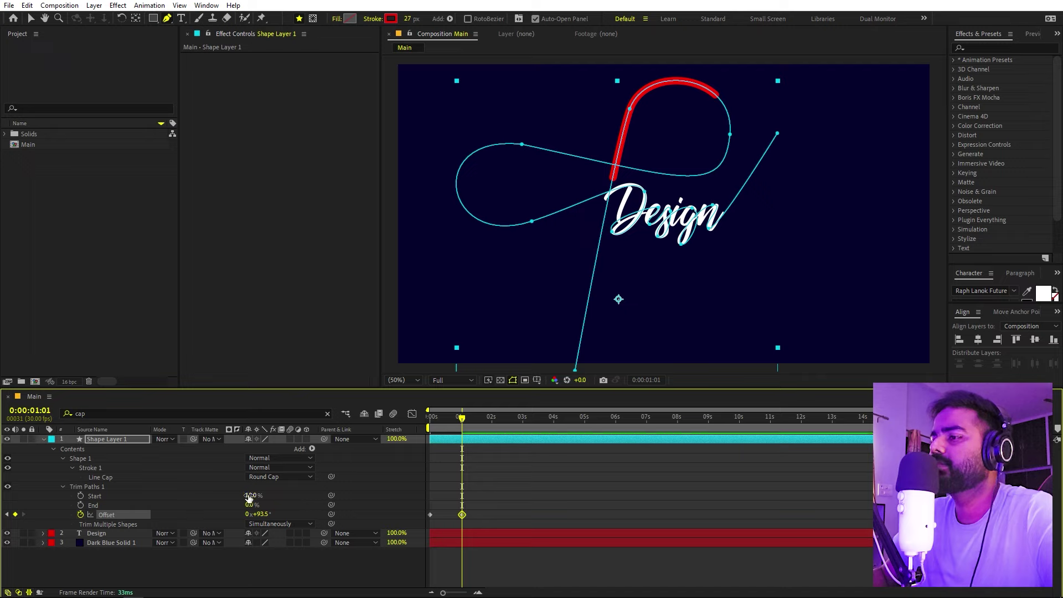
- Set the Trim Paths Start to 14% and reduce the Offset at the first keyframe to 1.3°
type("1")
key("Return")
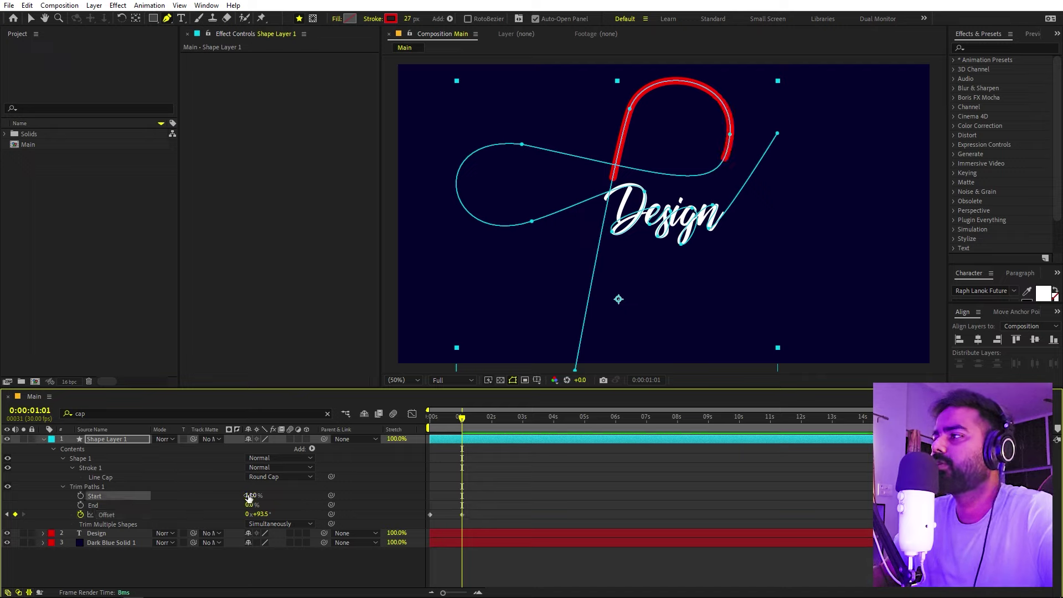
left_click_drag(259, 515, 257, 514)
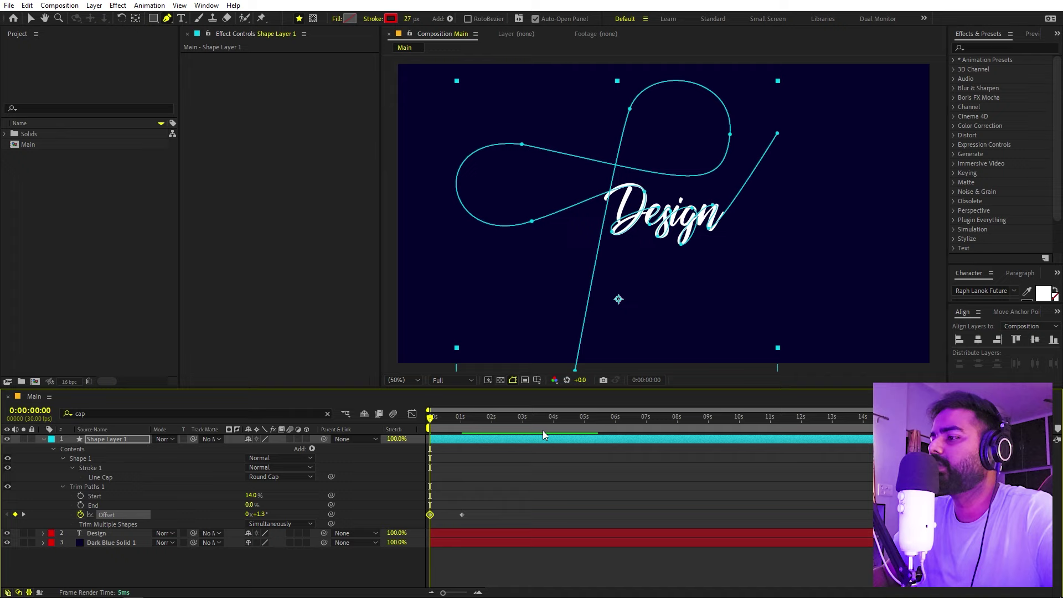
- Add Offset keyframes of 143.5° at 0:00:02:09 and 1x+0.4° at 0:00:04:00, and preview the animation from the start
left_click_drag(448, 419, 501, 421)
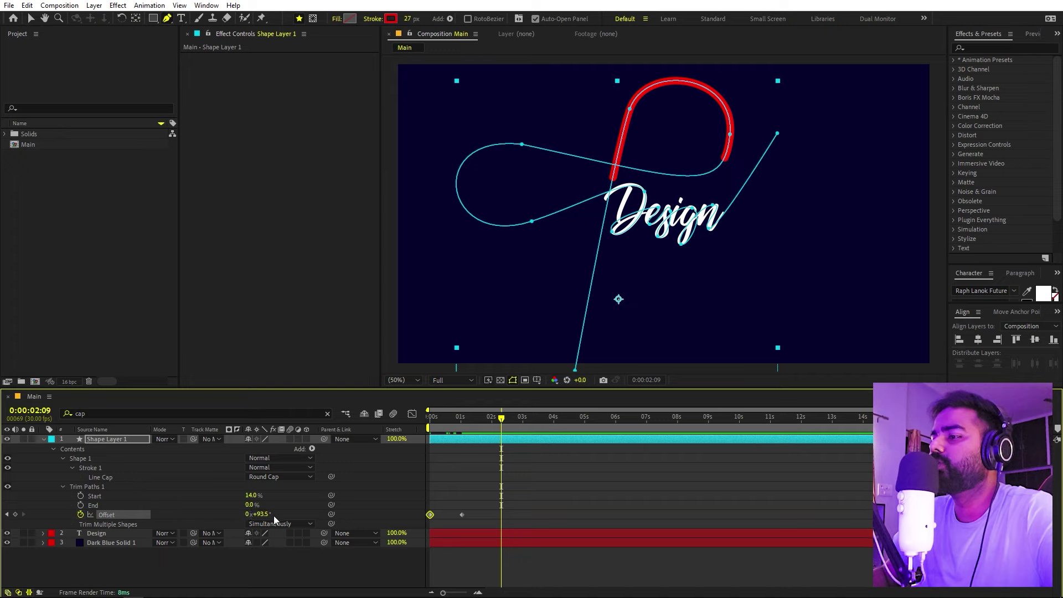
left_click_drag(268, 514, 290, 515)
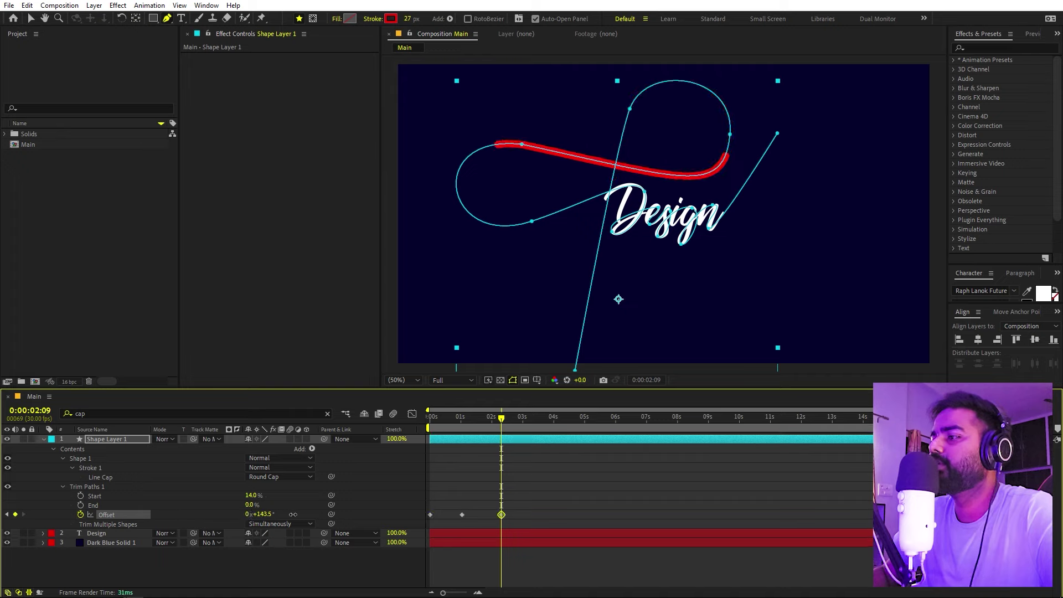
left_click_drag(591, 436, 556, 437)
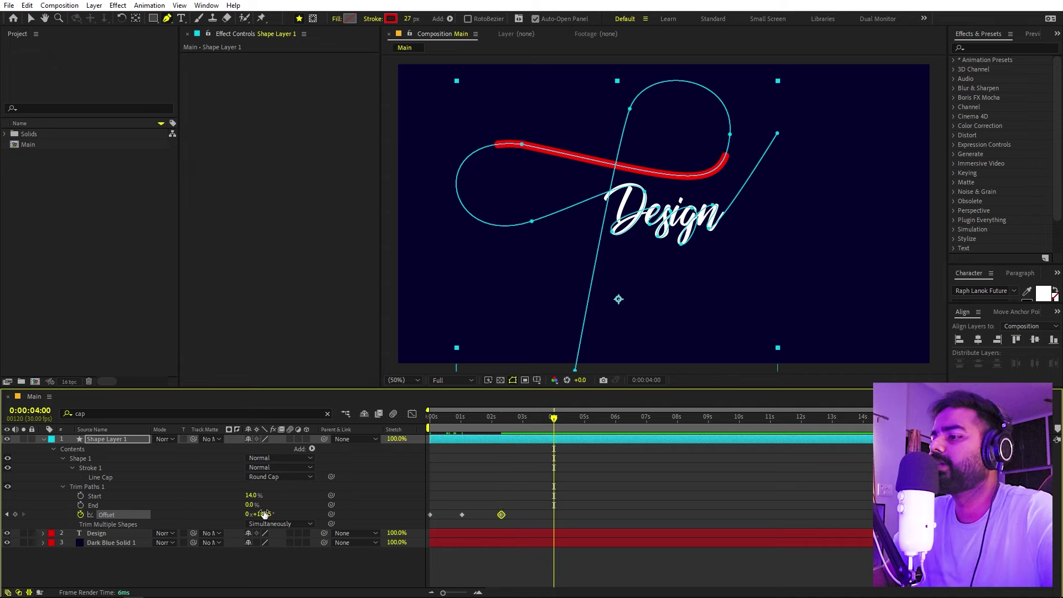
left_click_drag(265, 514, 391, 515)
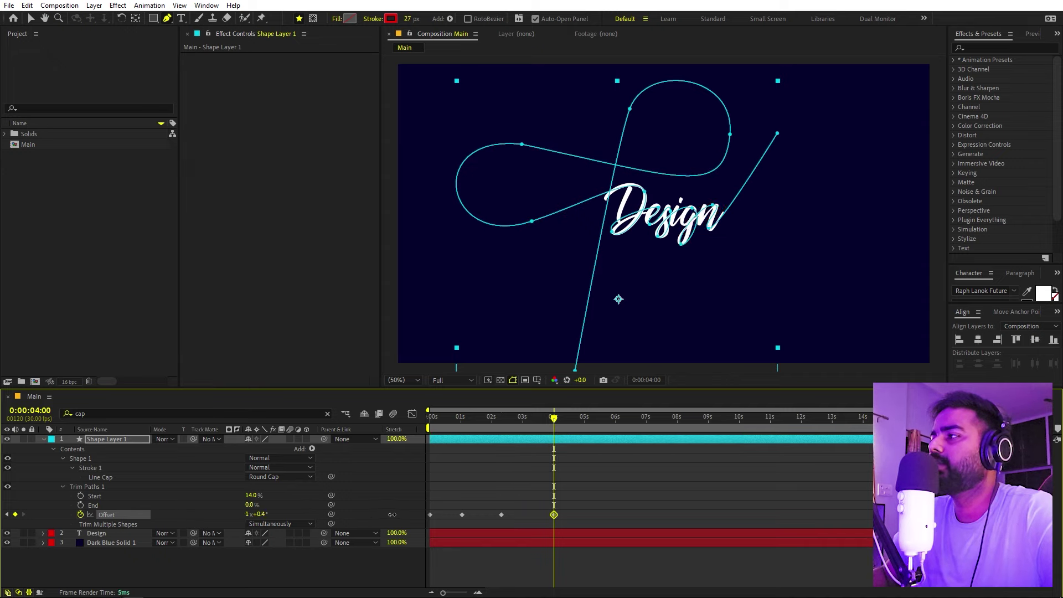
key("Home")
key("space")
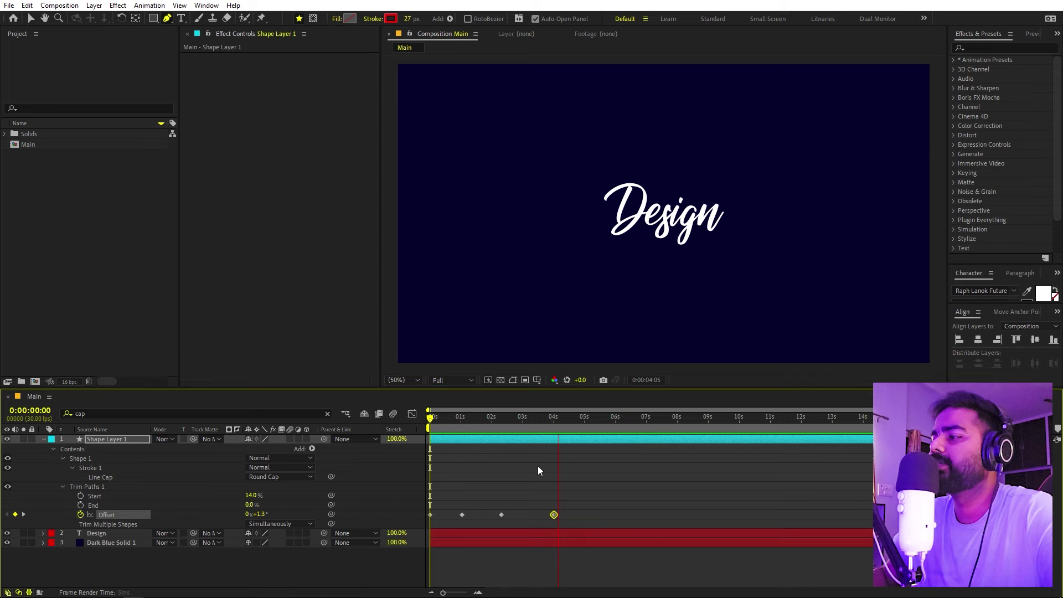
key("space")
key("Home")
key("space")
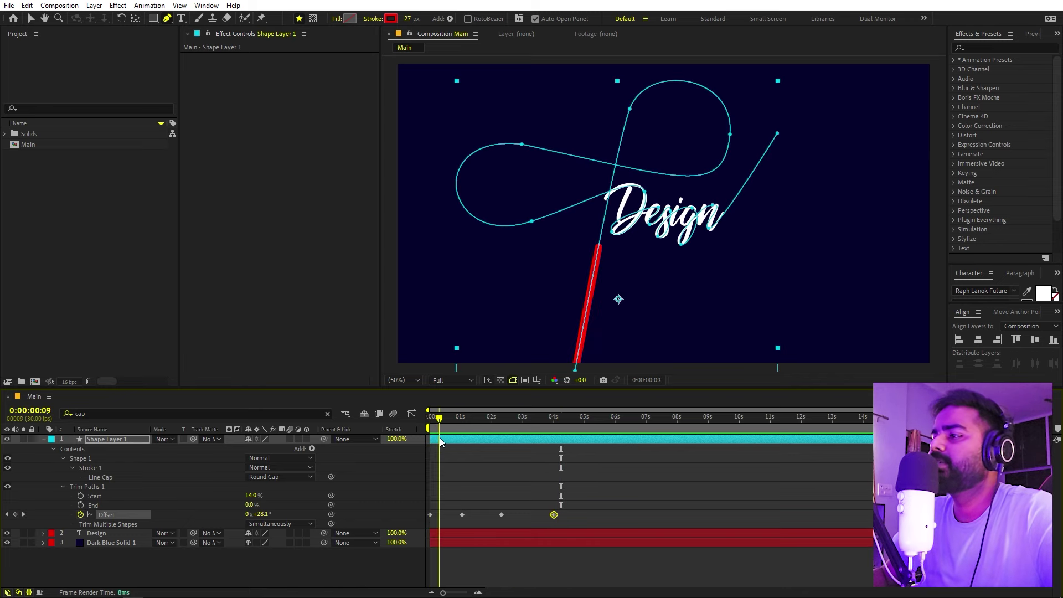
- Apply Easy Ease to all four Offset keyframes of the Trim Paths
mouse_move(458, 441)
left_mouse_down()
mouse_move(482, 441)
mouse_move(420, 444)
mouse_move(462, 441)
left_mouse_up()
left_click_drag(580, 516, 417, 514)
key("F9")
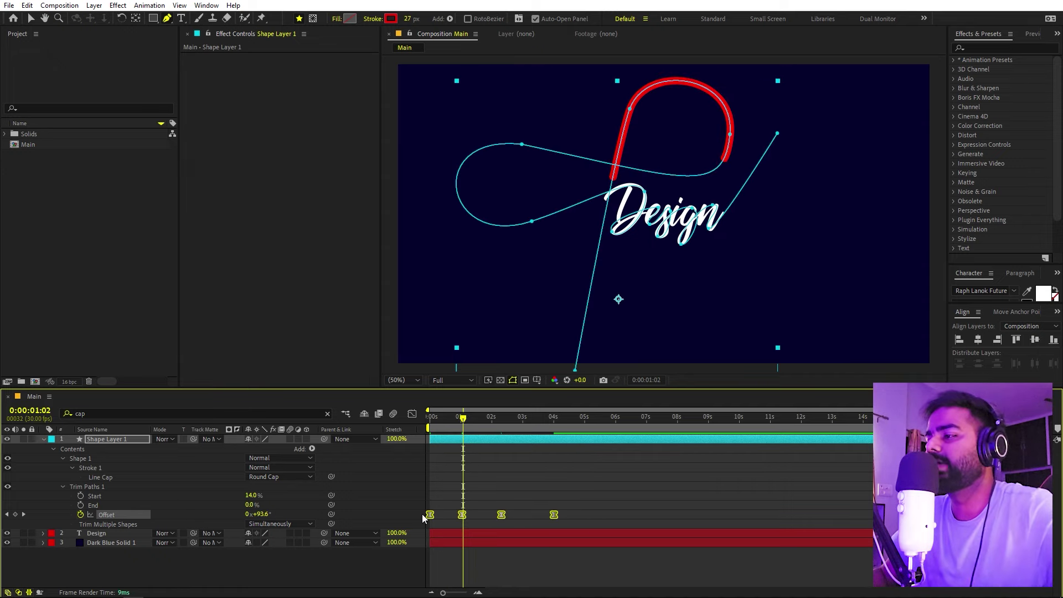
right_click(430, 515)
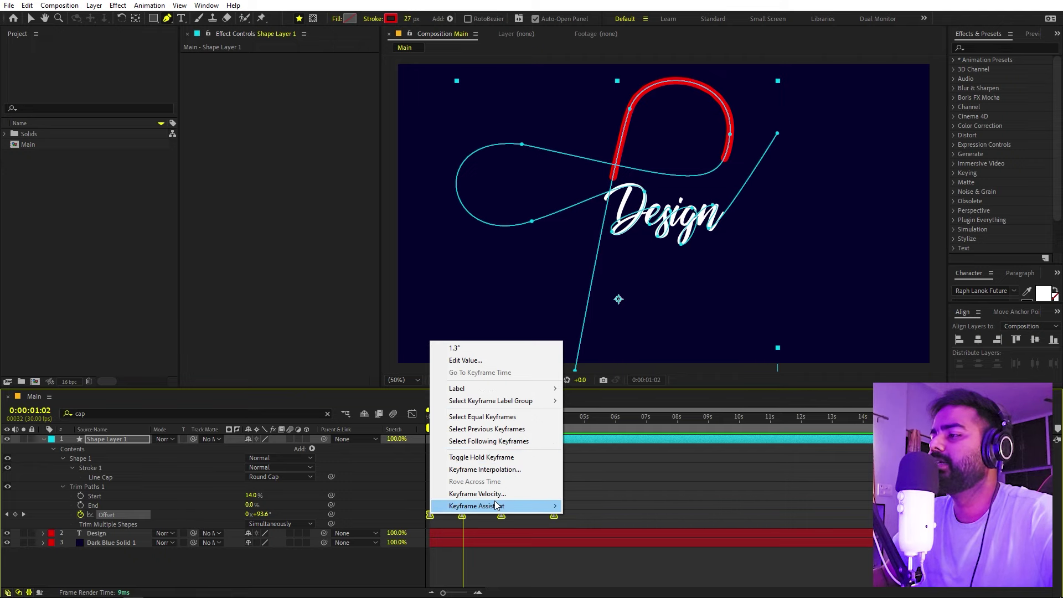
mouse_move(481, 505)
left_click(679, 447)
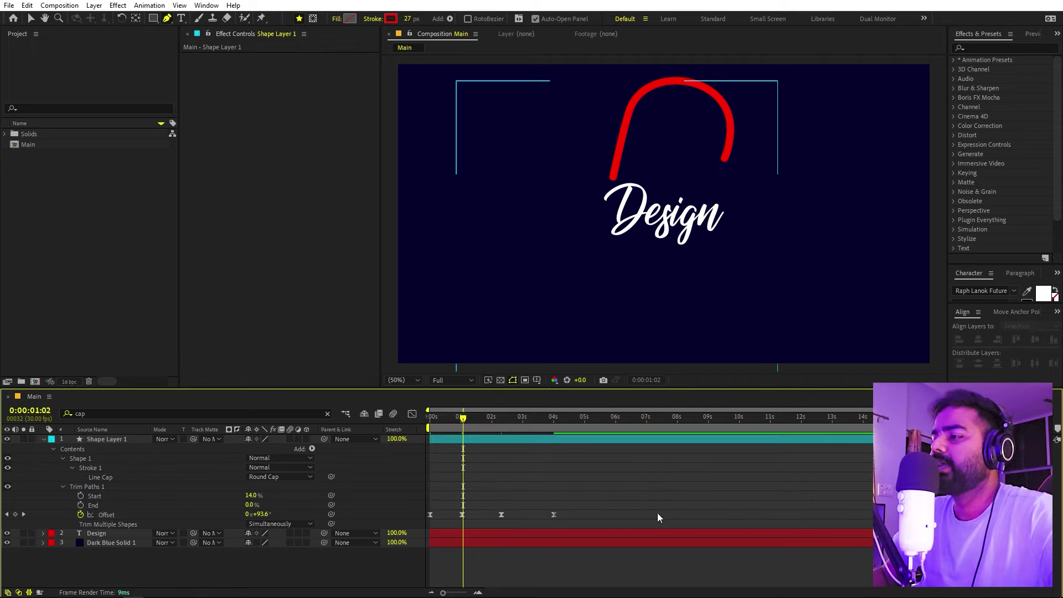
- Show the speed graph of the Offset at a closer time scale and review the motion up to the keyframe at 0:00:01:01
left_click(412, 415)
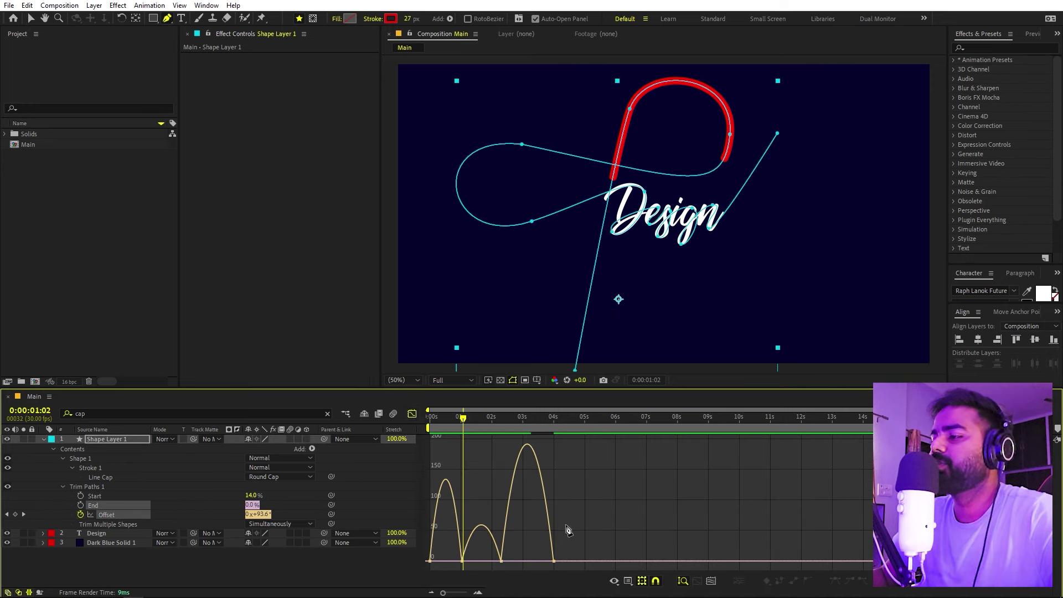
left_click(628, 582)
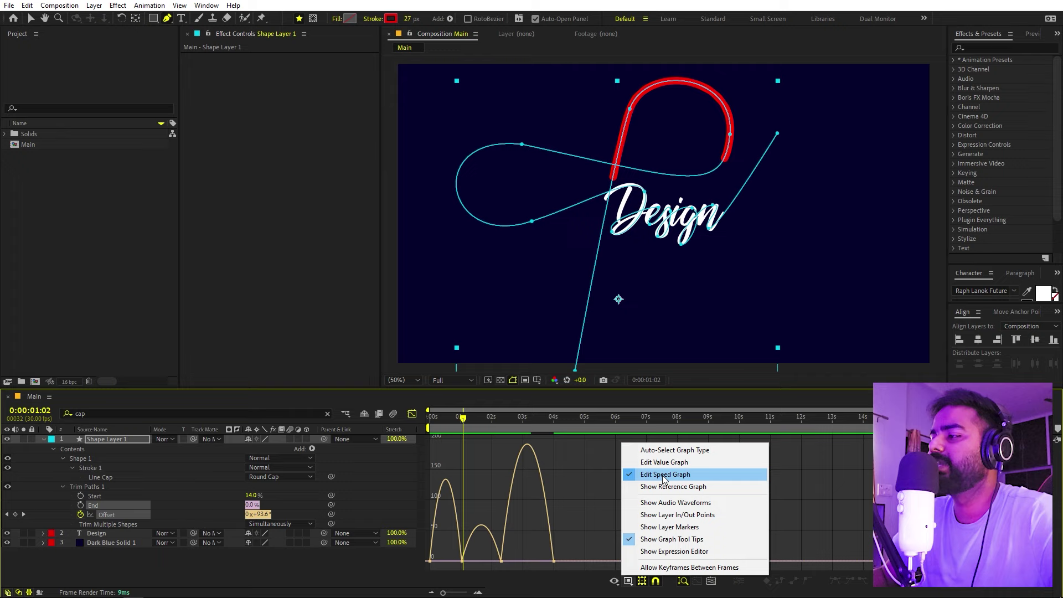
left_click(573, 500)
key("v")
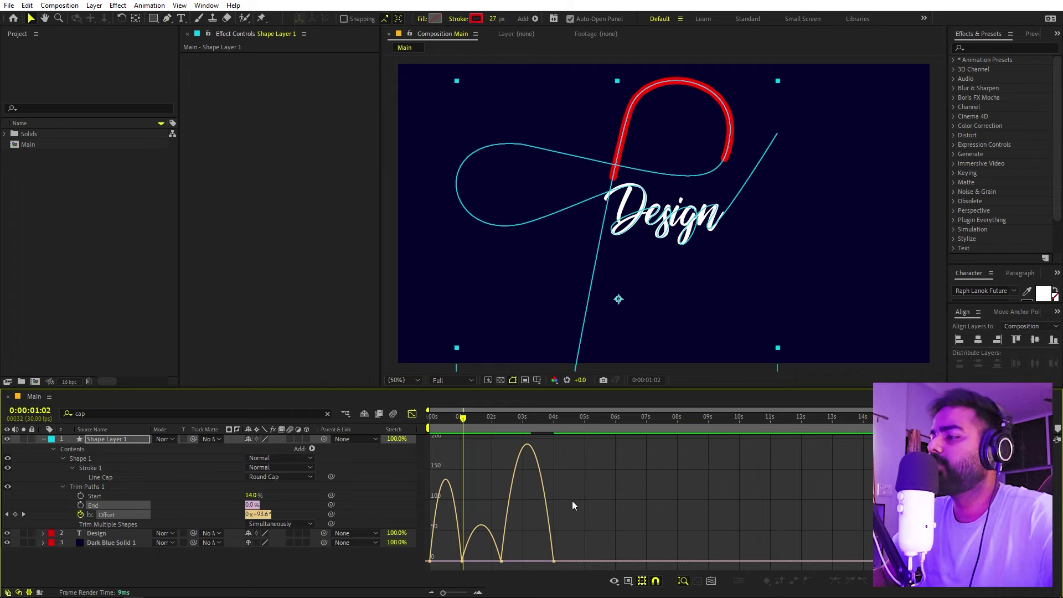
left_click_drag(444, 594, 461, 593)
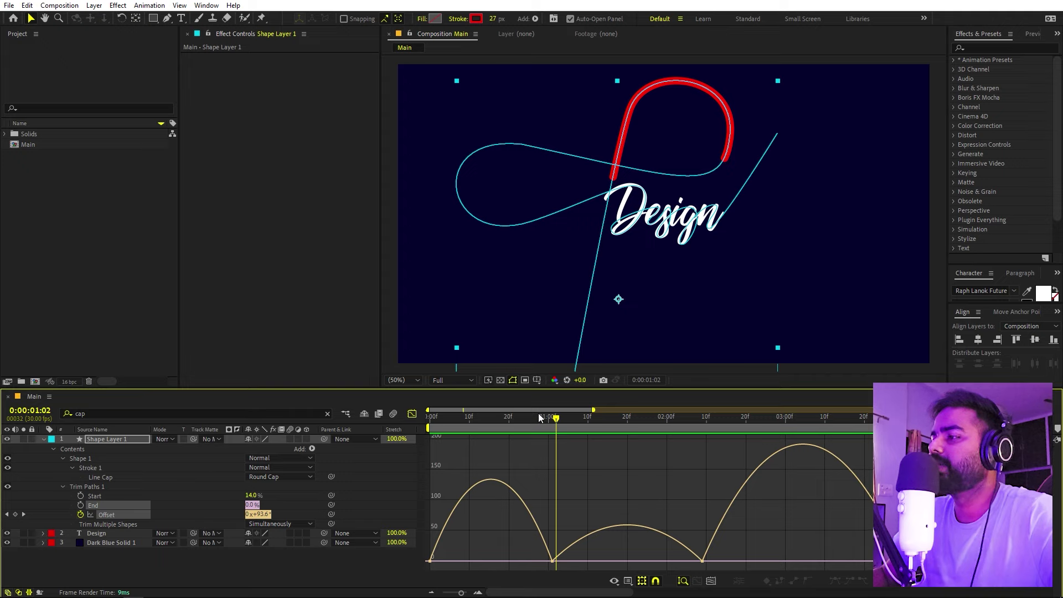
left_click_drag(556, 417, 423, 439)
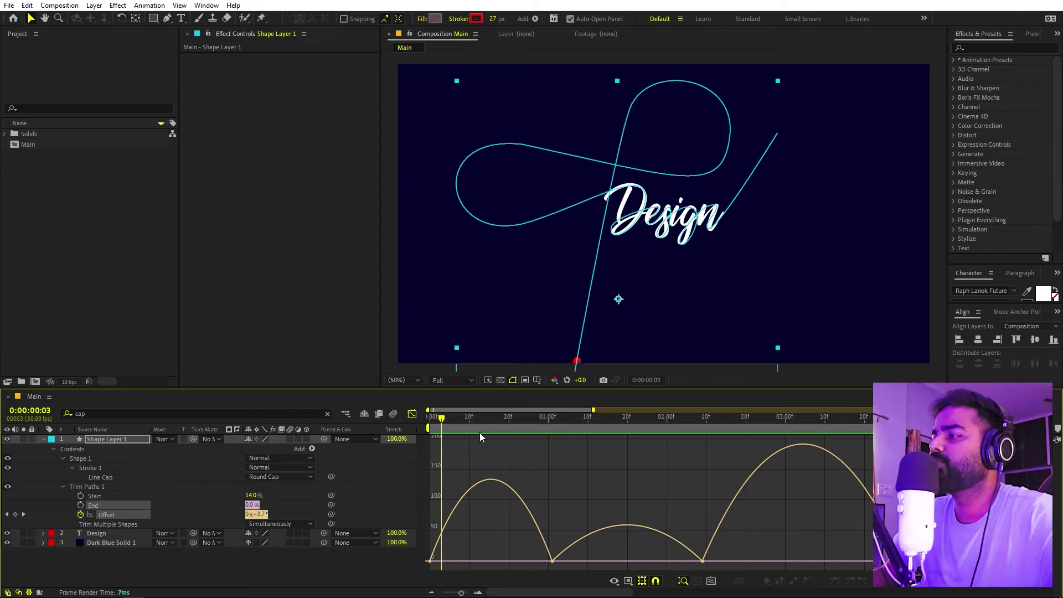
key("space")
key("space")
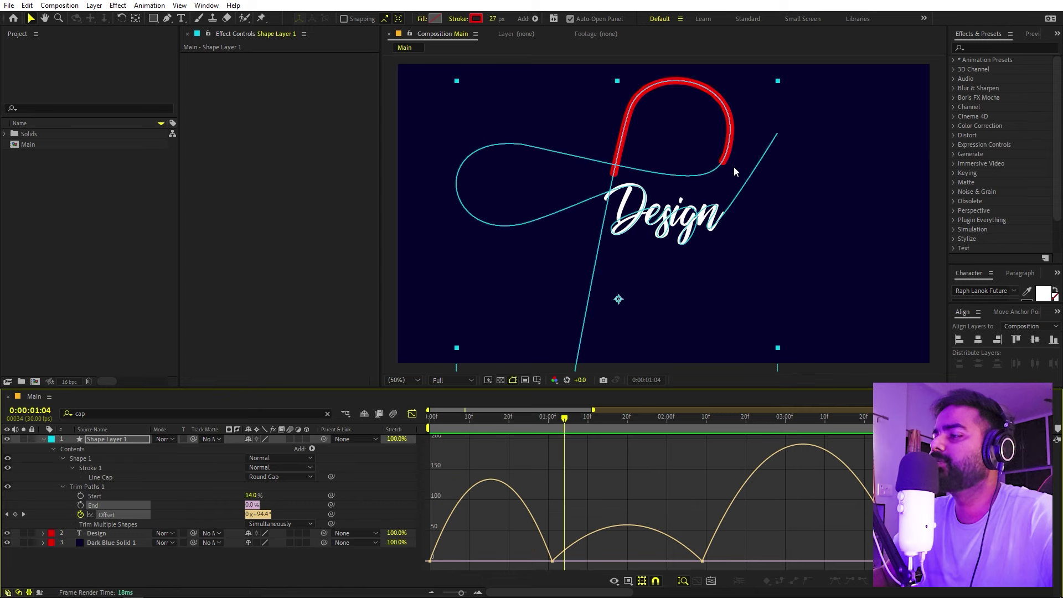
left_click_drag(557, 426, 551, 426)
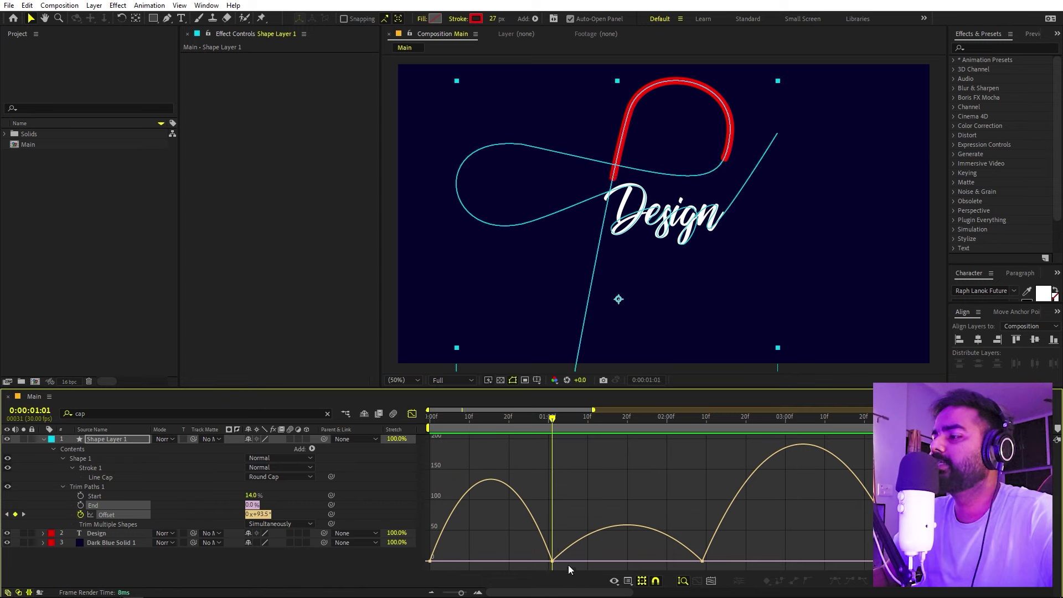
- Make the Offset keyframe at 0:00:01:01 continuous and reshape the curve with a speed of about 100°/sec there and a longer ease out of the first keyframe
mouse_move(552, 562)
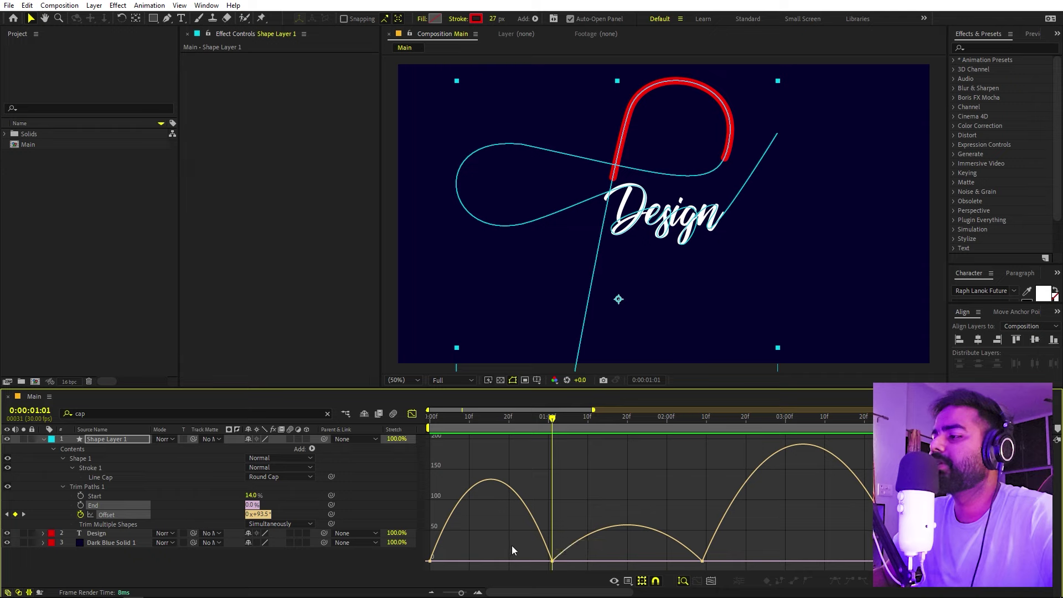
left_click_drag(511, 546, 584, 568)
mouse_move(552, 561)
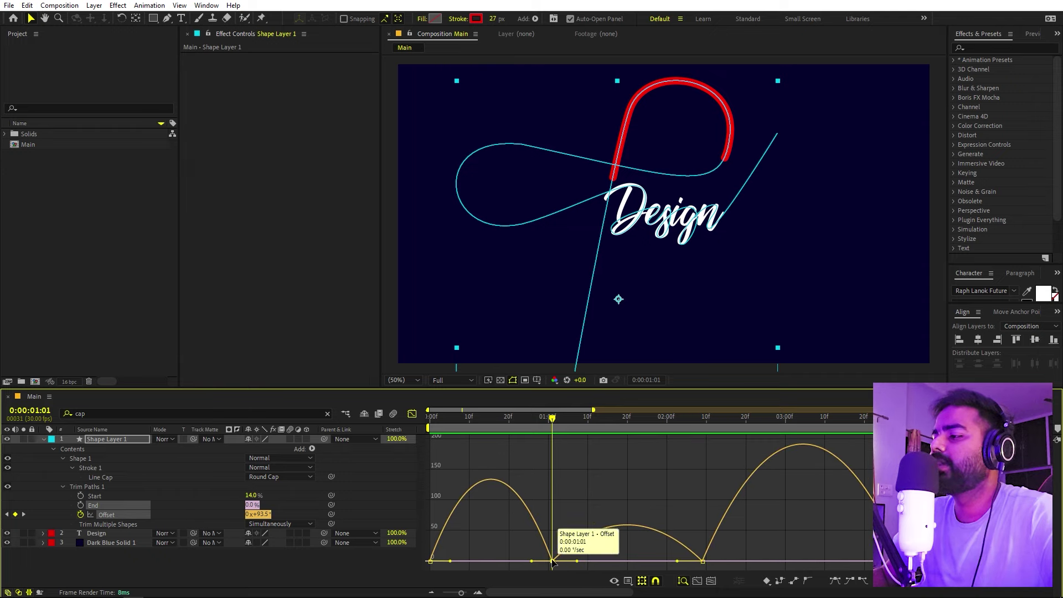
right_click(552, 561)
left_click(588, 543)
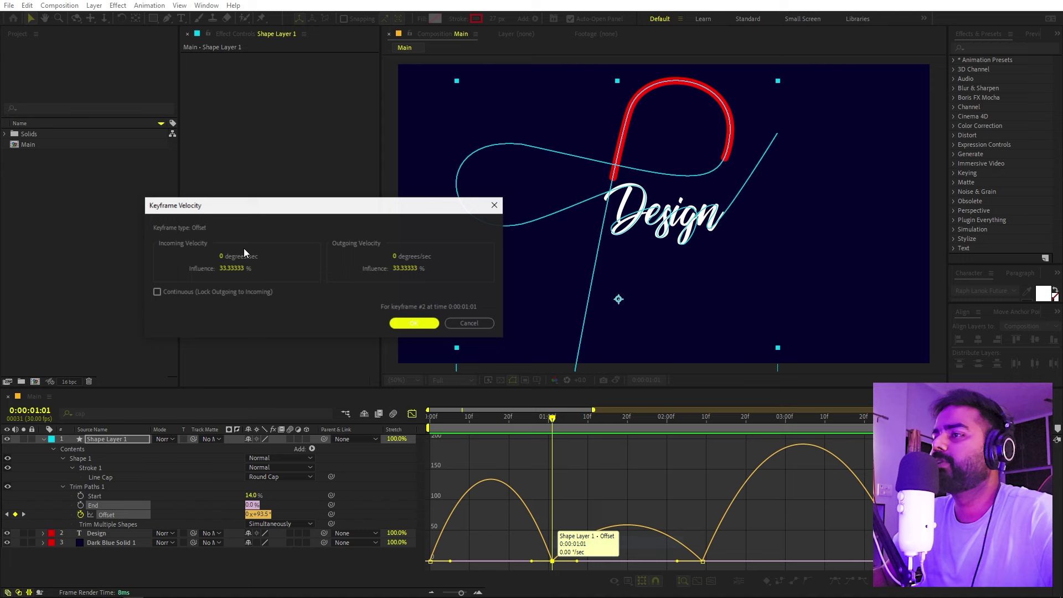
left_click(180, 292)
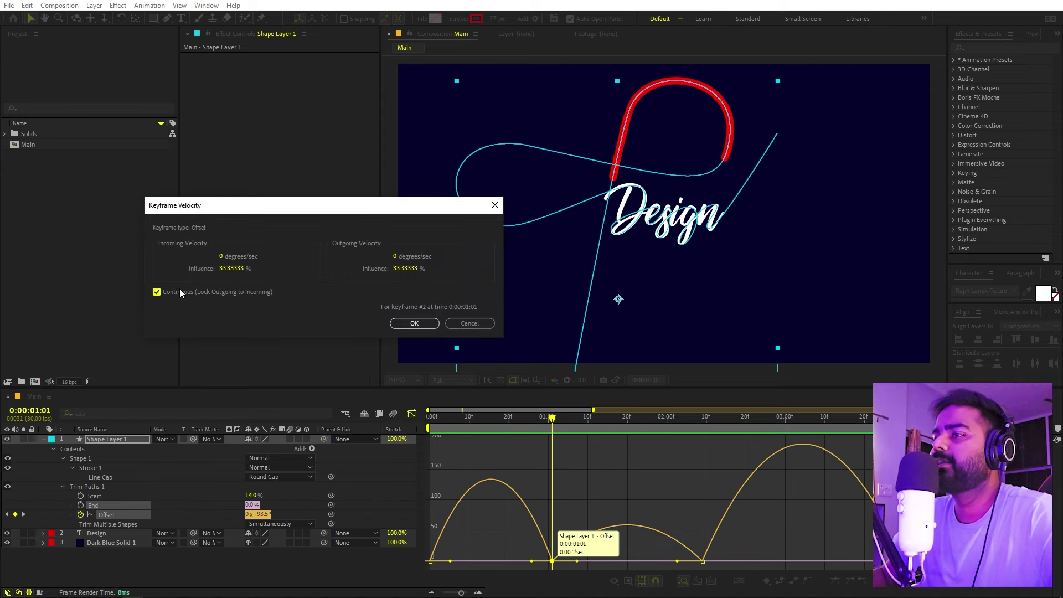
left_click(414, 323)
left_click_drag(554, 562, 519, 497)
left_click_drag(450, 561, 464, 561)
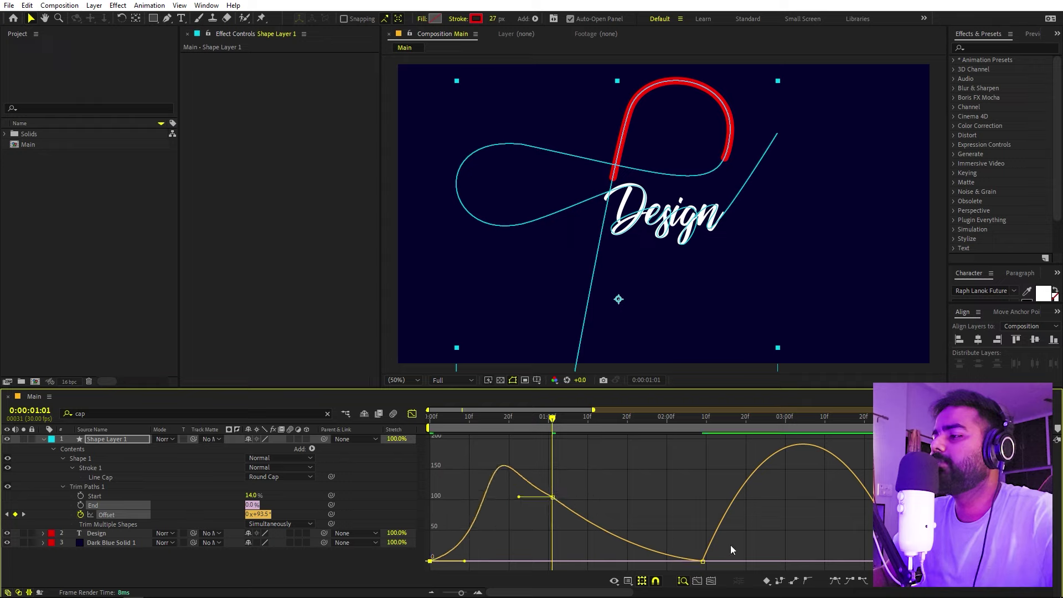
- Make the Offset keyframe at 0:00:02:09 continuous, then raise its speed to about 75°/sec and shift it slightly earlier
left_click_drag(739, 545, 677, 579)
right_click(703, 561)
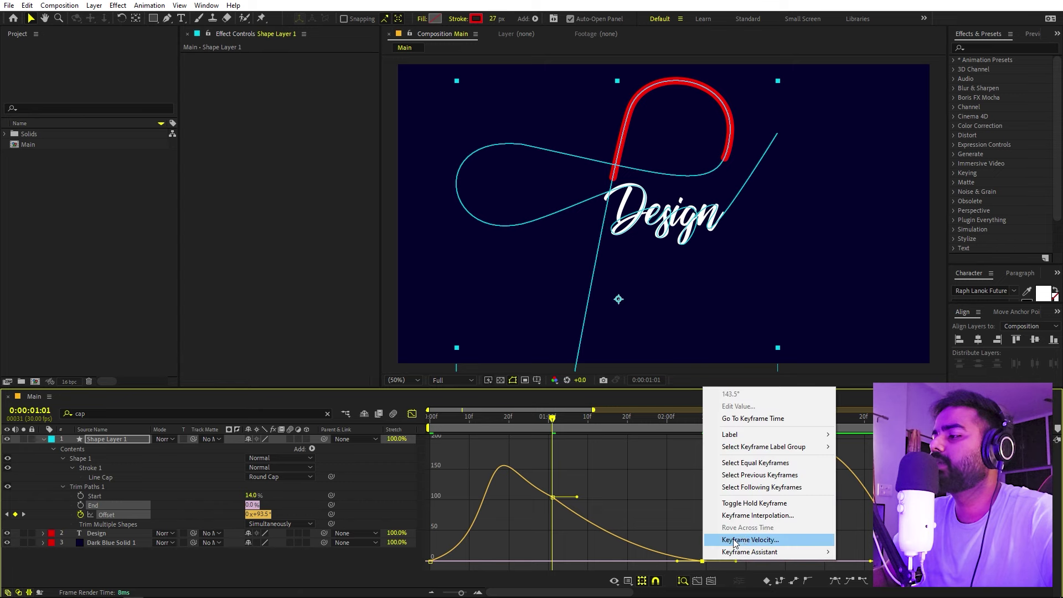
left_click(734, 540)
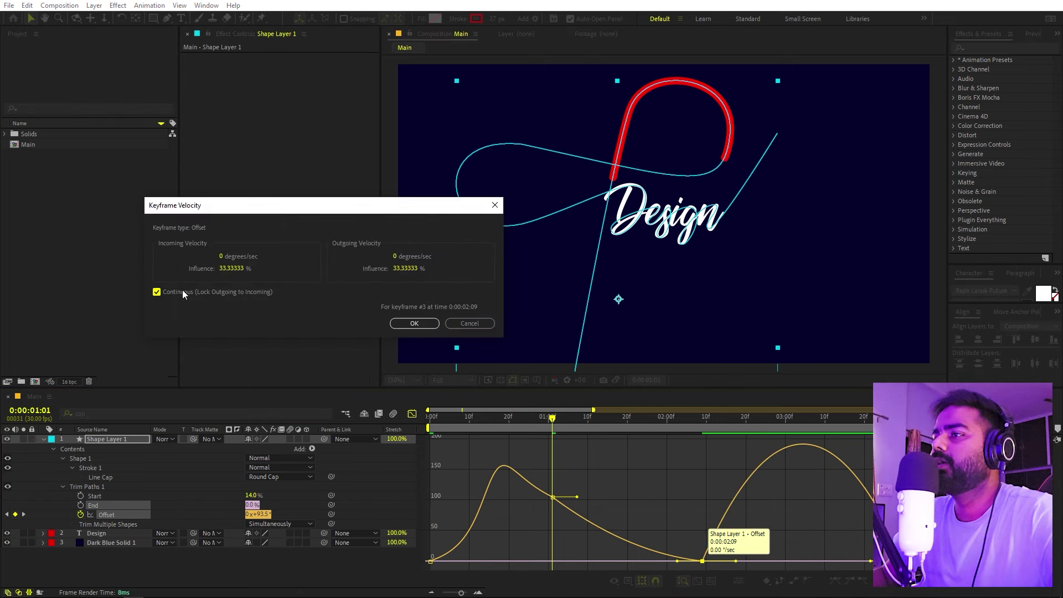
left_click(423, 322)
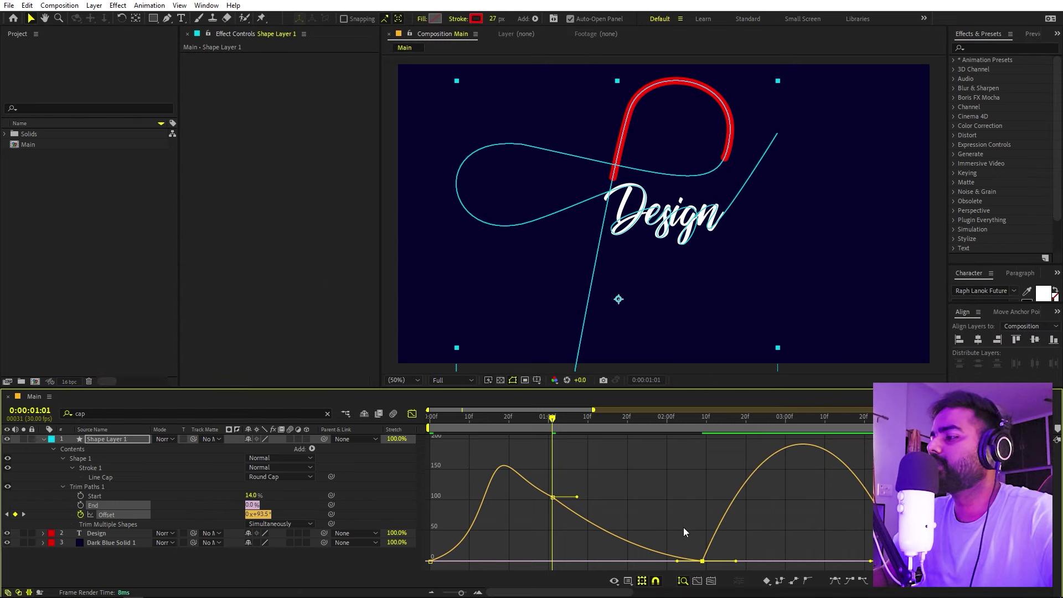
left_click_drag(702, 560, 692, 504)
- Shorten the incoming ease handle of the Offset keyframe at 0:00:01:01 and preview the smoothed motion
left_click(553, 486)
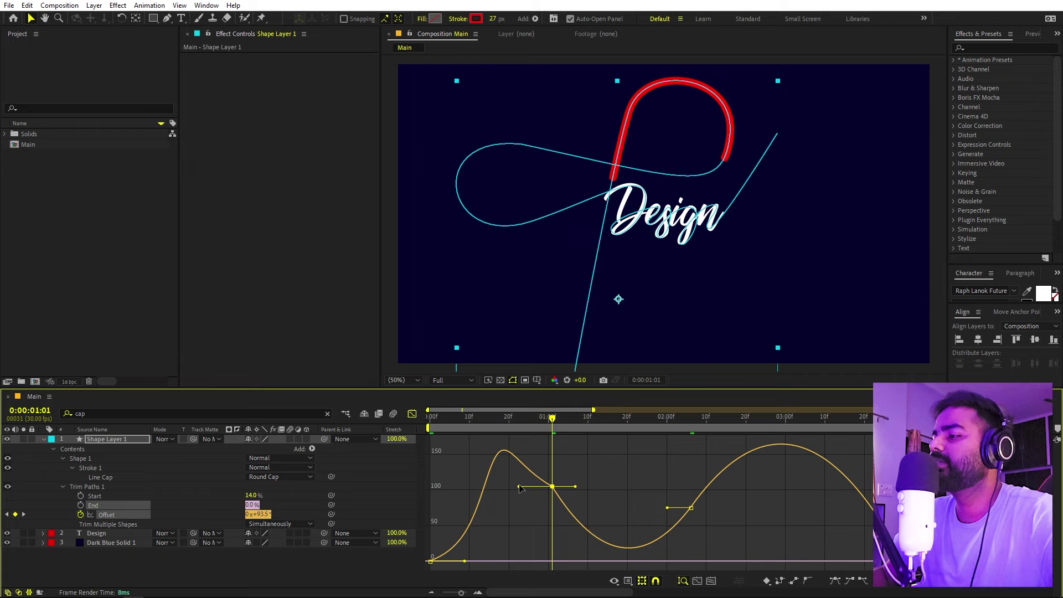
left_click_drag(526, 490, 523, 484)
key("space")
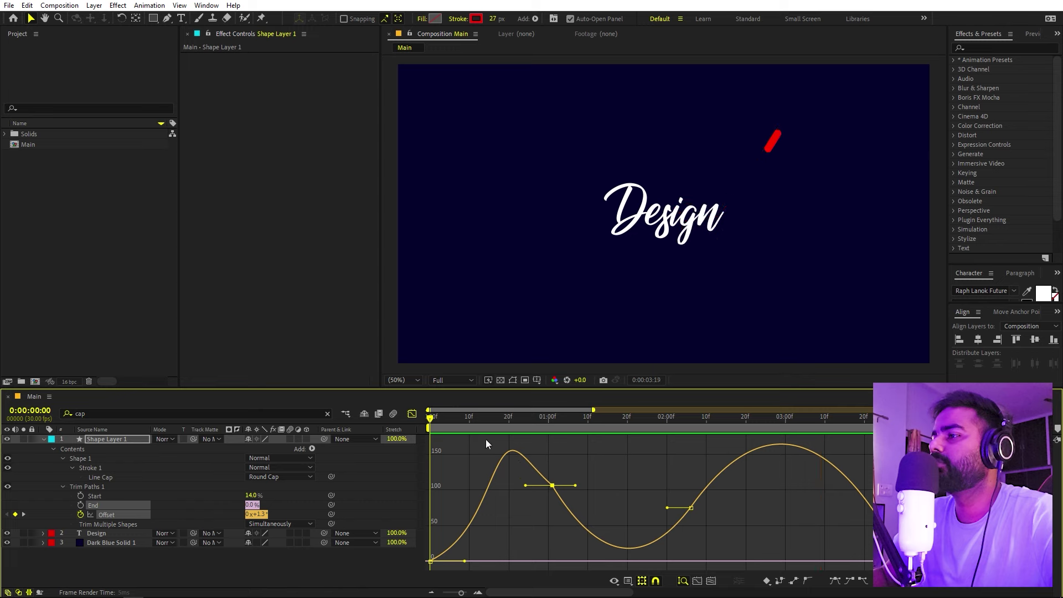
key("space")
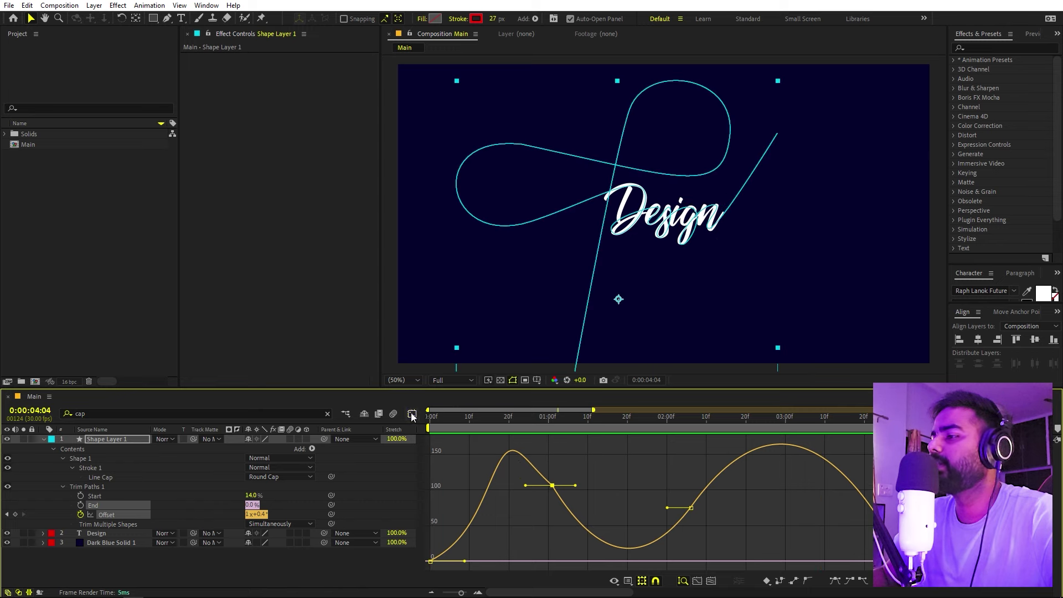
- Close the graph editor and widen the timeline's visible time range around the Offset keyframes
key("shift+F3")
key("minus")
key("minus")
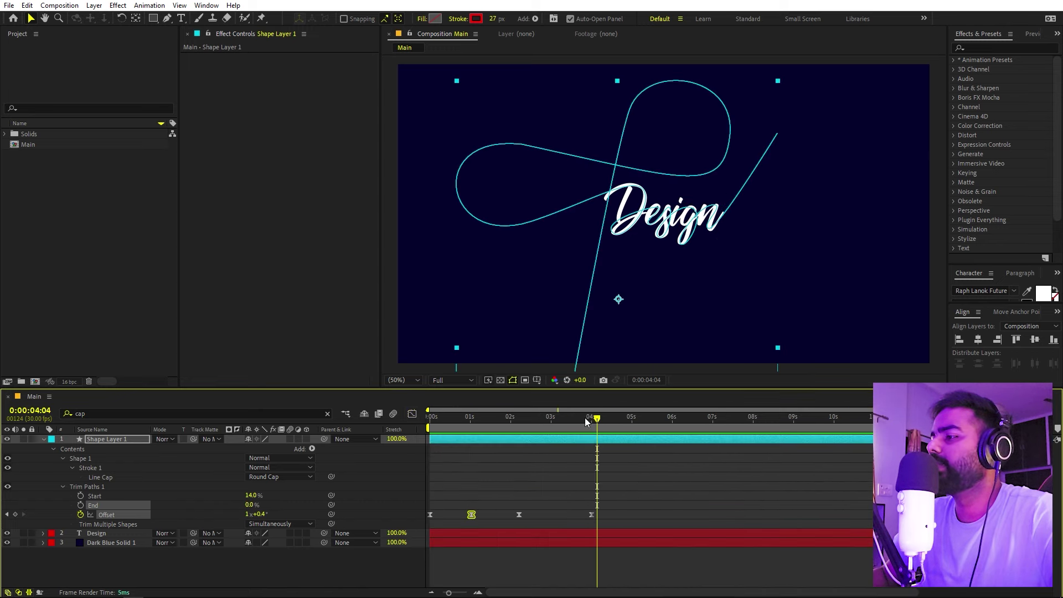
- Shift the second and third Offset keyframes earlier, to 0:00:00:17 and 0:00:01:16
left_click_drag(588, 419, 327, 447)
left_click_drag(454, 593, 467, 594)
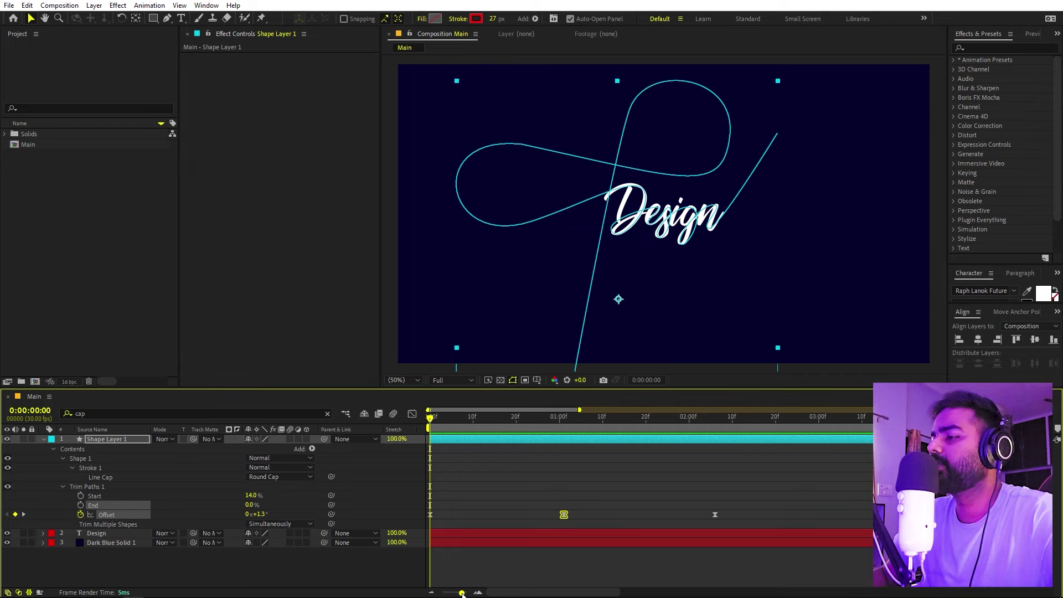
left_click(545, 516)
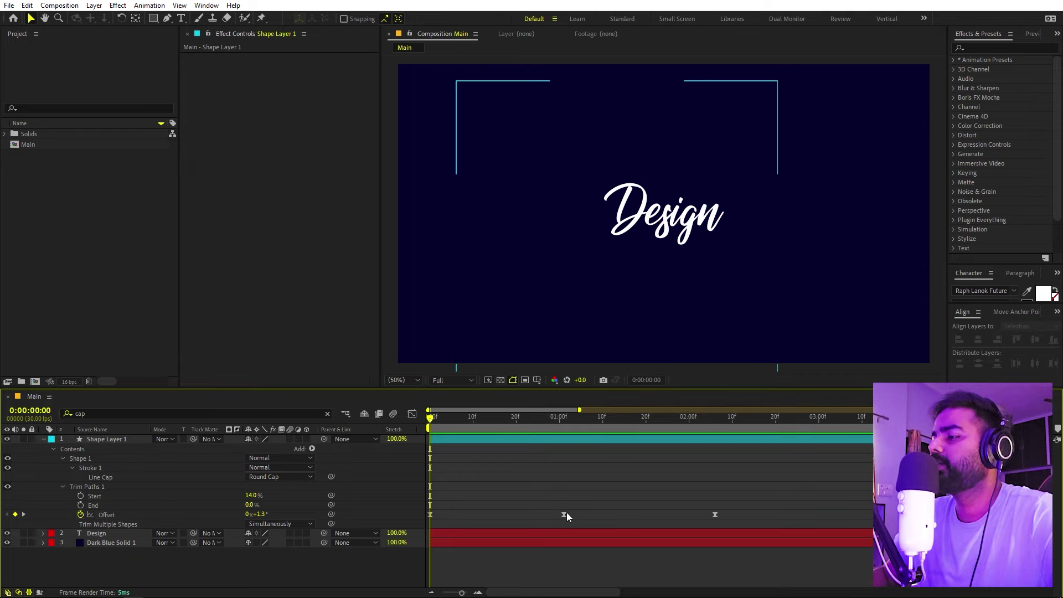
left_click_drag(563, 514, 503, 514)
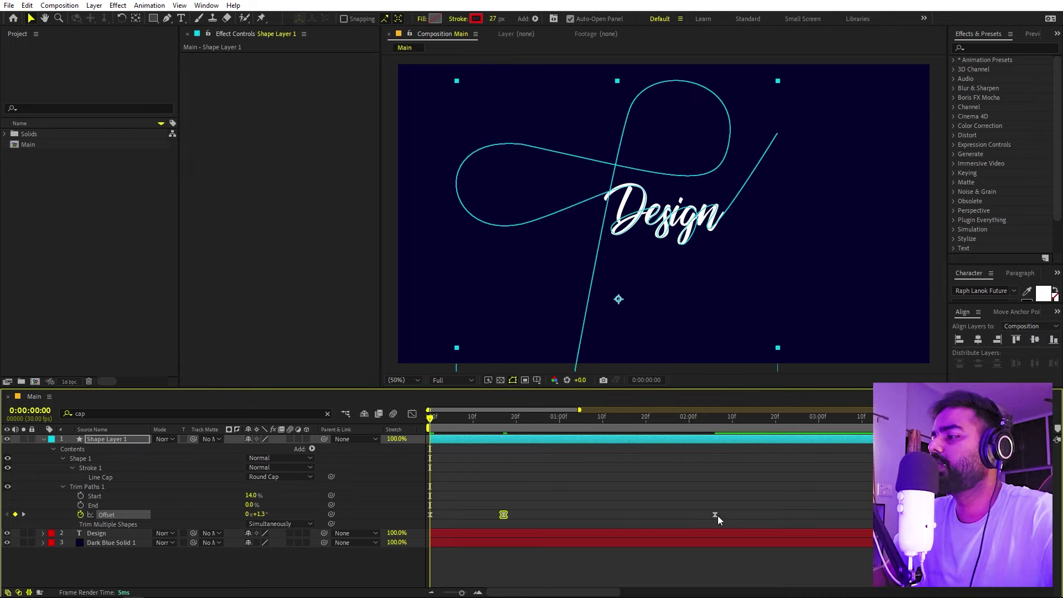
left_click(633, 514)
left_click(715, 514)
left_click_drag(715, 516, 634, 516)
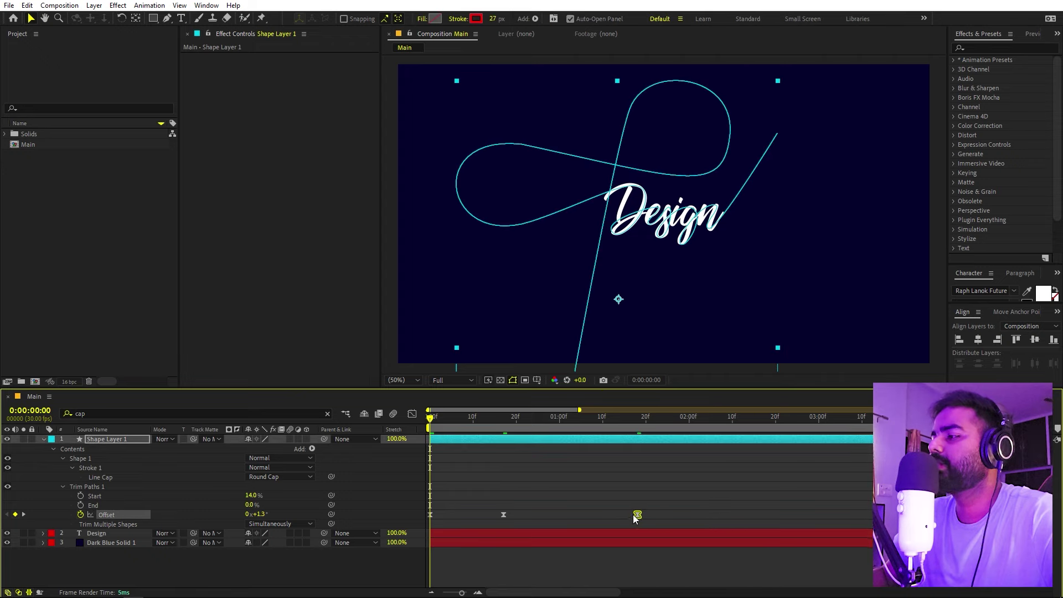
- Retime the last Offset keyframe to about 0:00:02:23 and preview the faster stroke animation
mouse_move(882, 515)
left_mouse_down()
mouse_move(948, 516)
mouse_move(778, 515)
left_mouse_up()
key("space")
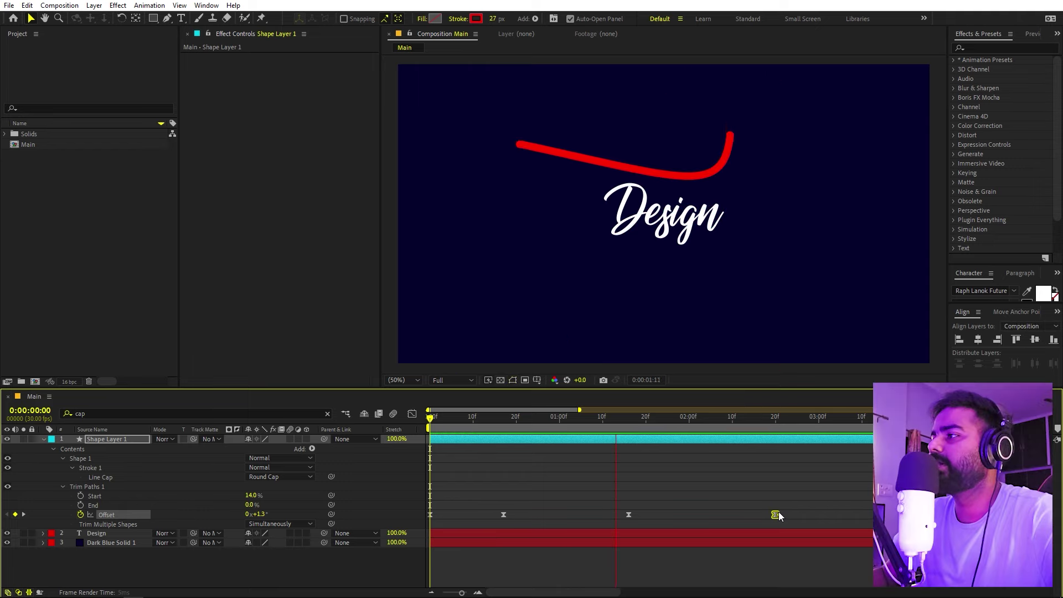
key("space")
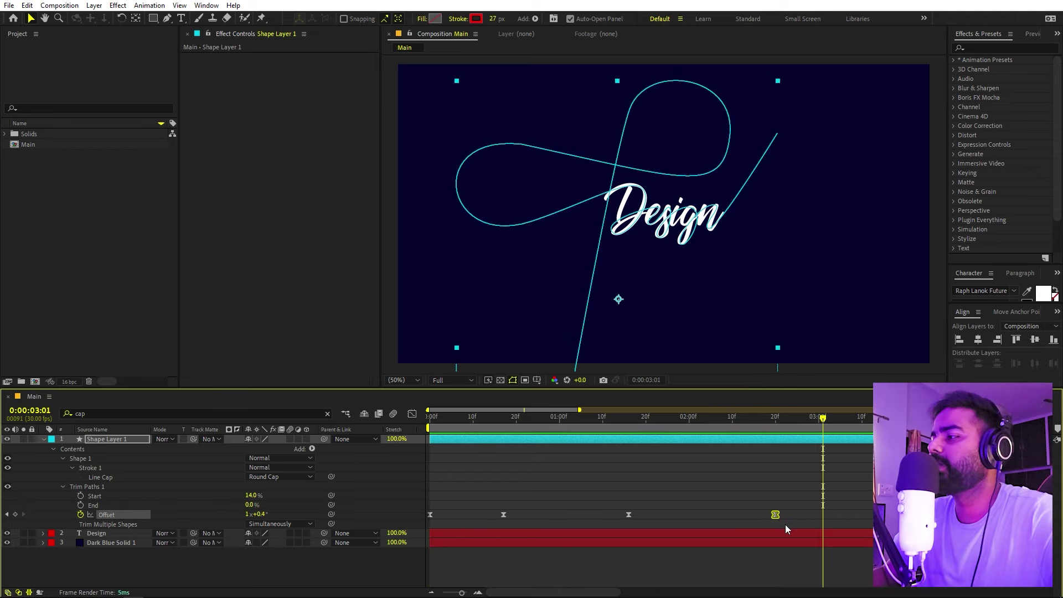
left_click_drag(775, 517, 789, 515)
key("space")
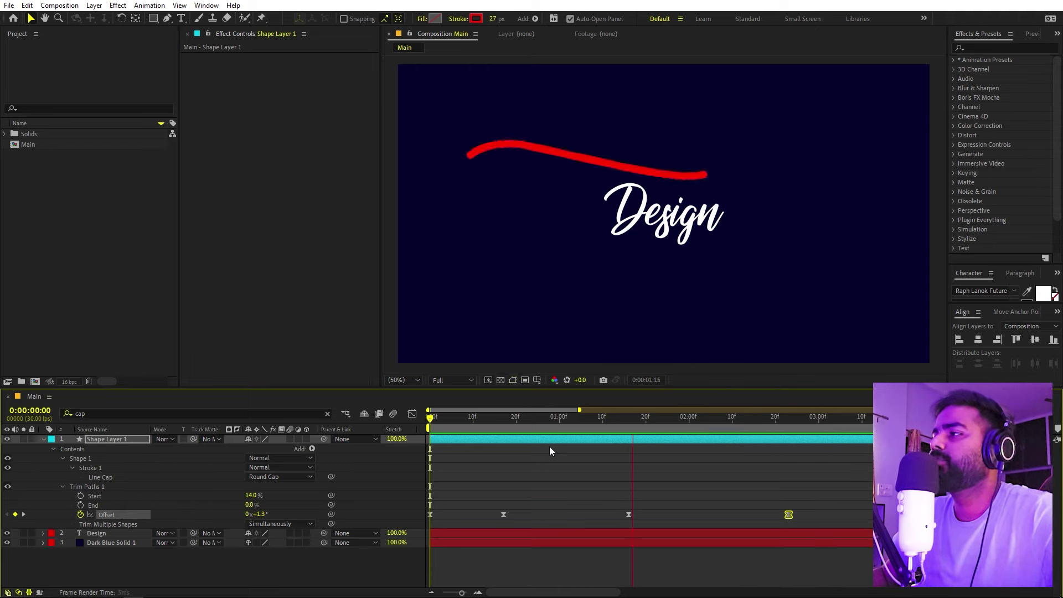
key("space")
- Add a Trim Paths End keyframe of 0% at 0:00:00:17, in line with the second Offset keyframe
mouse_move(572, 426)
left_mouse_down()
mouse_move(433, 436)
mouse_move(493, 426)
left_mouse_up()
key("k")
left_click(469, 464)
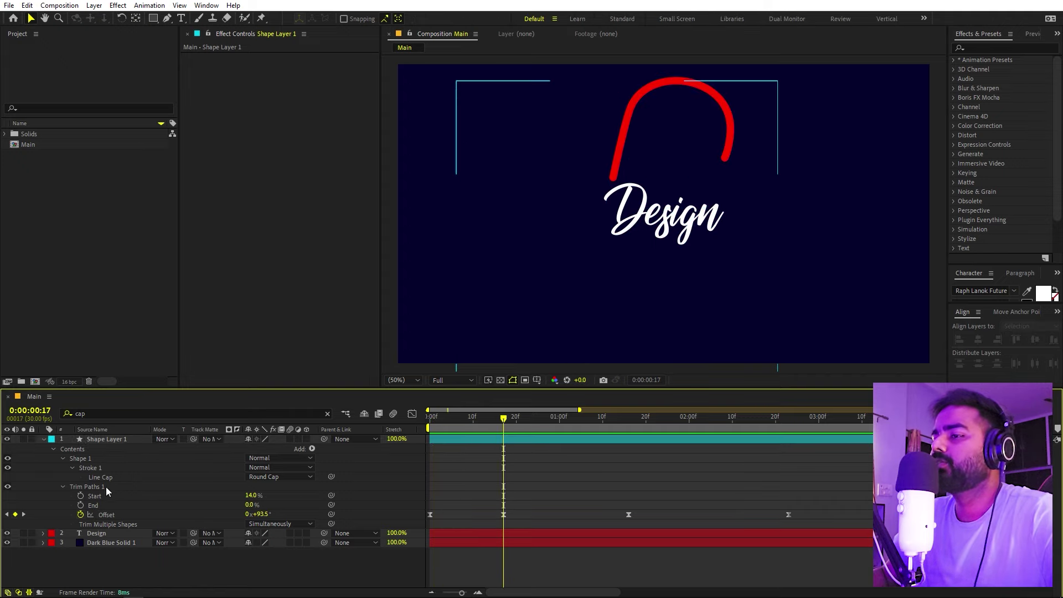
left_click(80, 505)
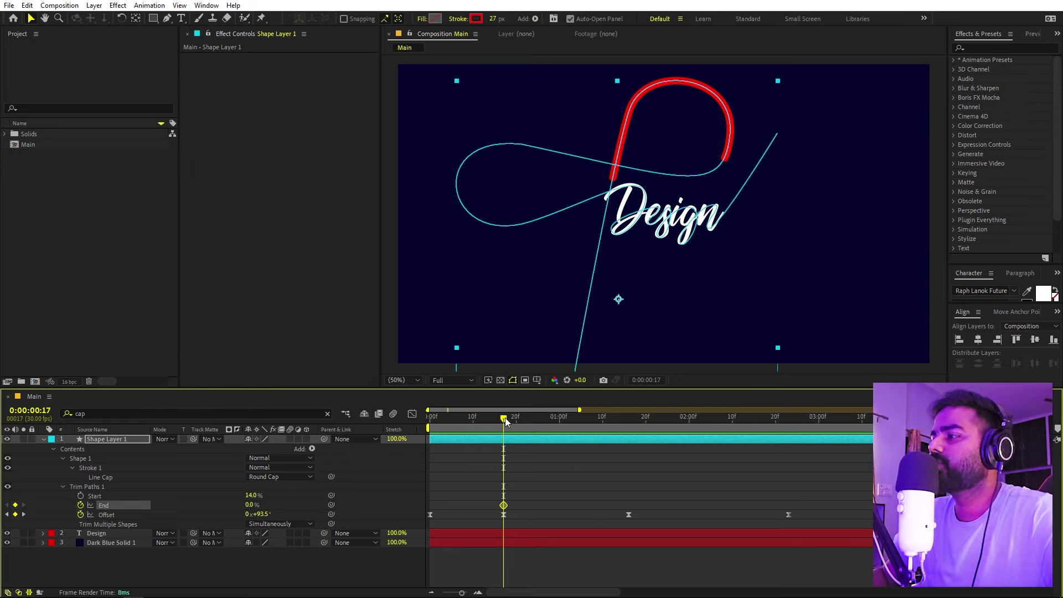
- Keyframe the Trim Paths End at 9.3% at 0:00:01:16 and preview the animation from the start
left_click_drag(505, 418, 616, 420)
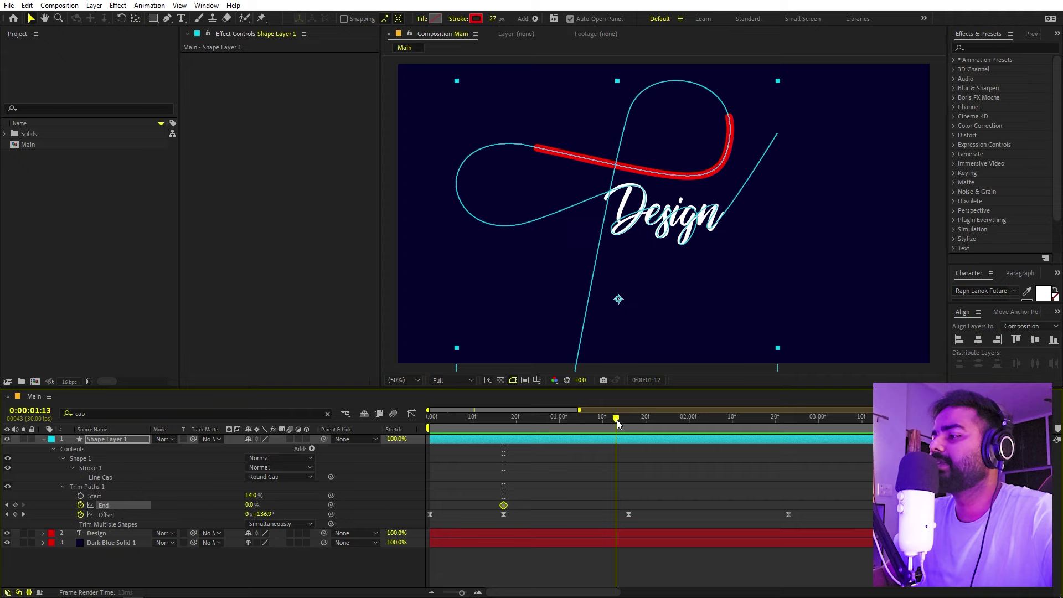
key("k")
left_click_drag(250, 507, 300, 507)
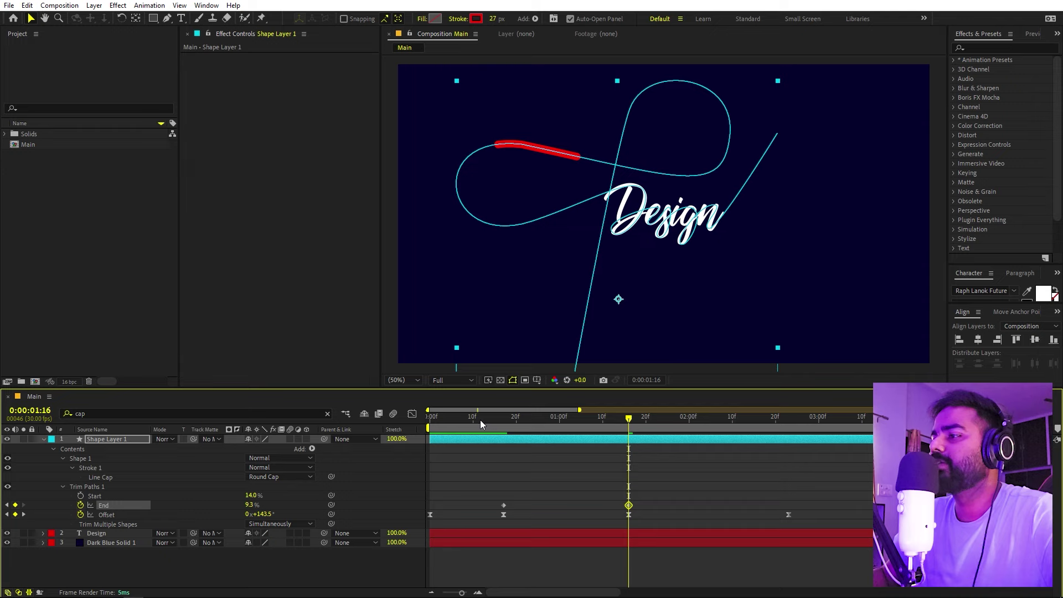
key("Home")
key("space")
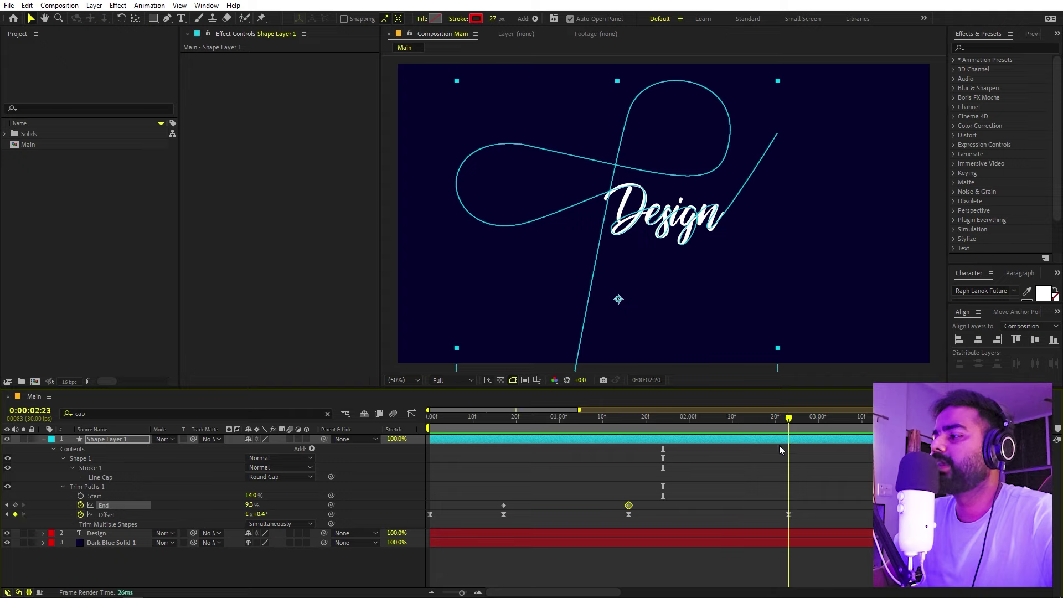
- Duplicate the 0% End keyframe from 0:00:00:17 to about 0:00:02:09 and preview the changing stroke length
left_click_drag(529, 502, 480, 506)
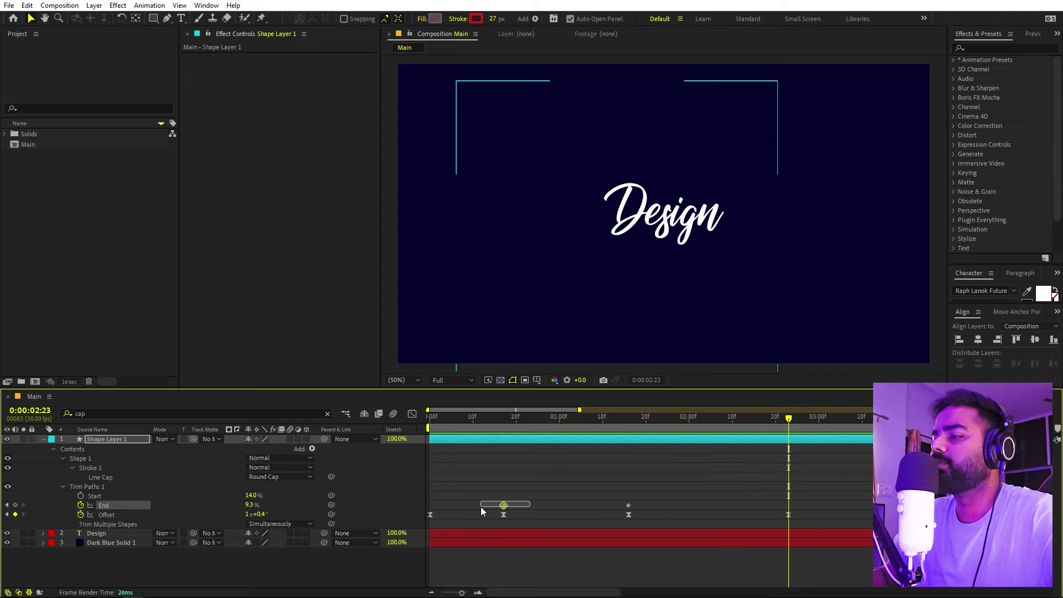
key("ctrl+c")
key("ctrl+v")
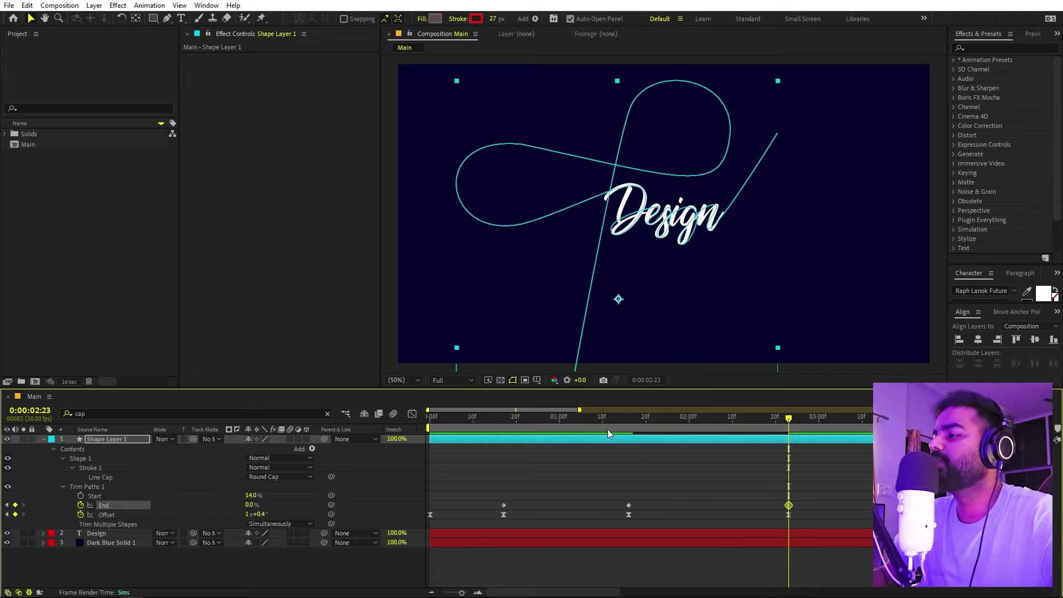
left_click_drag(788, 505, 727, 505)
key("Home")
key("space")
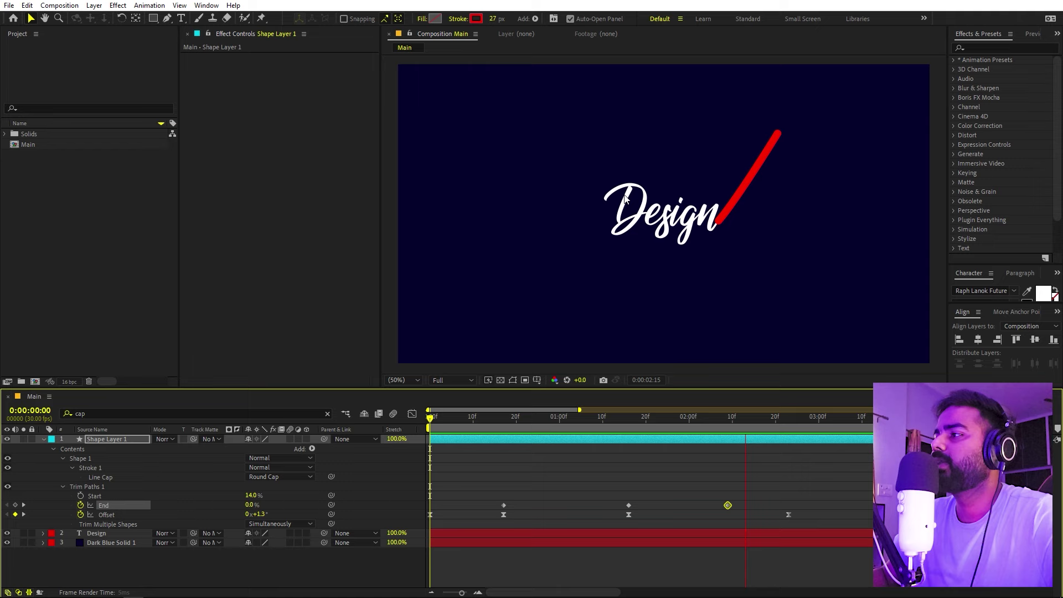
key("space")
- Add an End keyframe at 0:00:00:00 with an adjusted value and preview the animation
left_click_drag(593, 427, 424, 444)
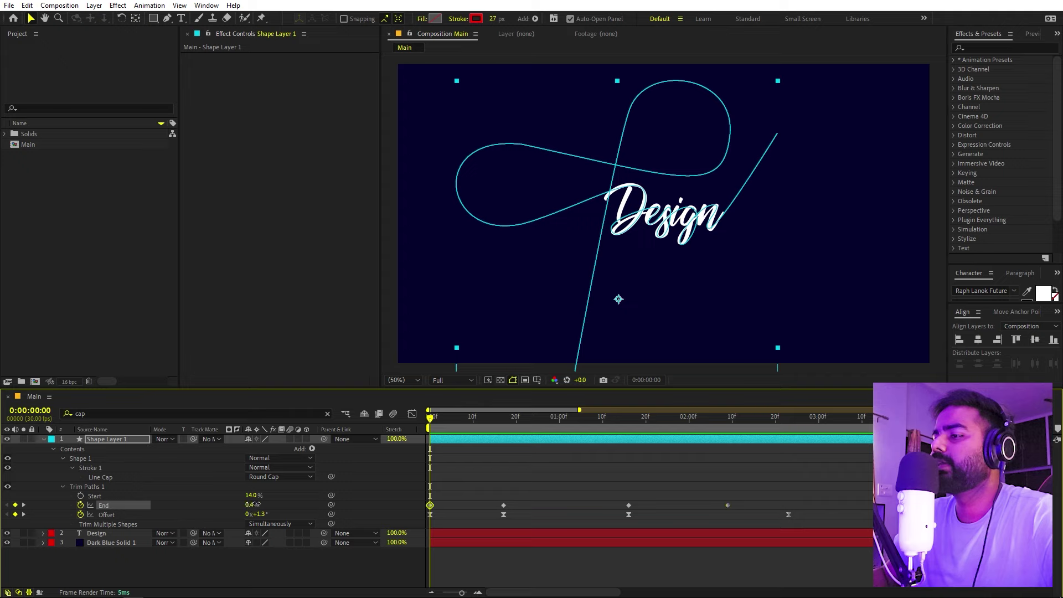
left_click_drag(256, 504, 271, 504)
key("space")
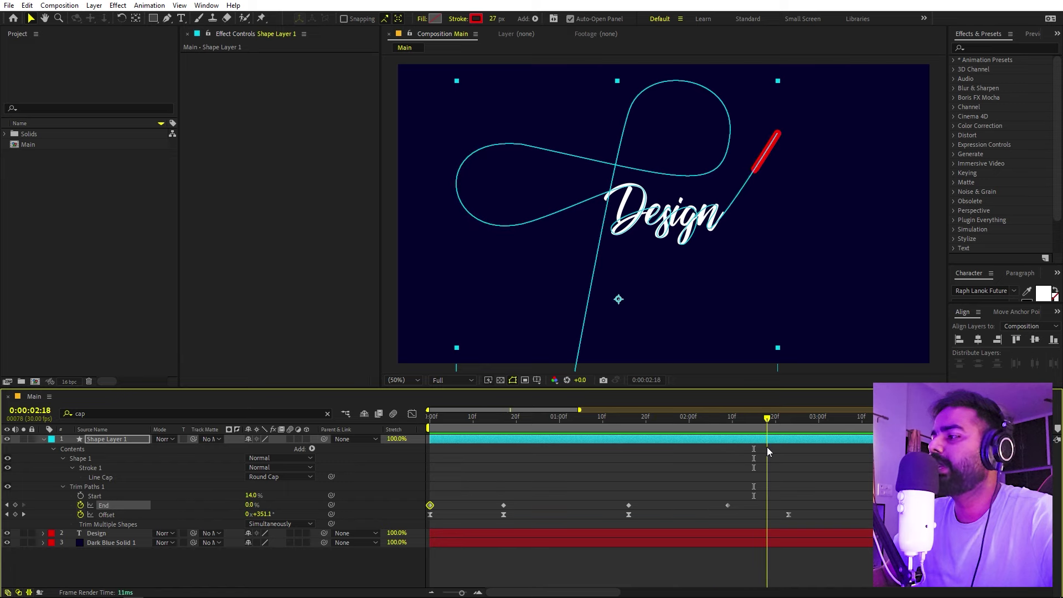
- Collapse the properties of Shape Layer 1 and set its stroke width to 50 px with the playhead at 0:00:01:00
left_click(43, 440)
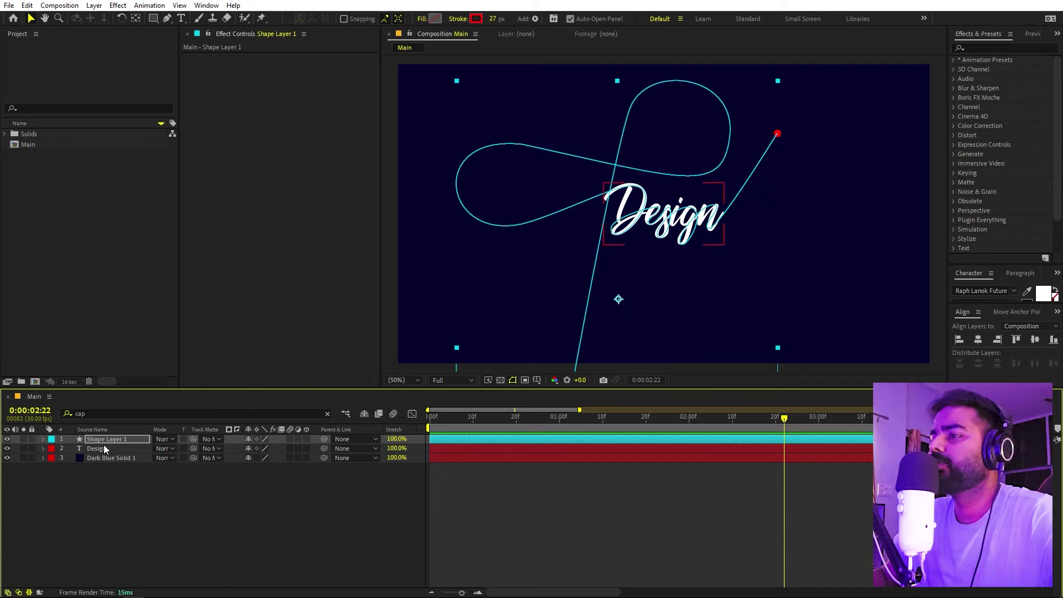
left_click(144, 439)
mouse_move(602, 425)
left_mouse_down()
mouse_move(585, 422)
mouse_move(672, 417)
mouse_move(562, 424)
left_mouse_up()
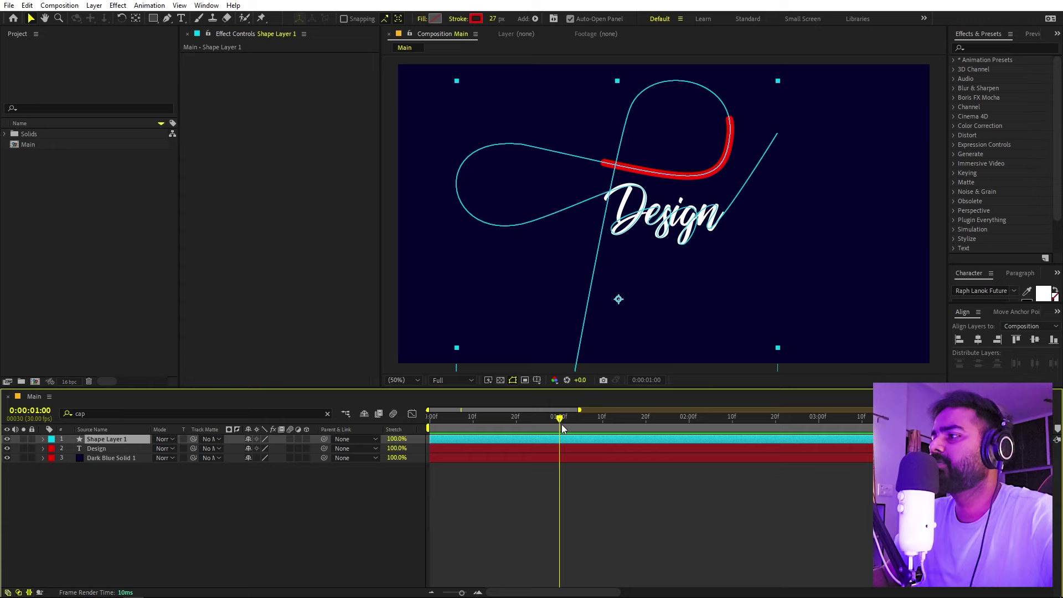
left_click(553, 501)
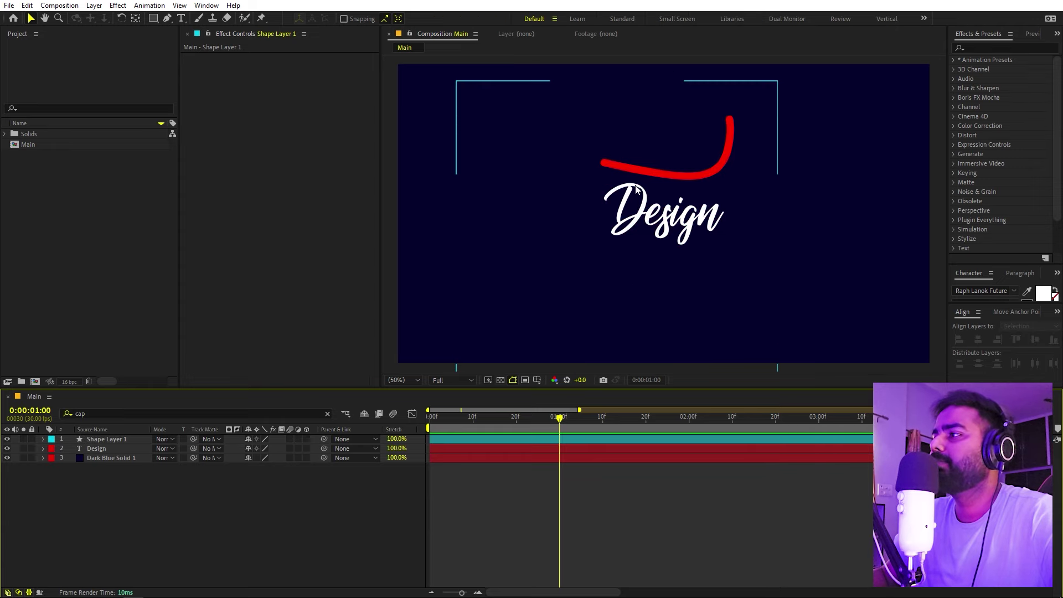
left_click(131, 439)
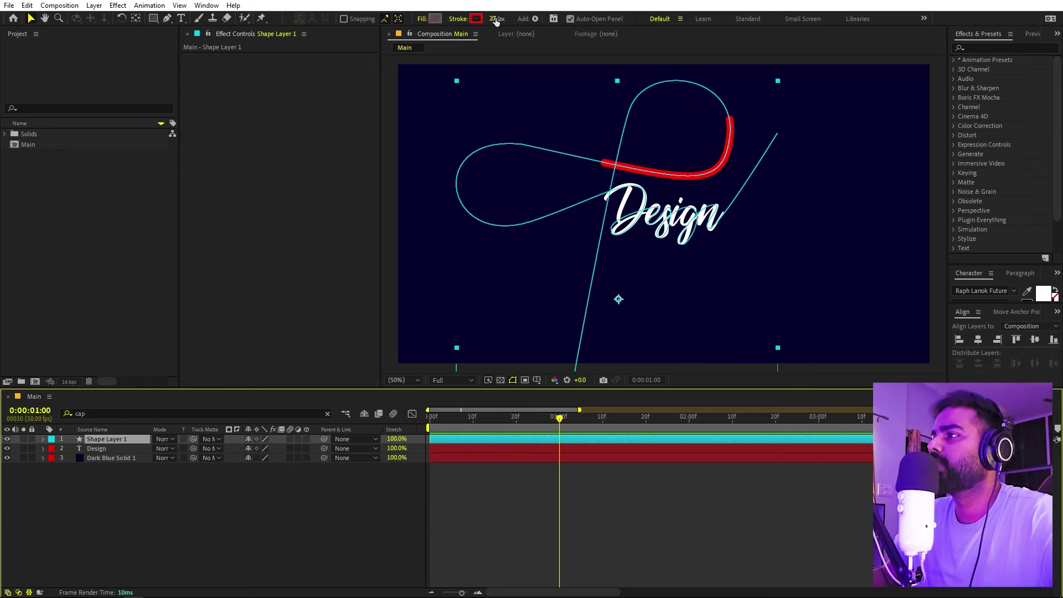
left_click_drag(496, 21, 512, 19)
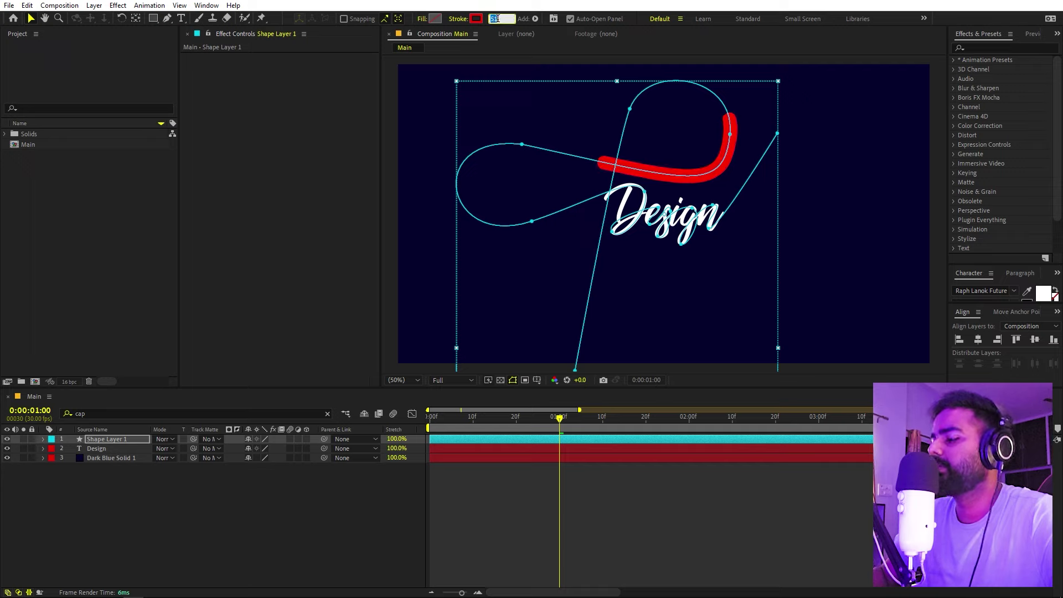
key("Return")
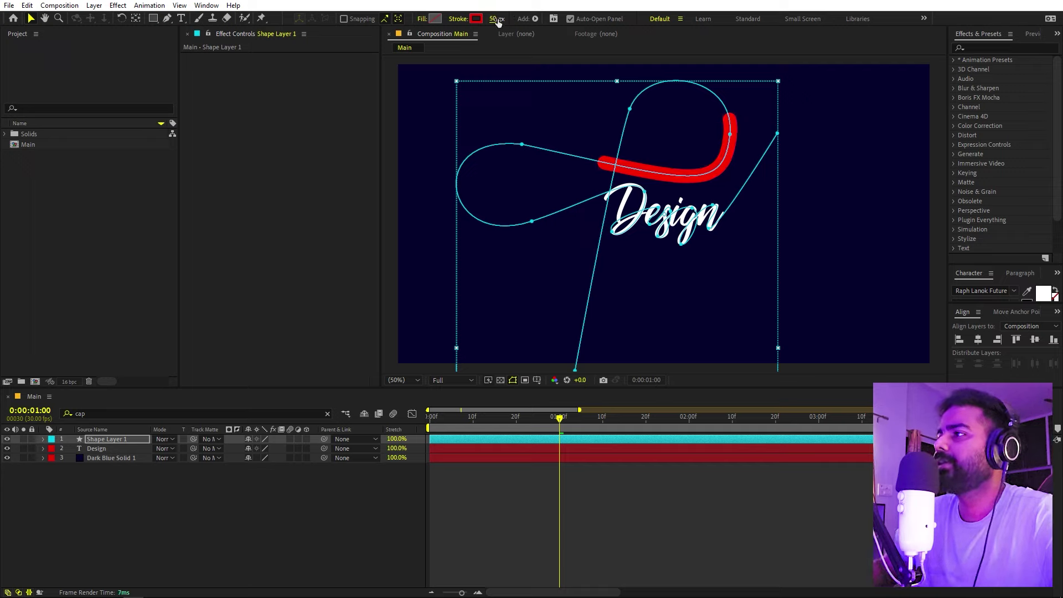
left_click(351, 503)
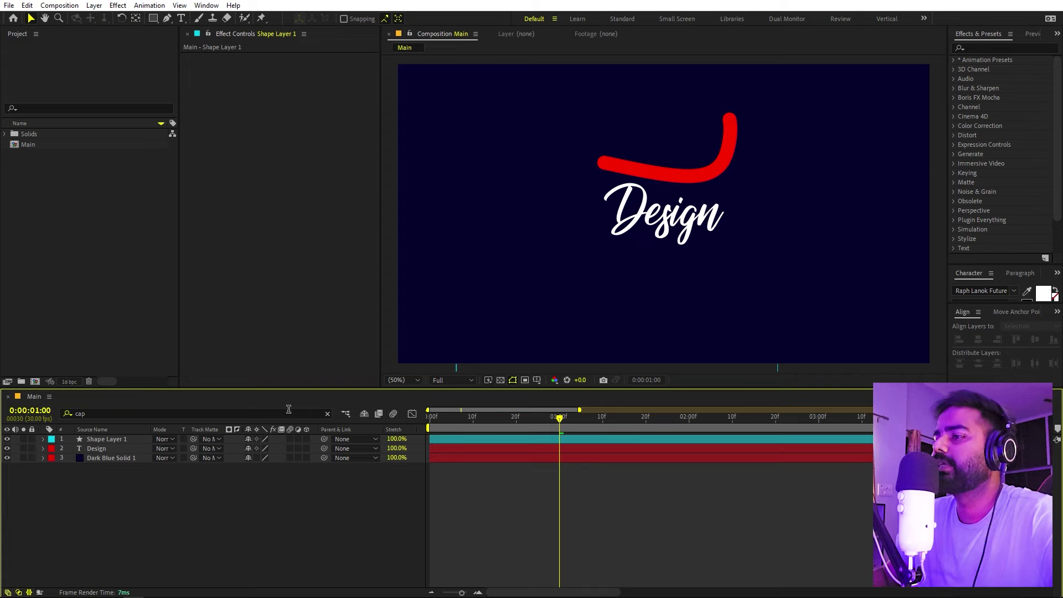
- Clear the timeline's property filter and add a Stroke layer style to Shape Layer 1
left_click(107, 439)
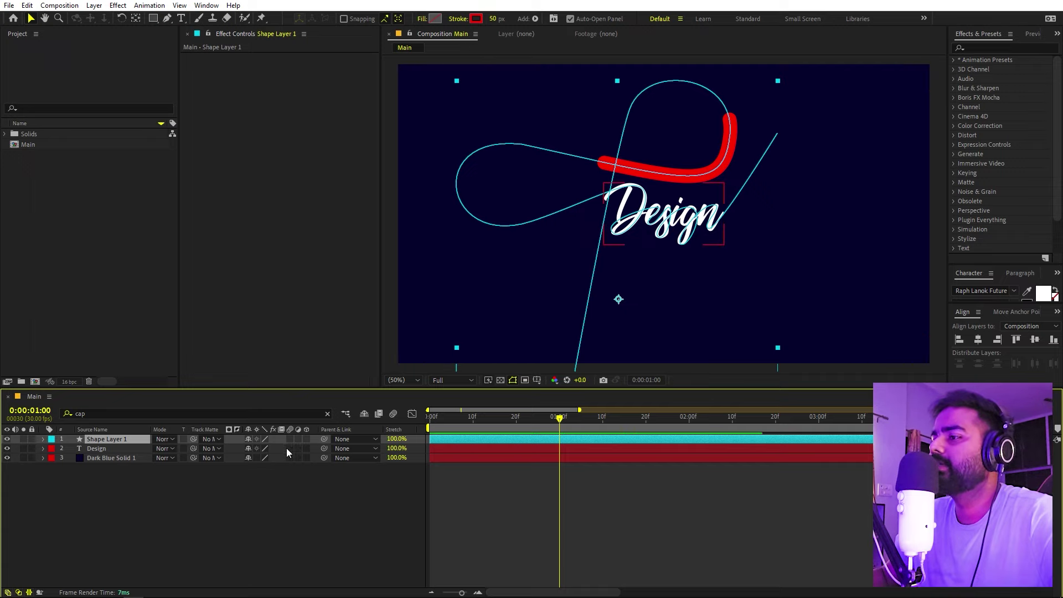
left_click(325, 415)
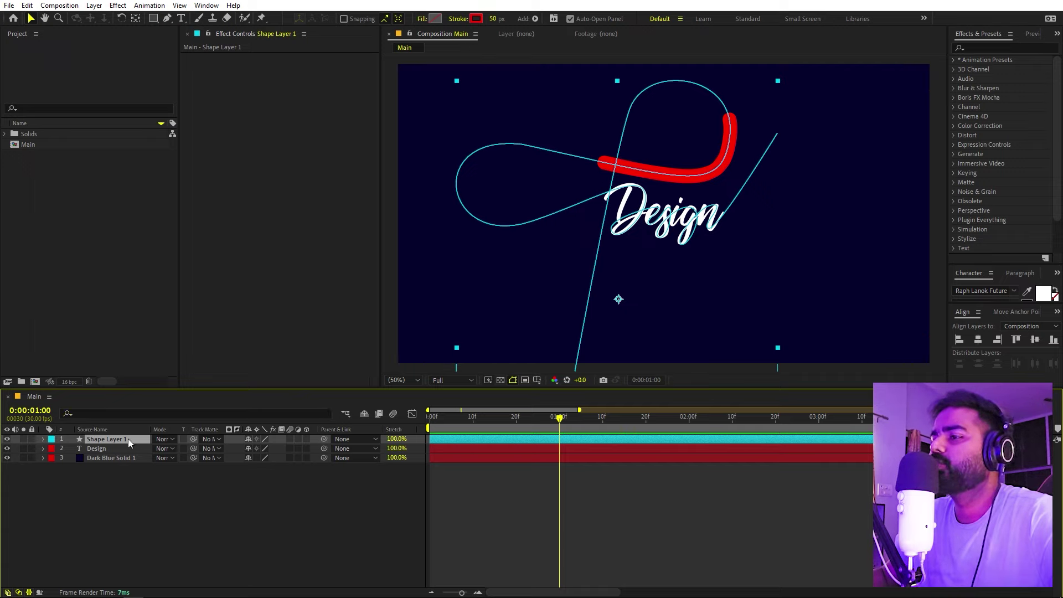
right_click(128, 438)
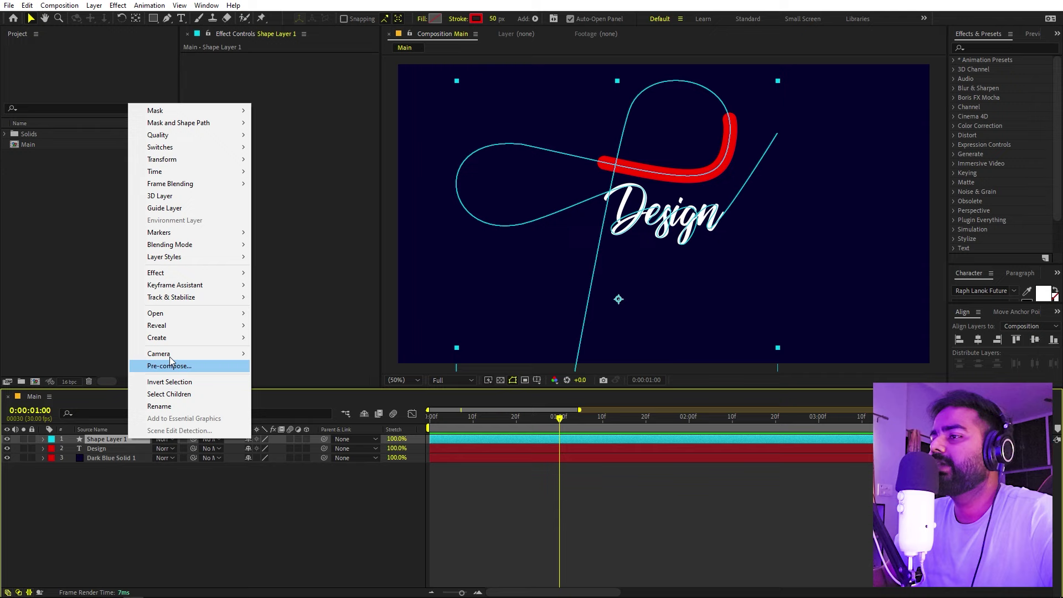
mouse_move(182, 338)
mouse_move(176, 258)
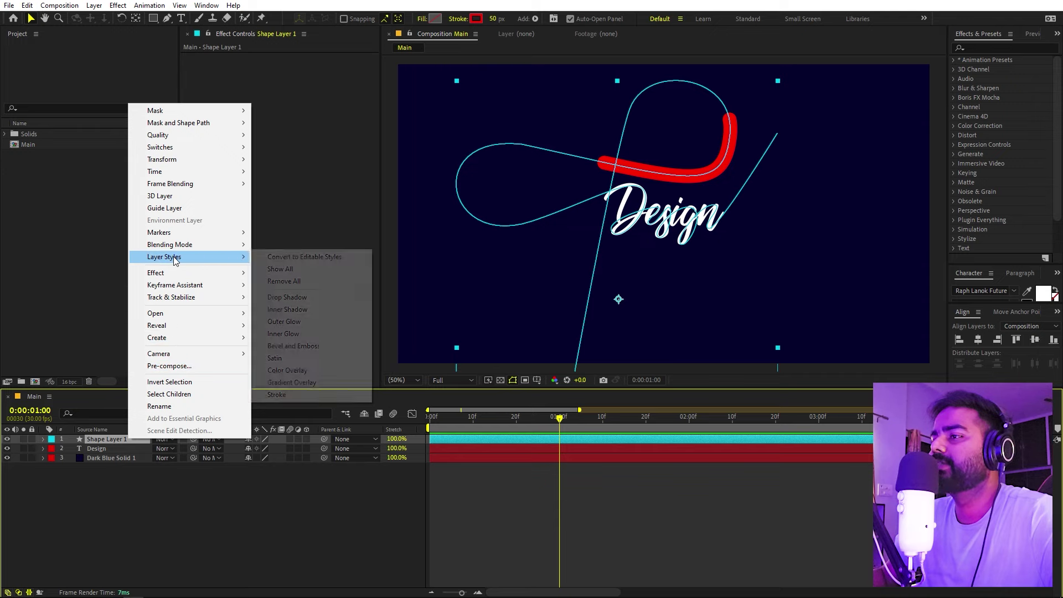
left_click(275, 396)
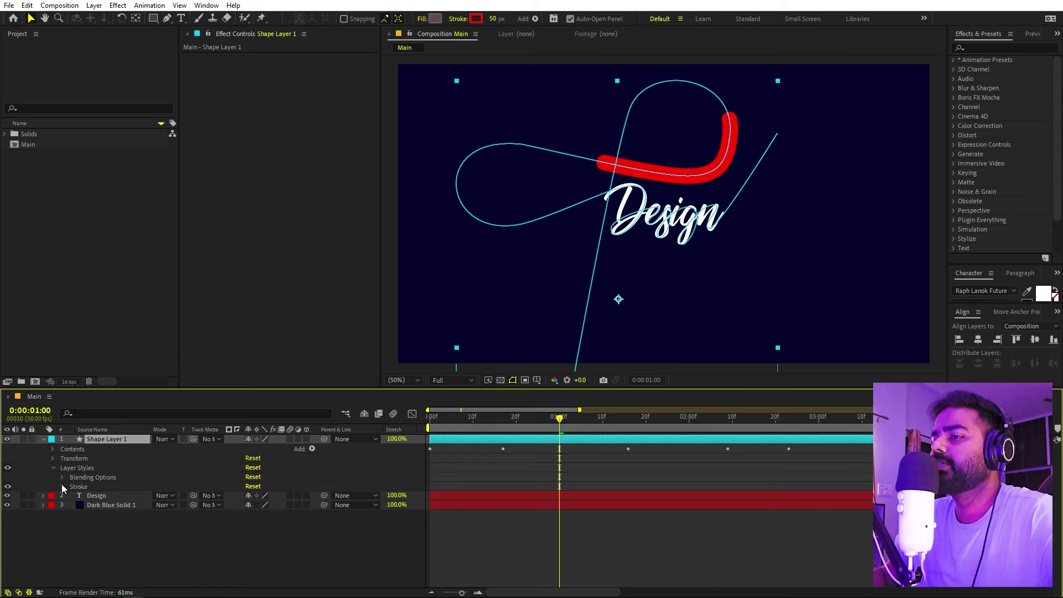
- Set the Stroke layer style's color to white and its size to 8.0
left_click(61, 485)
left_click(251, 504)
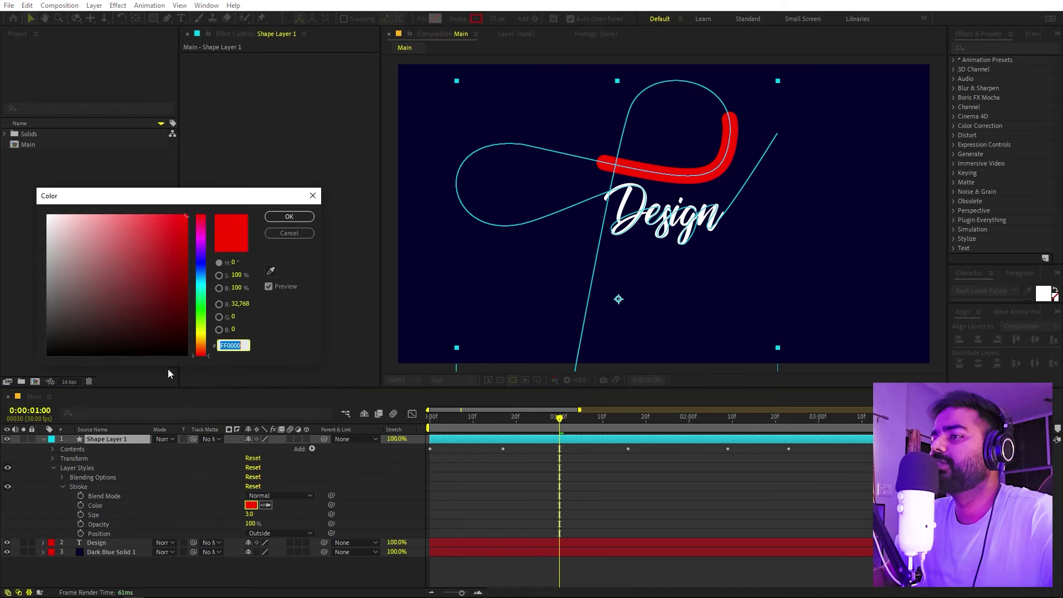
left_click_drag(95, 276, 47, 215)
left_click(289, 216)
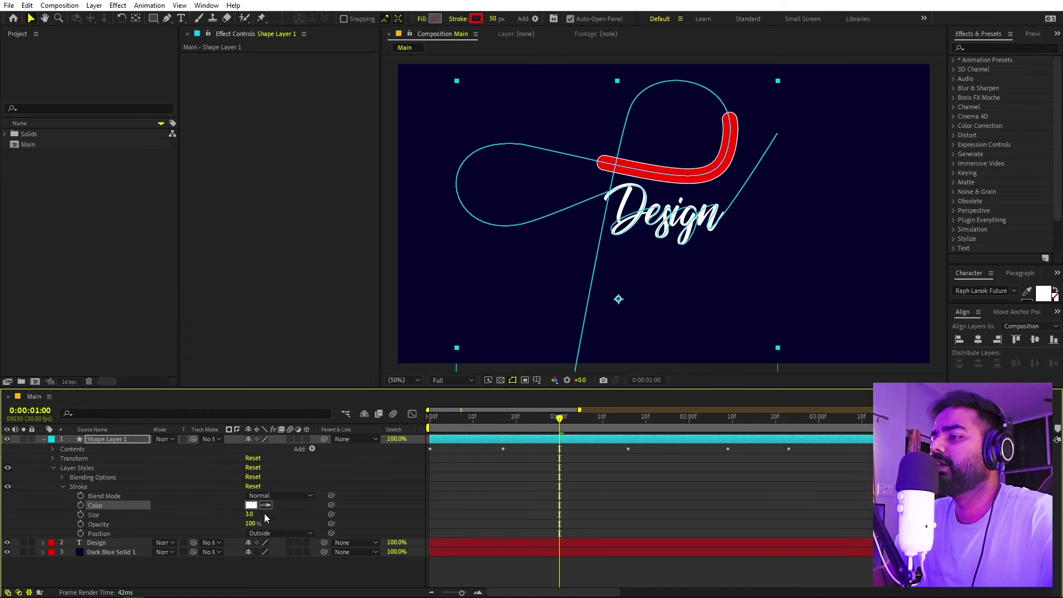
mouse_move(250, 515)
left_mouse_down()
mouse_move(295, 518)
mouse_move(281, 519)
left_mouse_up()
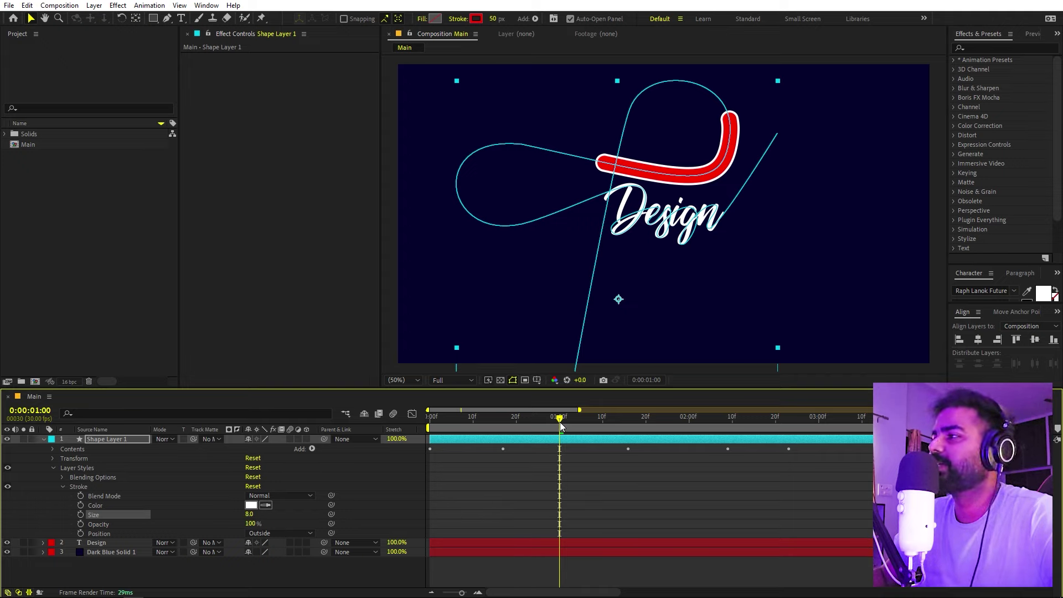
- Change Shape Layer 1's stroke color to the composition's dark blue background color, 06042D, by sampling it with the eyedropper
mouse_move(560, 425)
left_mouse_down()
mouse_move(552, 425)
mouse_move(591, 425)
mouse_move(543, 425)
mouse_move(555, 425)
left_mouse_up()
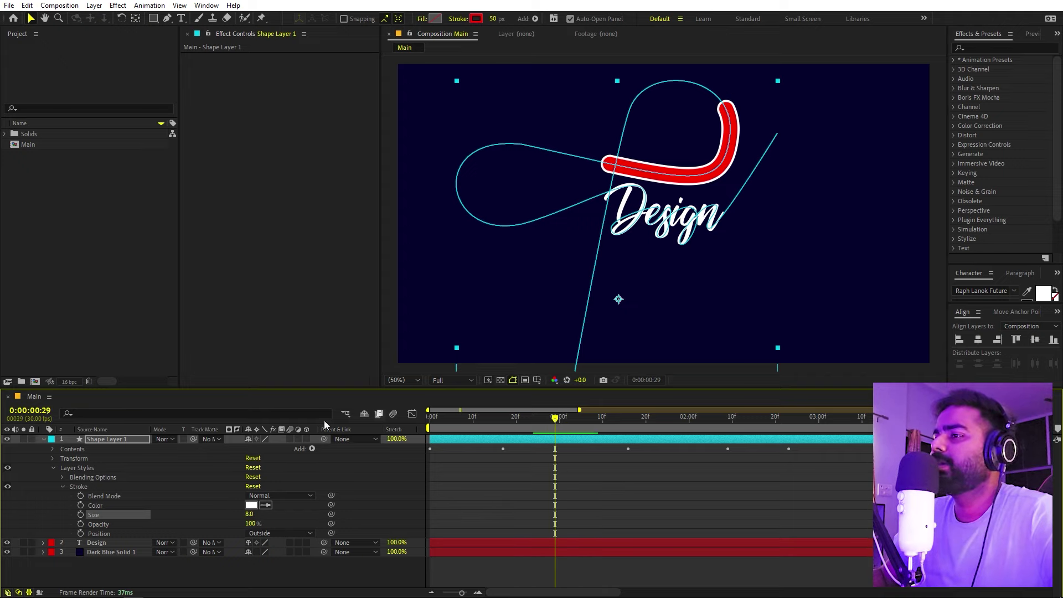
left_click(106, 440)
left_click(476, 18)
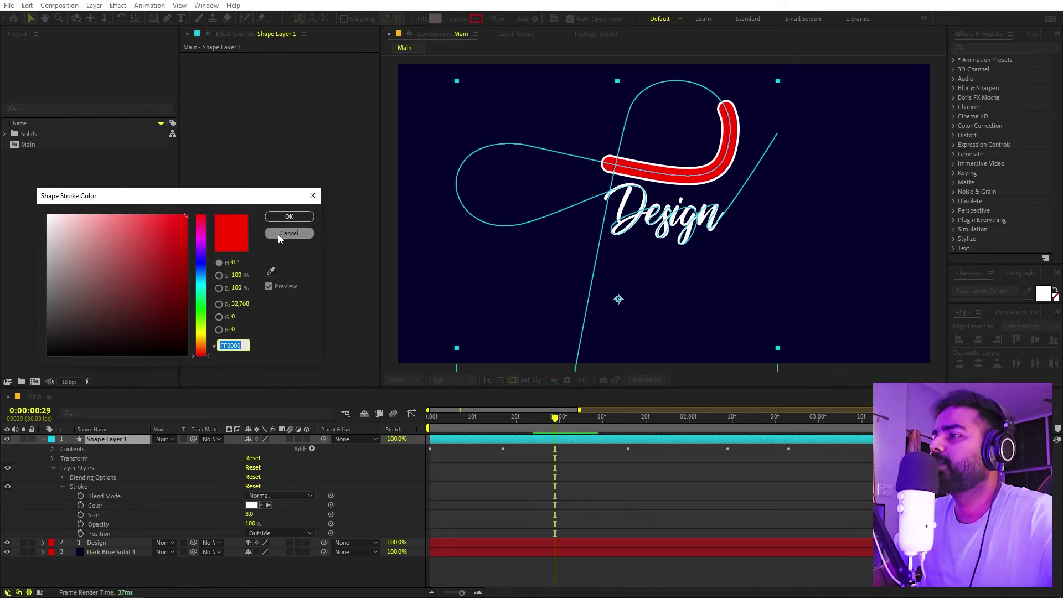
left_click(271, 270)
left_click(556, 118)
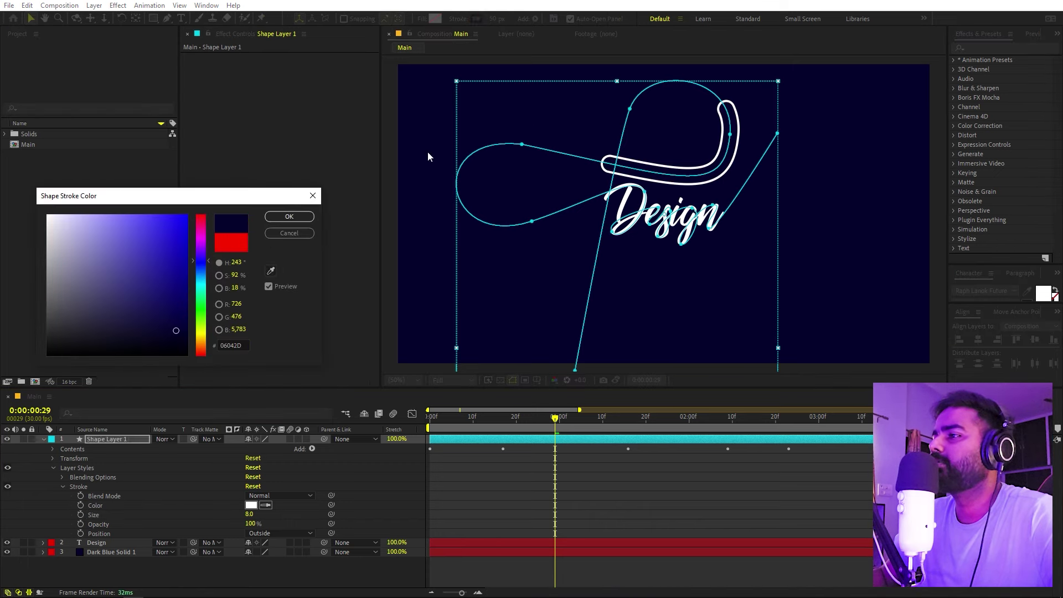
left_click(289, 216)
left_click(646, 505)
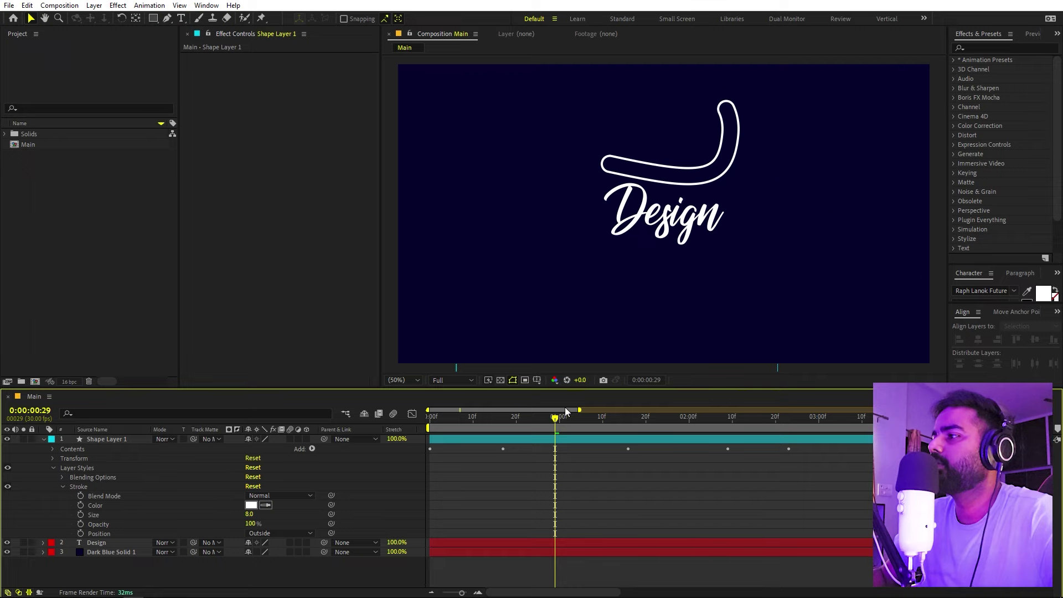
- Preview the outlined stroke animation from the start and scrub through it, leaving the playhead at 0:00:01:28
left_click_drag(561, 421, 277, 436)
key("space")
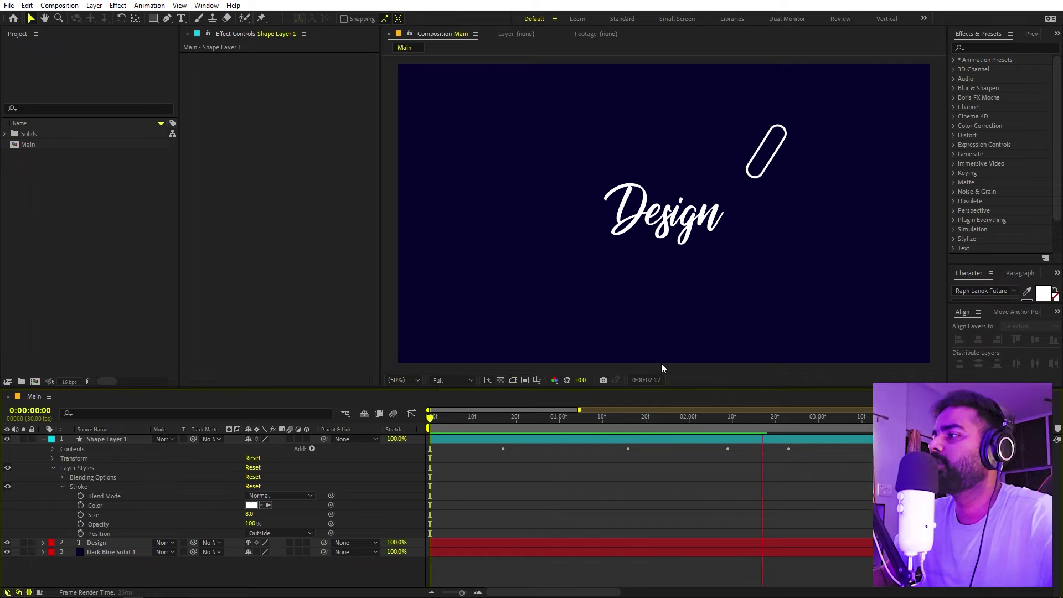
key("space")
left_click_drag(663, 419, 526, 431)
mouse_move(513, 425)
left_mouse_down()
mouse_move(567, 437)
mouse_move(647, 434)
mouse_move(659, 417)
mouse_move(742, 418)
mouse_move(681, 418)
left_mouse_up()
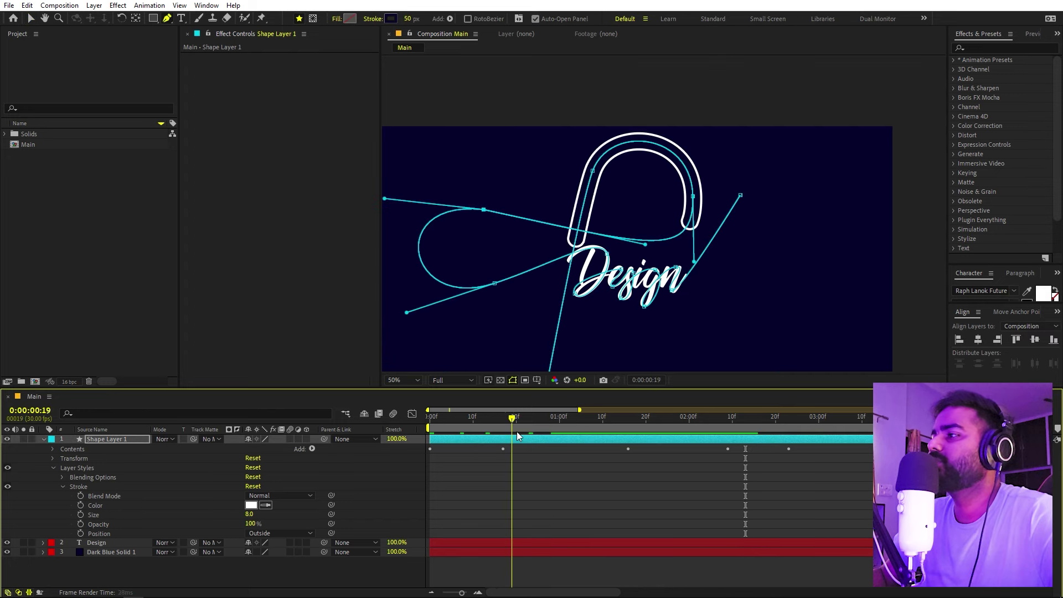
- Collapse Shape Layer 1's properties and set the Design text's fill color to yellow, FFC600
left_click(44, 439)
left_click(587, 517)
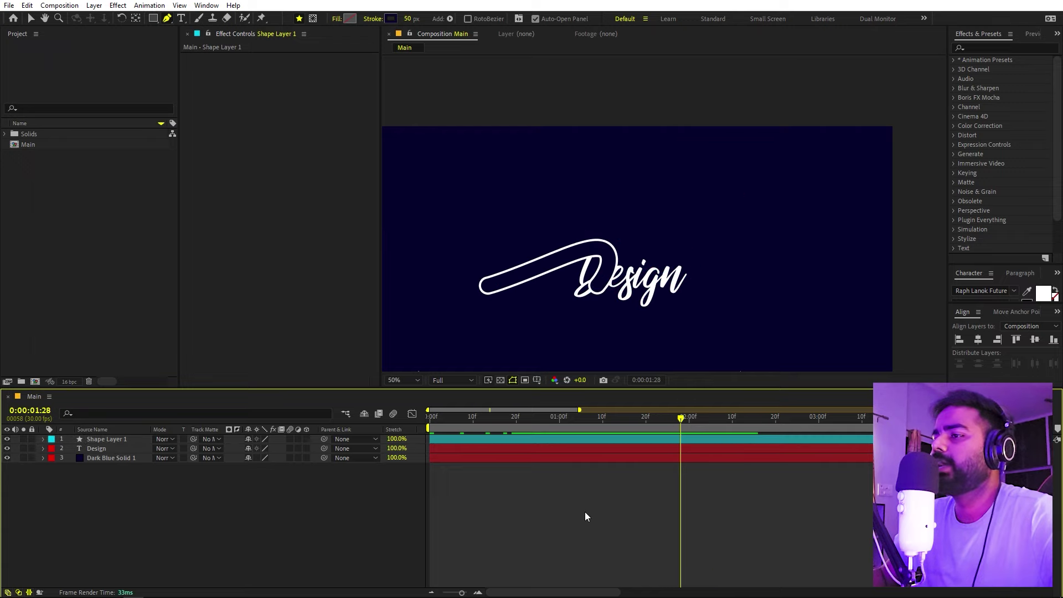
left_click(94, 449)
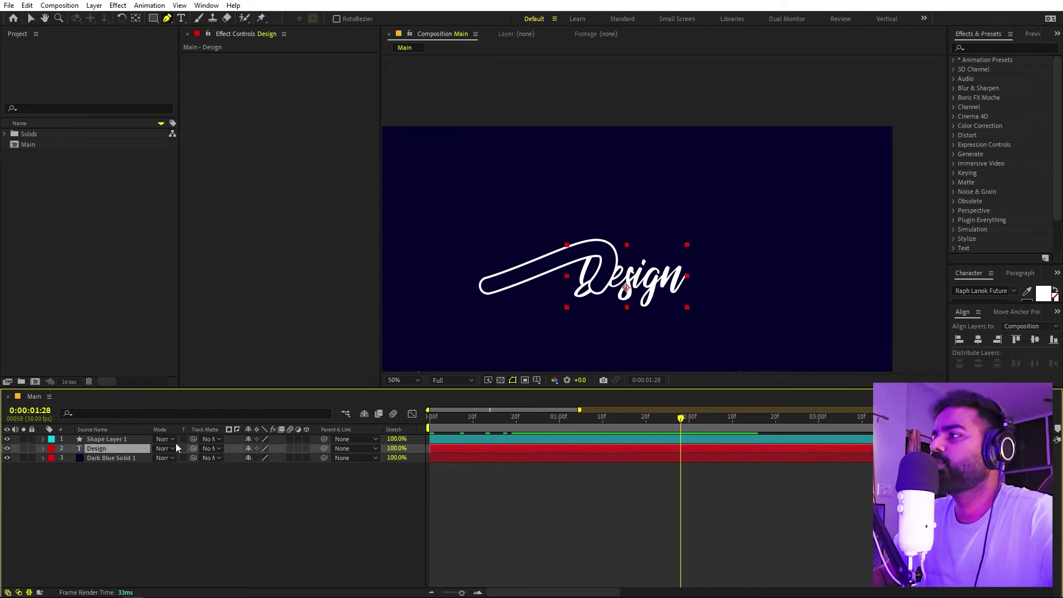
left_click(999, 47)
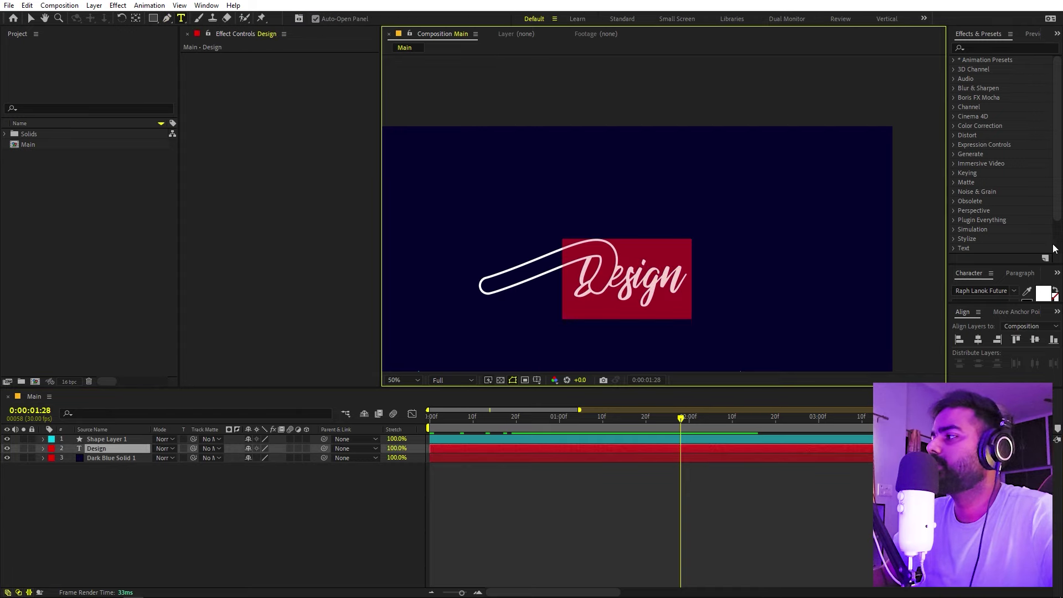
left_click(1040, 297)
left_click(200, 334)
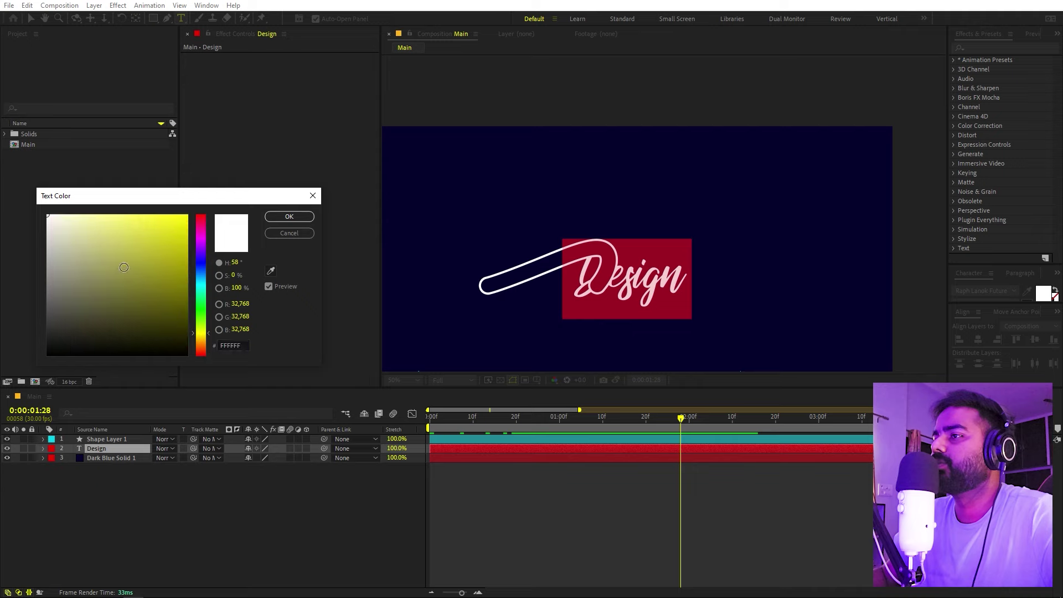
left_click(187, 215)
left_click(200, 338)
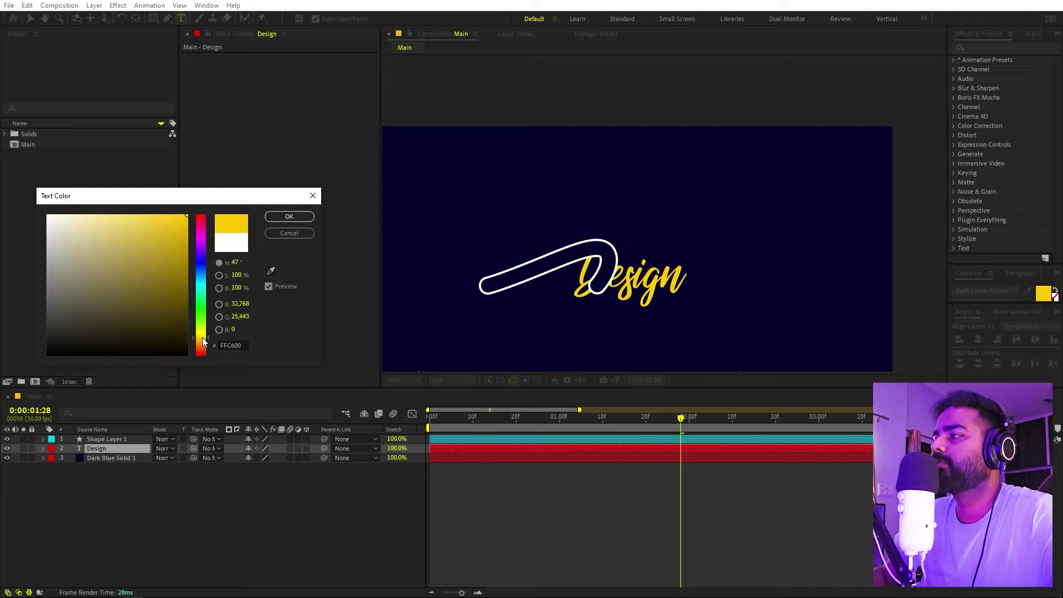
left_click(288, 217)
left_click(605, 507)
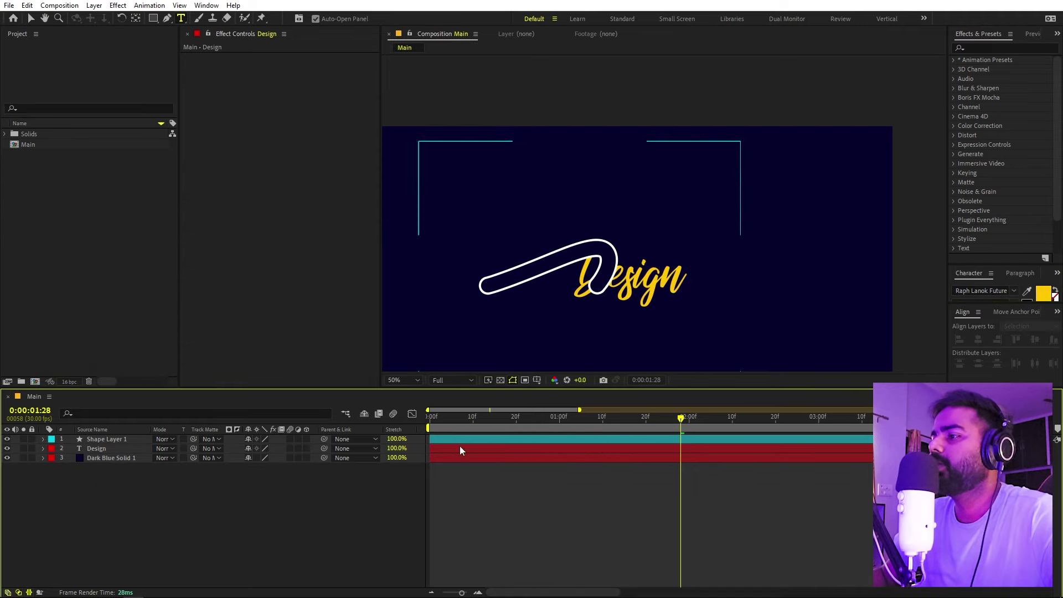
- Draw a narrow four-point mask on the Design layer with the Pen tool, just left of the letter D
left_click(96, 448)
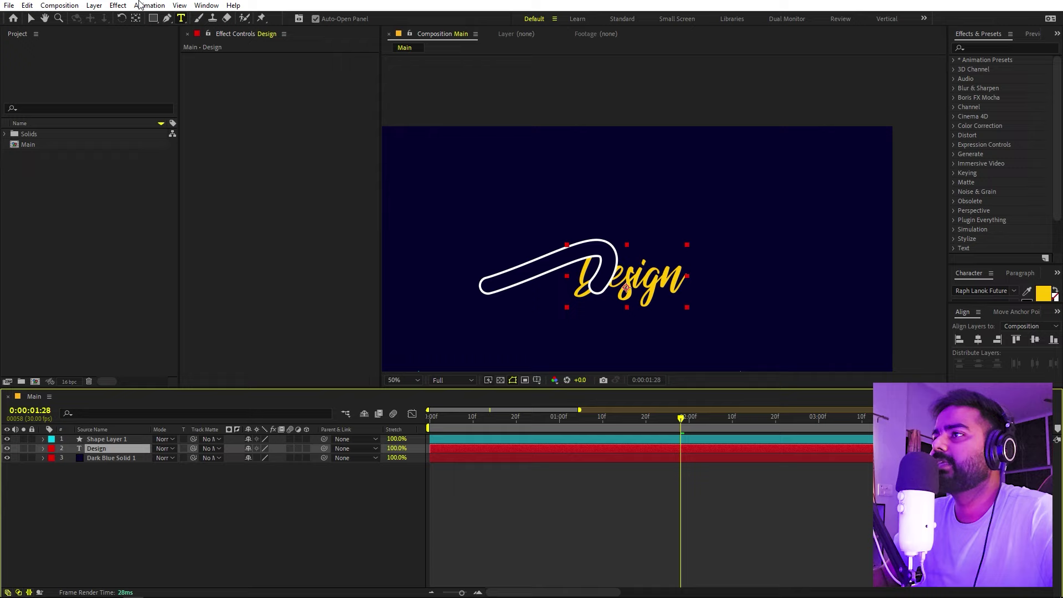
left_click(166, 20)
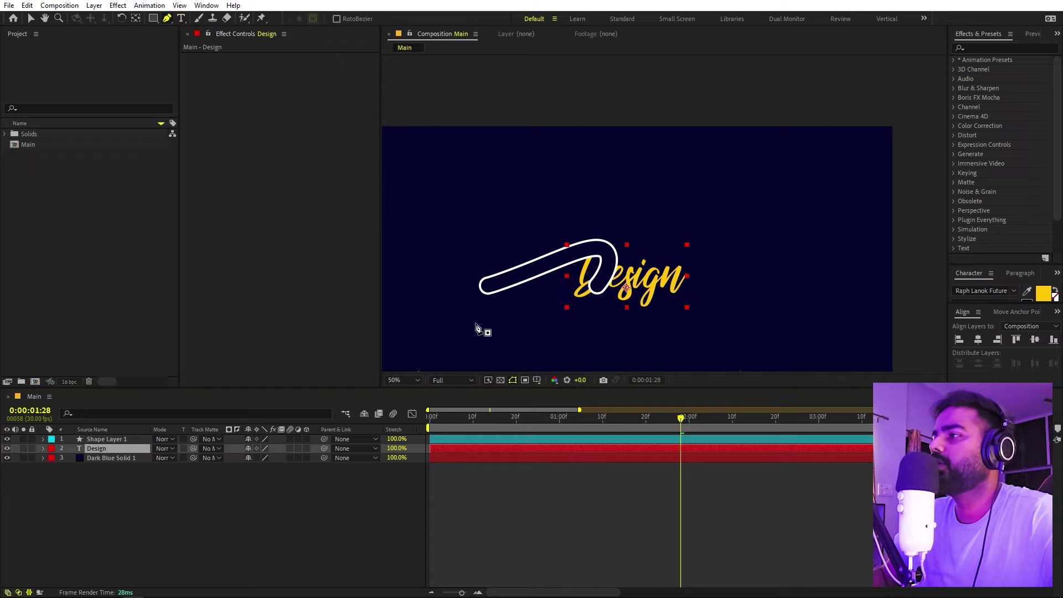
left_click(535, 239)
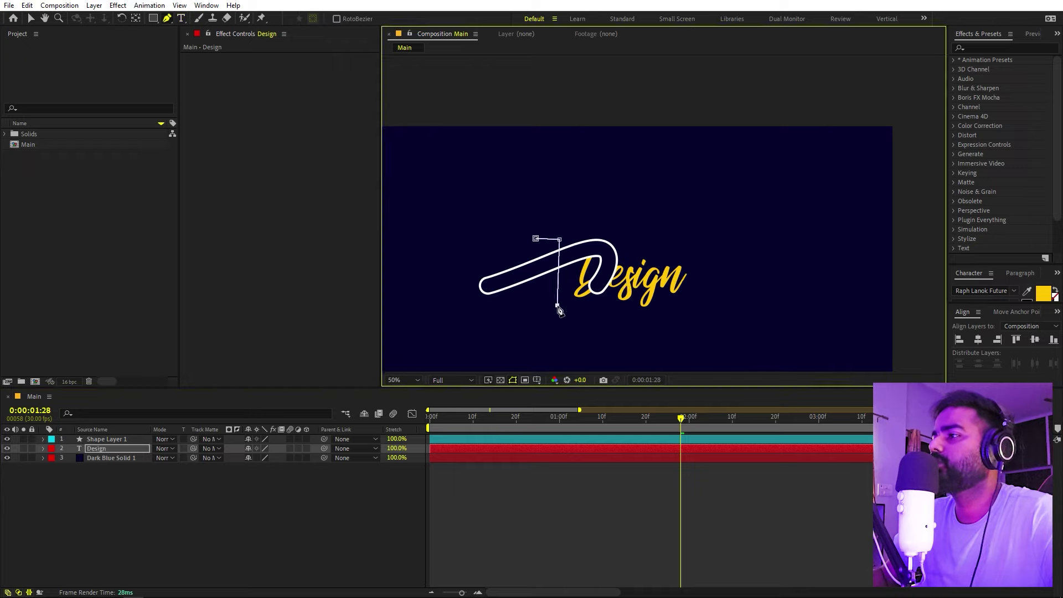
left_click(536, 247)
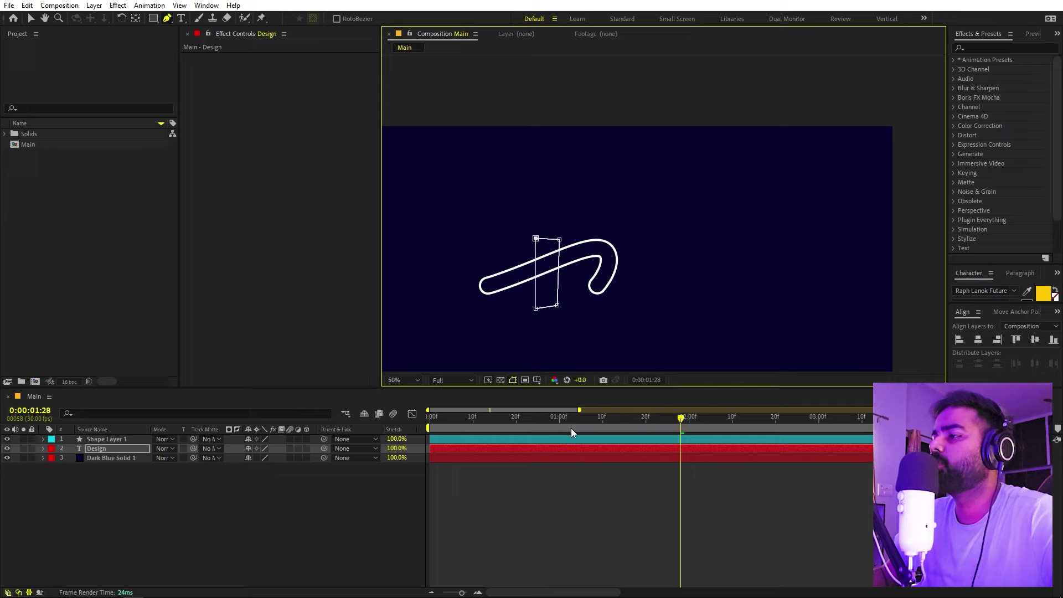
- Reveal the Design layer's mask properties and add a Mask Path keyframe at 0:00:00:00
key("Home")
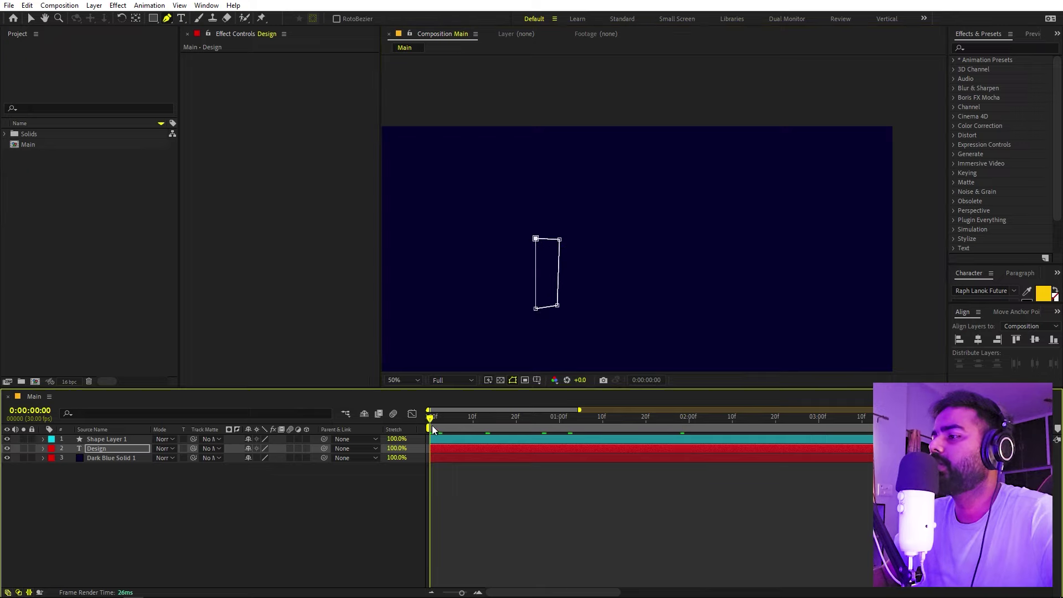
left_click(87, 447)
key("m")
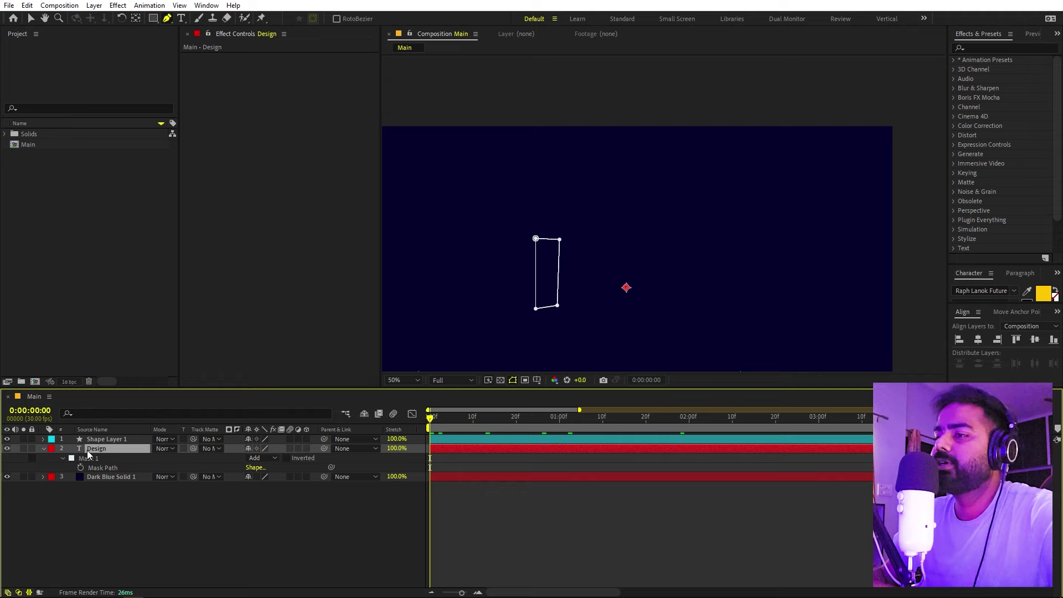
left_click(81, 468)
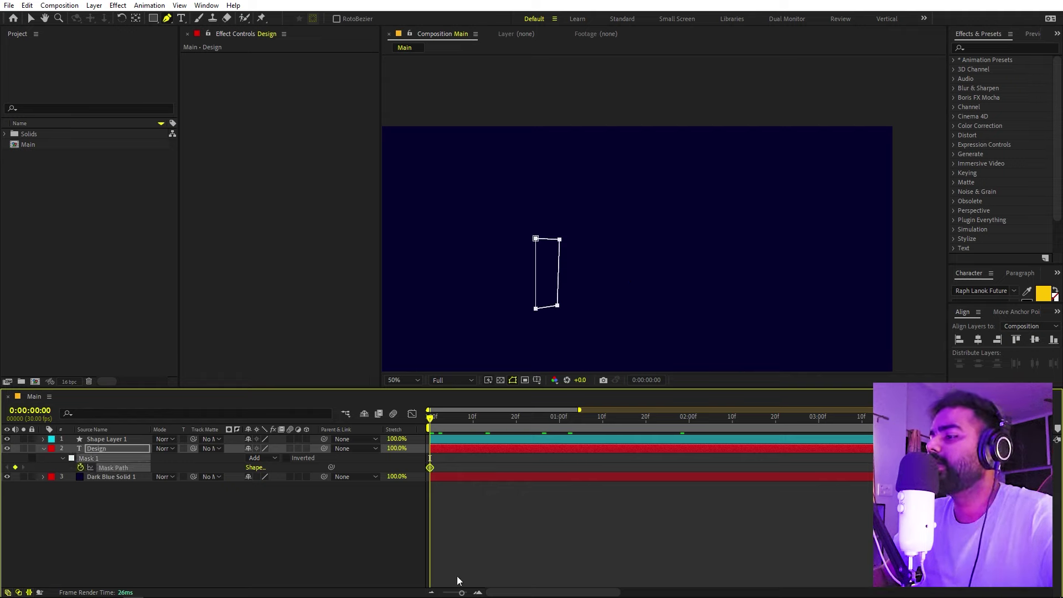
- Reveal Shape Layer 1's keyframes and move the Design layer's Mask Path keyframe to 0:00:01:27, where the stroke reaches the word
left_click(480, 440)
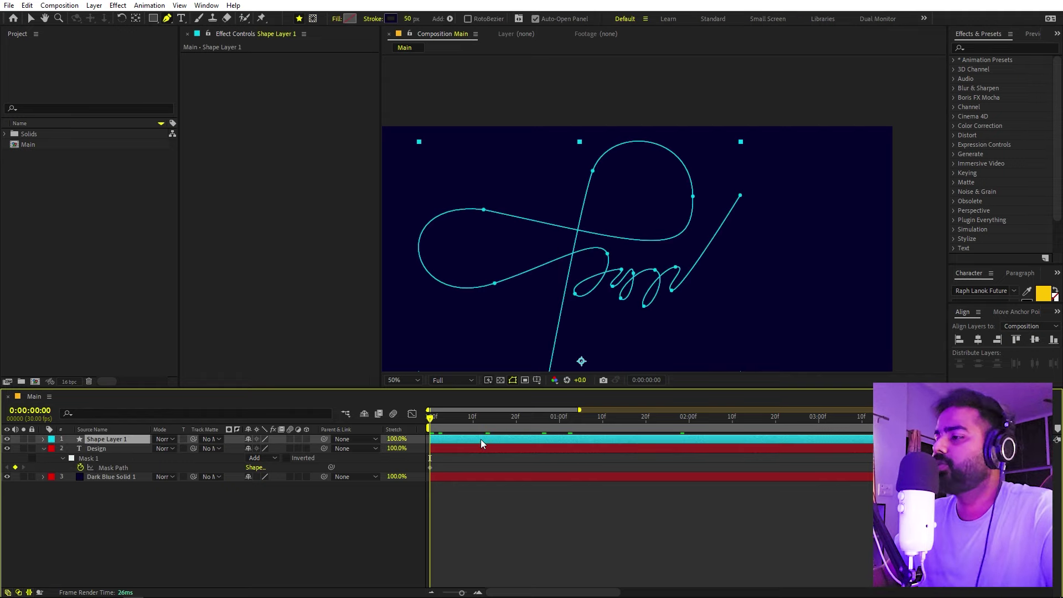
key("u")
left_click_drag(459, 428, 675, 450)
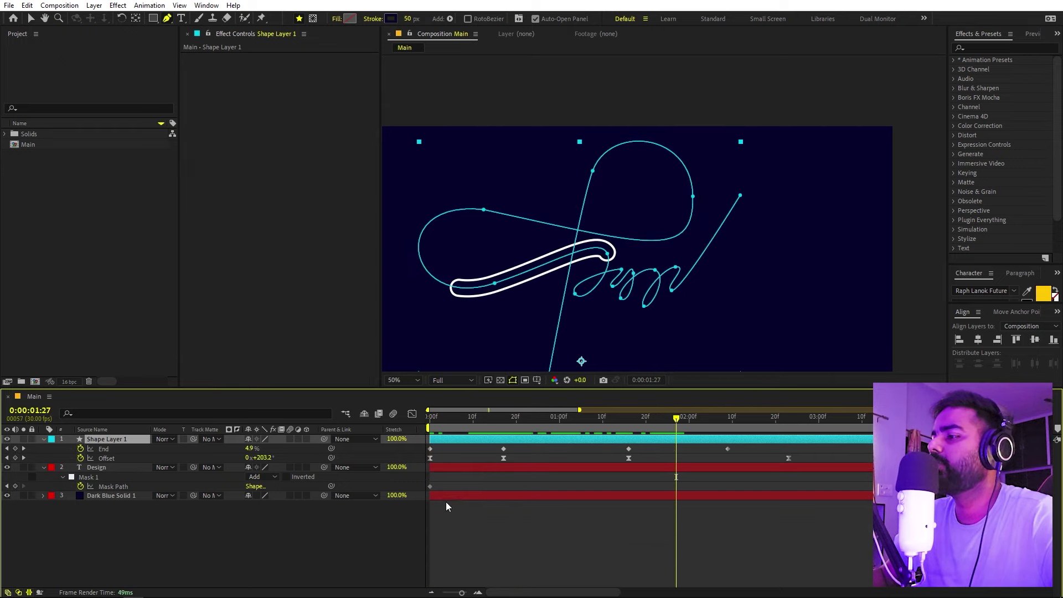
left_click_drag(431, 487, 674, 498)
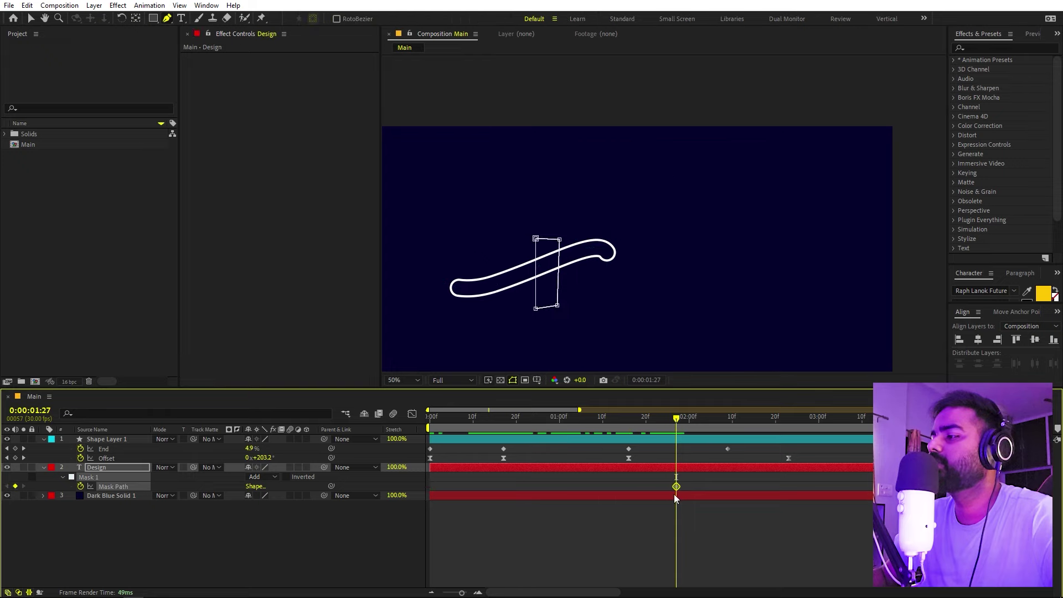
- Keyframe the mask's right edge following the stroke, moving it across the D at 0:00:02:02 and to the letter g at 0:00:02:06
left_click_drag(677, 430, 698, 428)
left_click(560, 240)
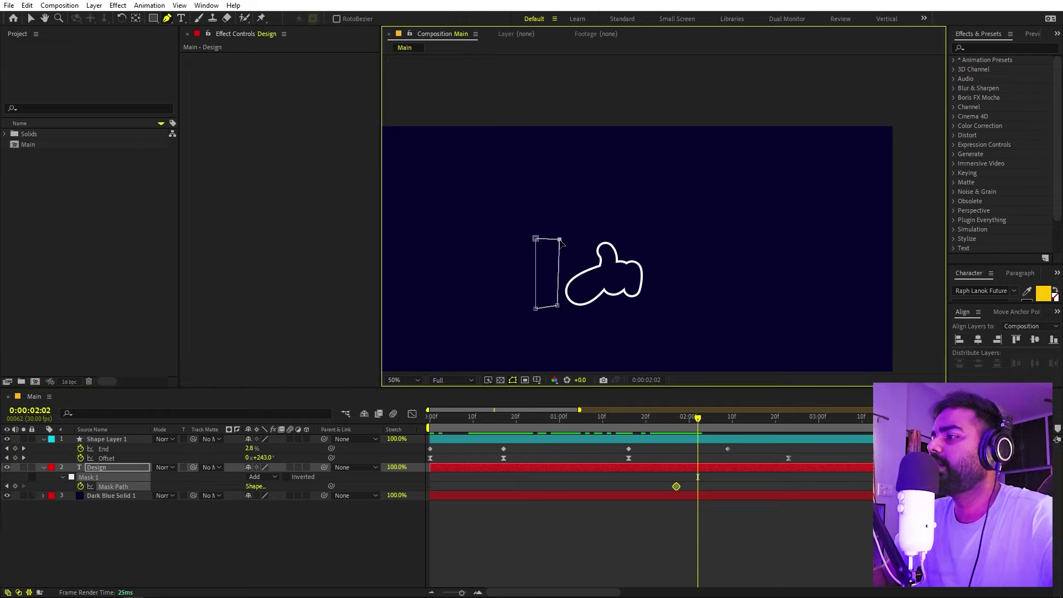
left_click(557, 306, "shift")
left_click_drag(558, 306, 594, 306)
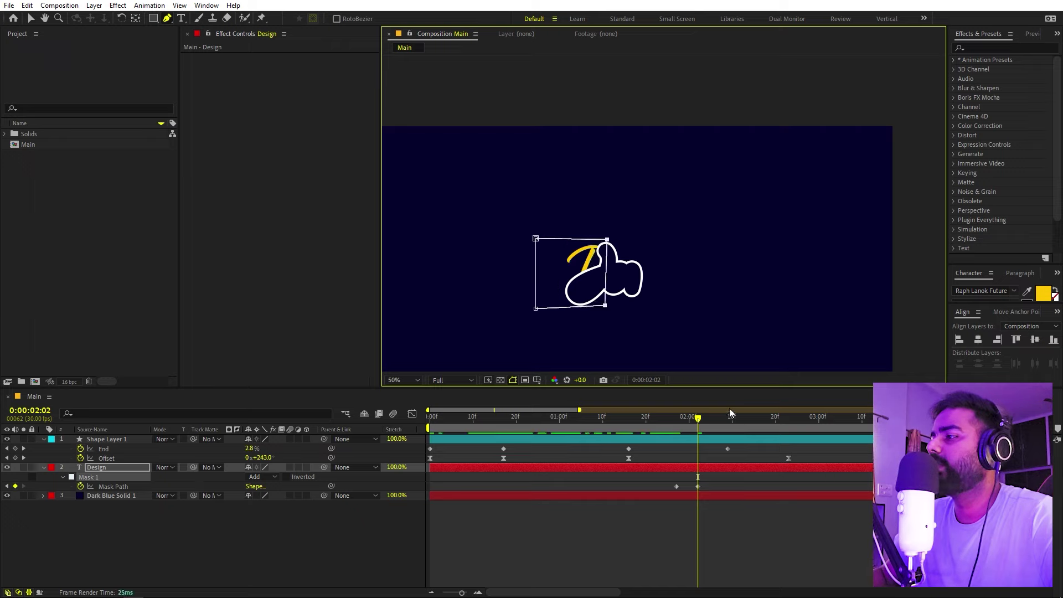
left_click(714, 423)
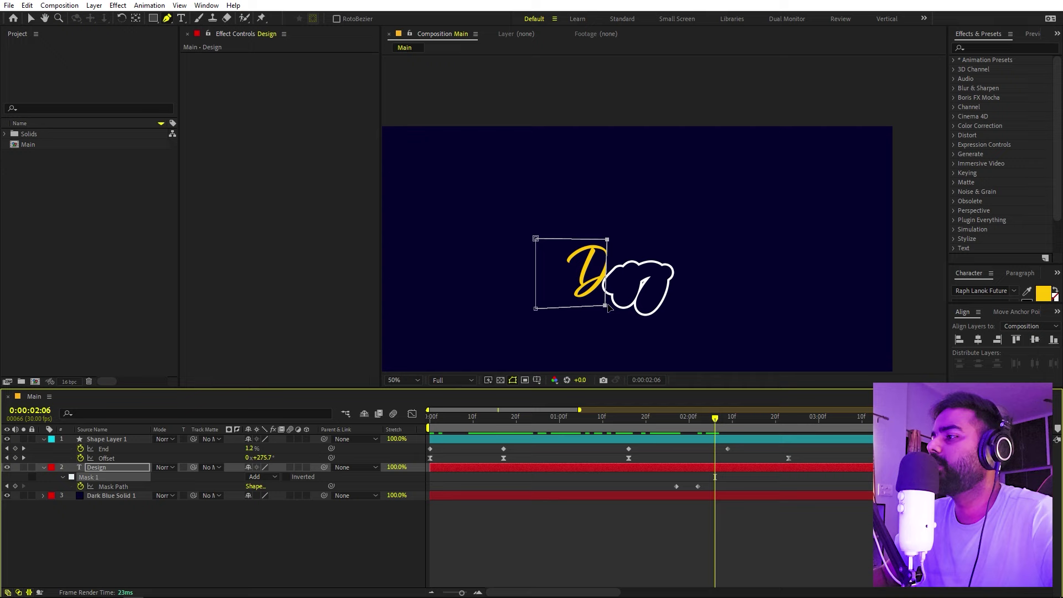
left_click_drag(605, 306, 640, 308)
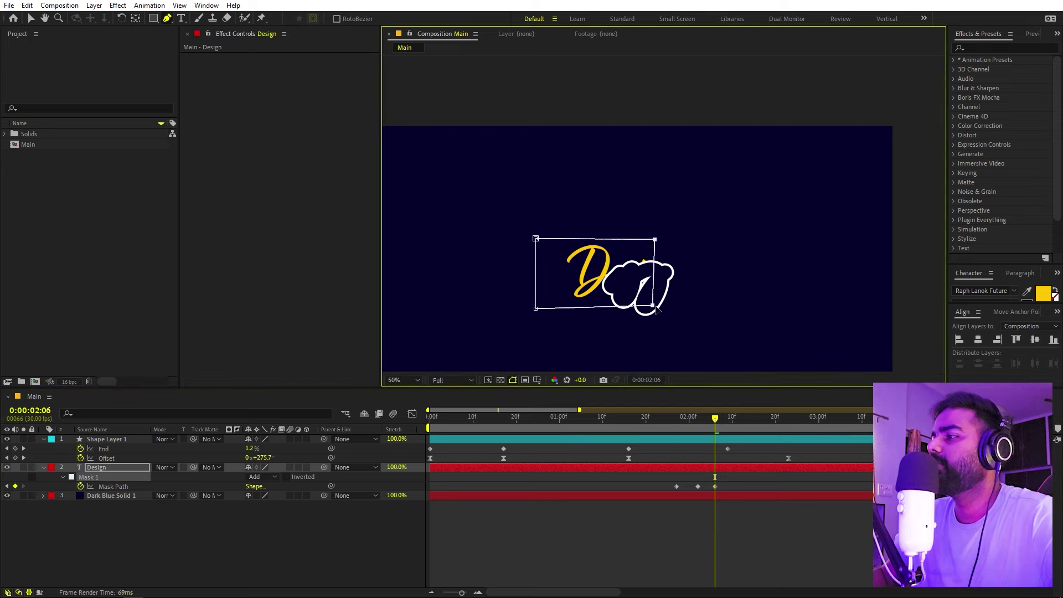
- Keyframe the mask's right edge further until it passes the final n at 0:00:02:14, and nudge that edge slightly down
left_click(728, 422)
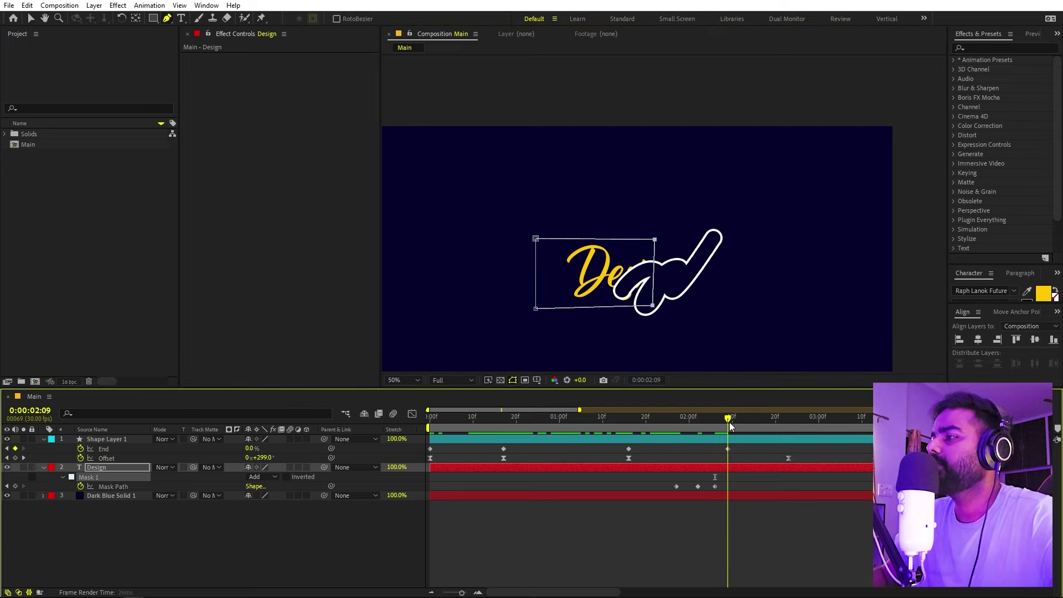
left_click_drag(729, 424, 732, 422)
left_click_drag(652, 306, 681, 305)
left_click_drag(743, 423, 750, 422)
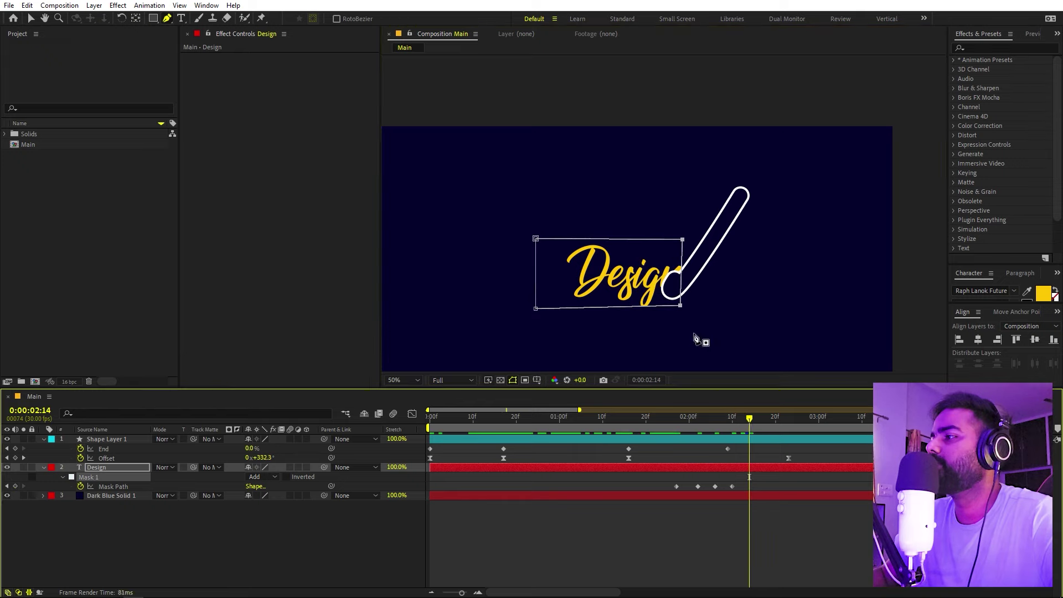
left_click_drag(681, 305, 705, 305)
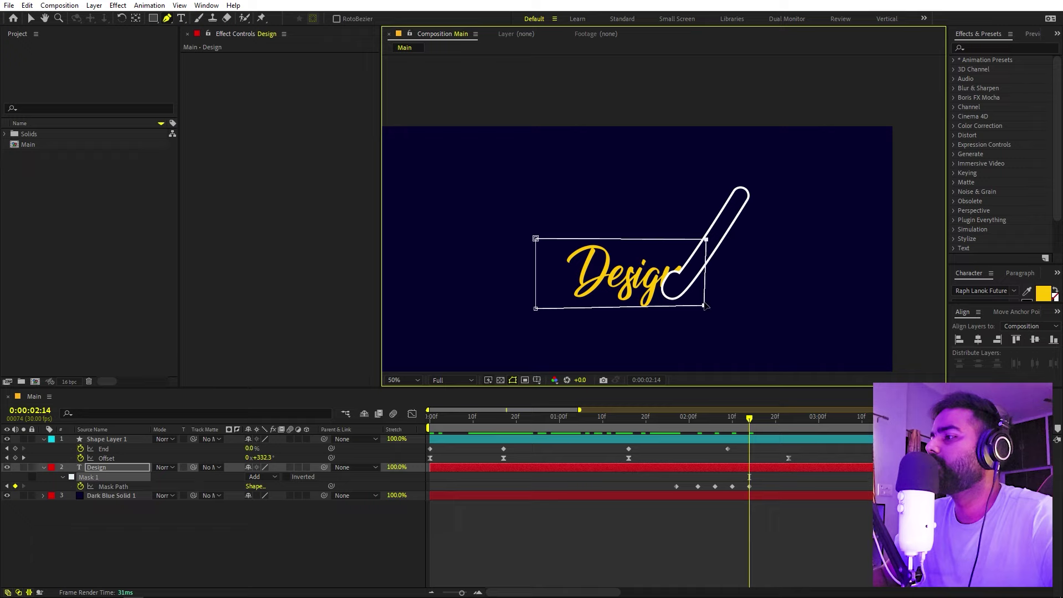
key("v")
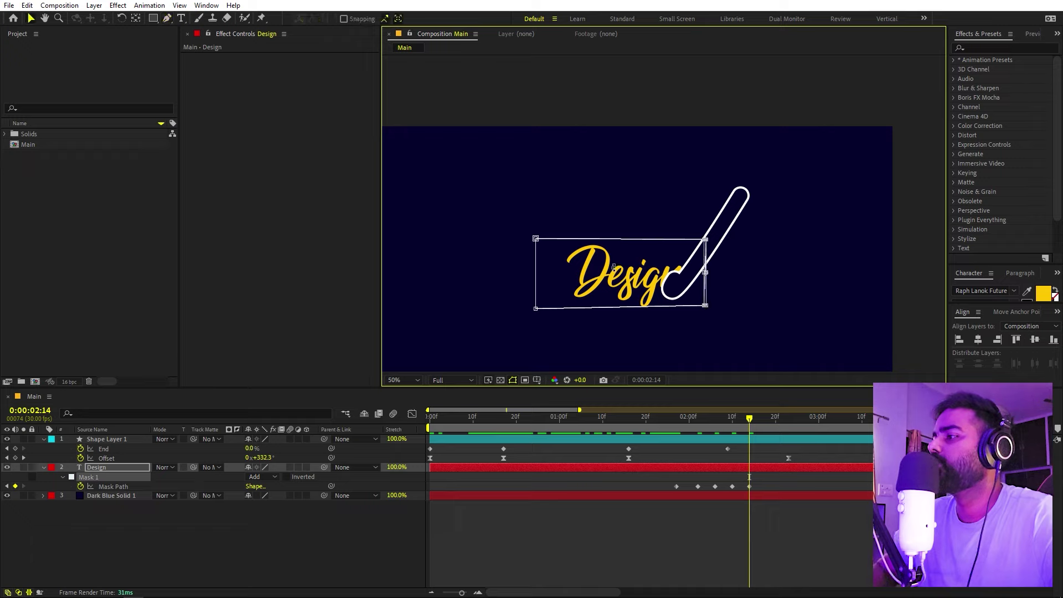
key("shift+Down")
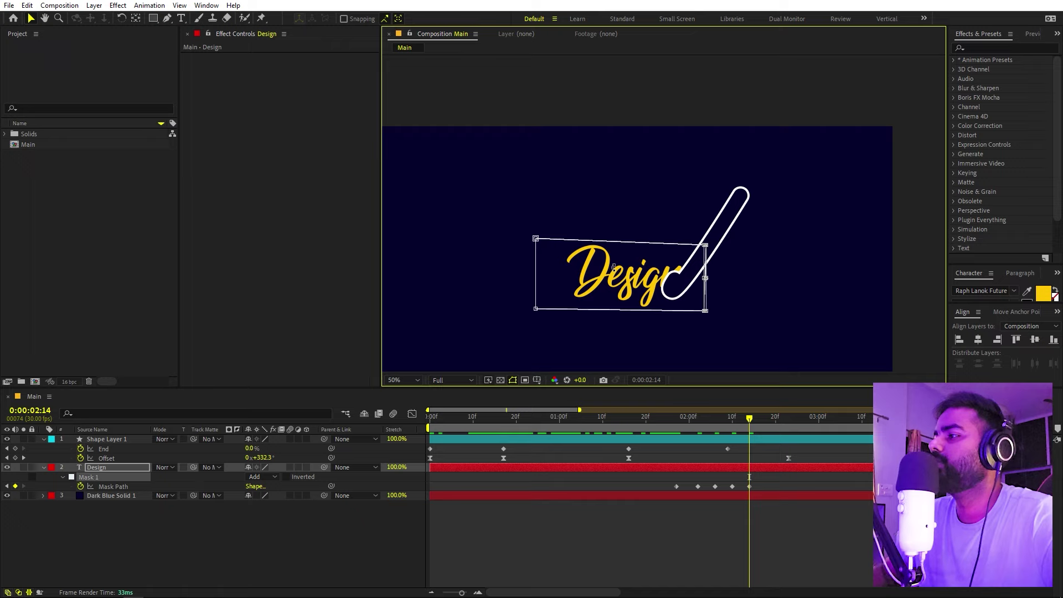
left_click(688, 537)
- Scrub through the text reveal, preview the whole animation from the start, and park the playhead at 0:00:03:00
left_click_drag(671, 421, 770, 423)
key("Home")
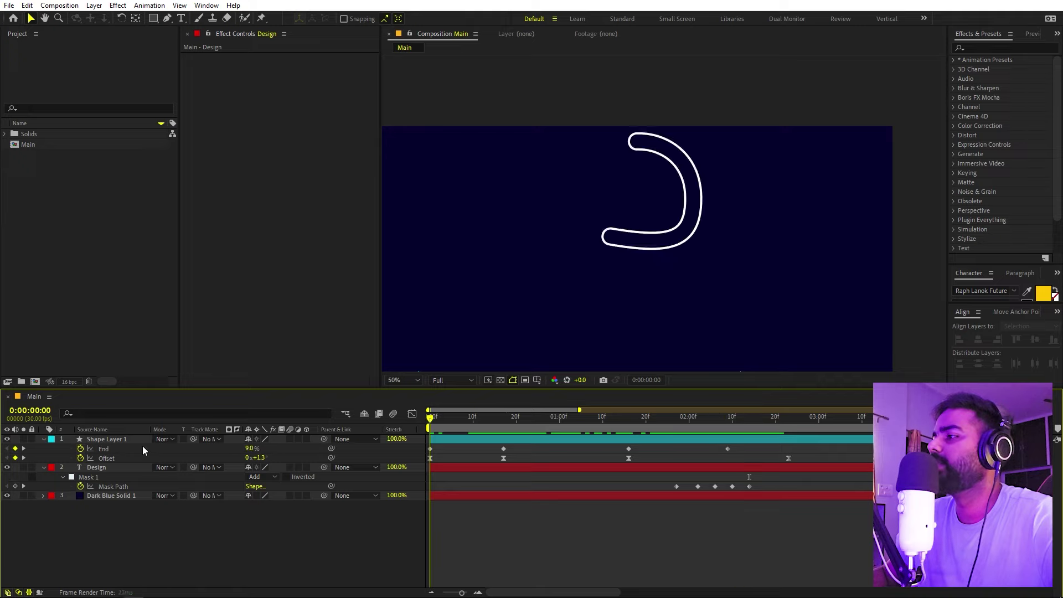
key("space")
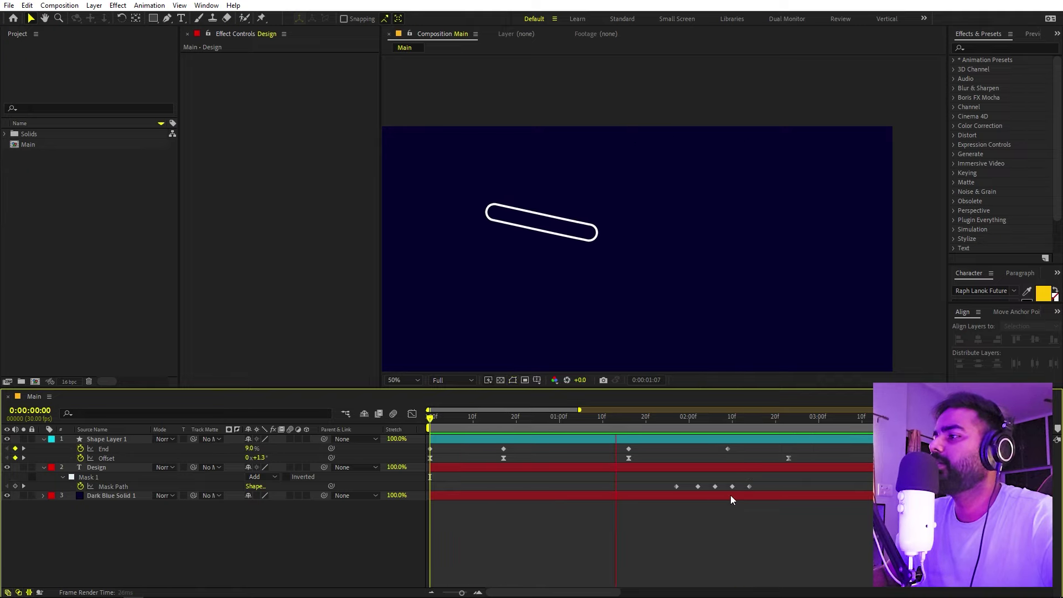
key("space")
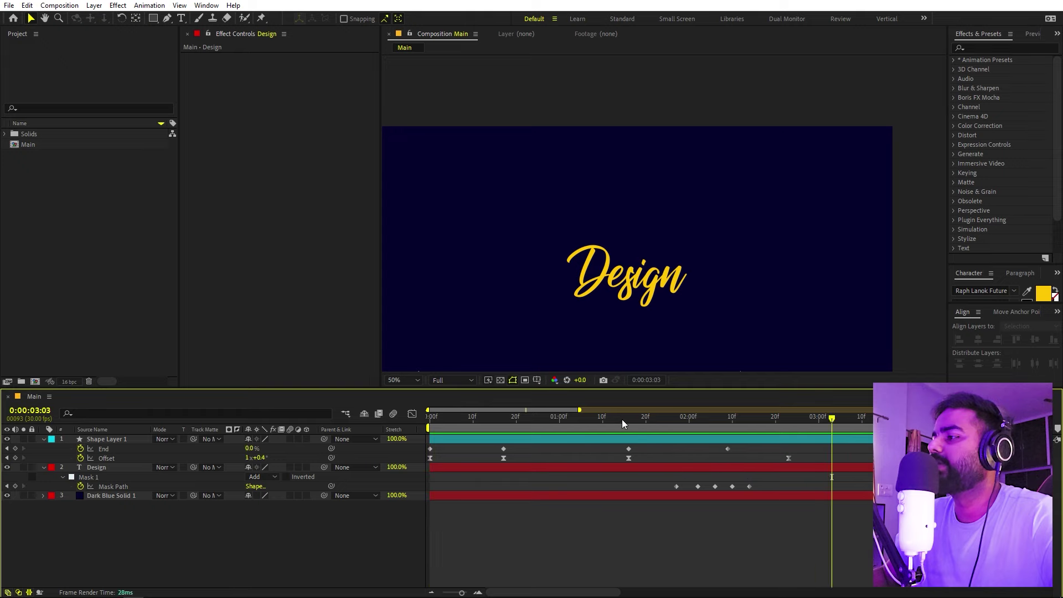
left_click_drag(622, 422, 818, 426)
- Collapse the keyframed properties of all layers and fit the composition in the viewer
key("ctrl+a")
key("u")
left_click(570, 540)
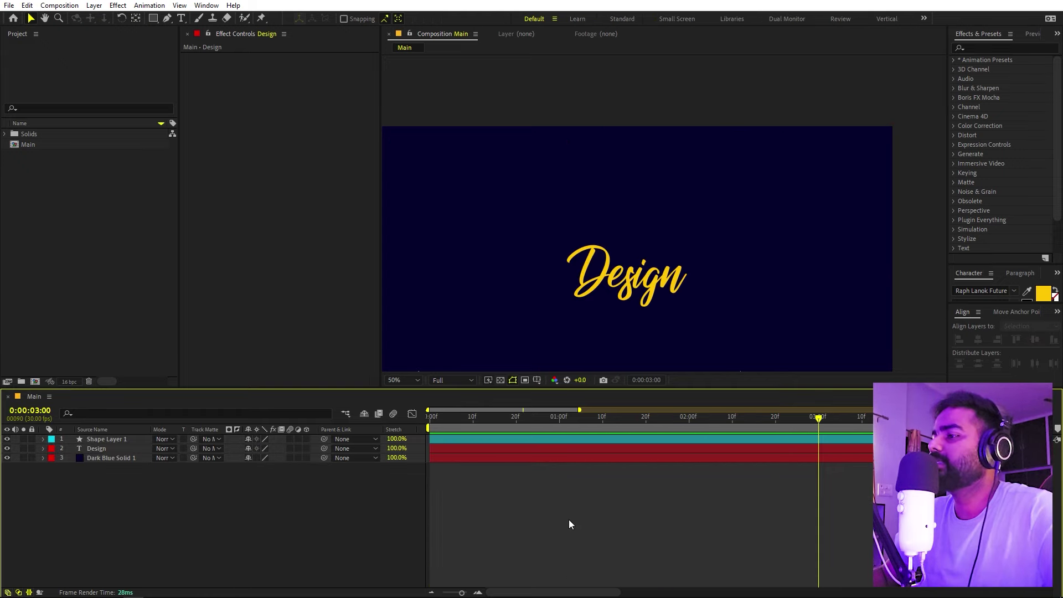
left_click(399, 380)
left_click(407, 404)
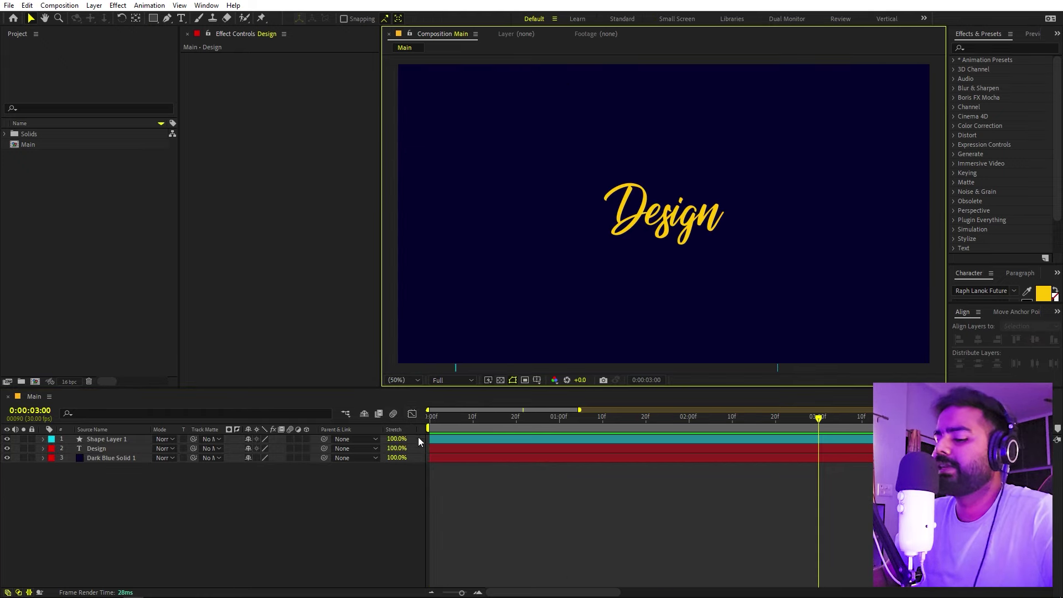
- Duplicate the Shape Layer 1 stroke layer with the playhead at 0:00:01:02
left_click(536, 484)
mouse_move(581, 421)
left_mouse_down()
mouse_move(550, 421)
mouse_move(568, 420)
left_mouse_up()
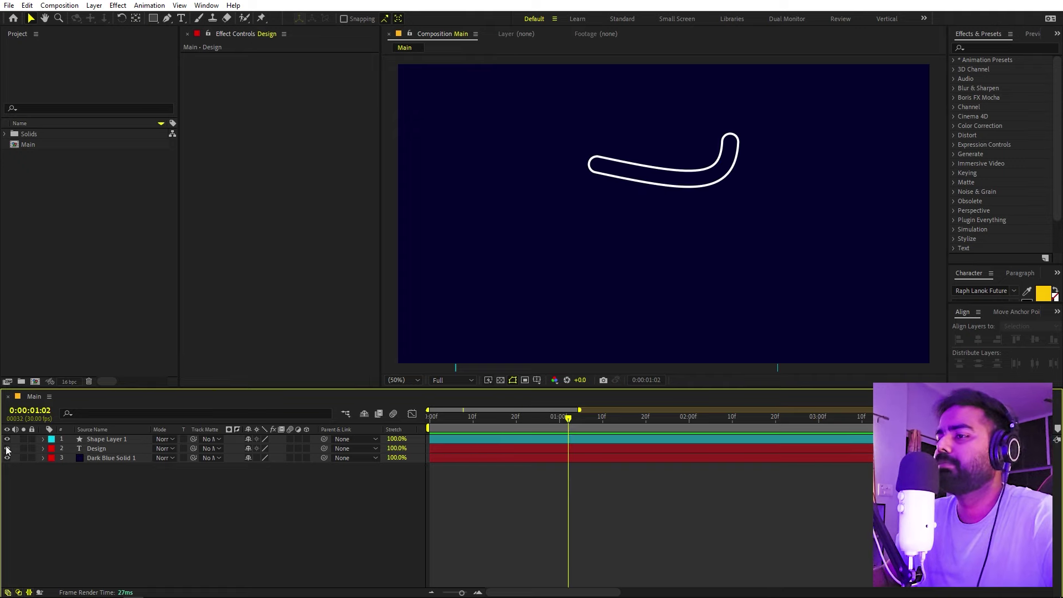
left_click(103, 440)
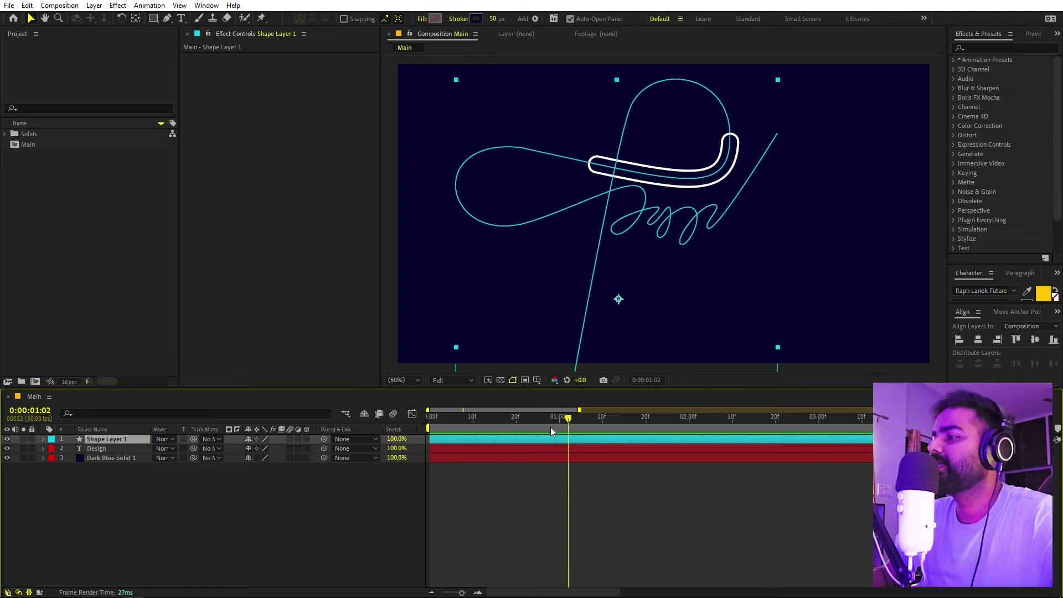
key("ctrl+d")
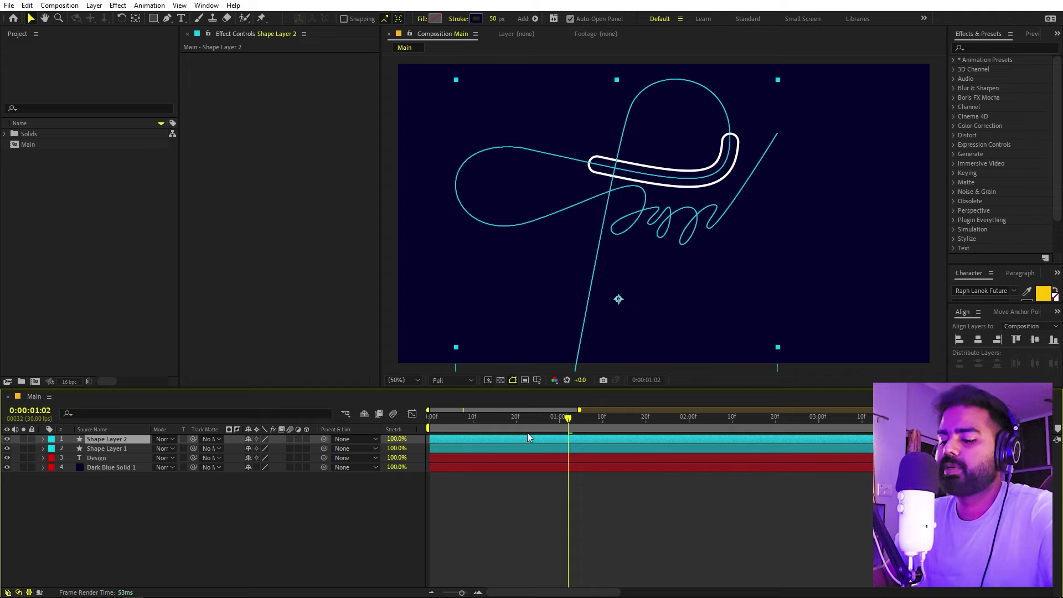
- Reveal the keyframes of both shape layers and shift Shape Layer 2 about four frames later in the timeline
key("u")
left_click(525, 467)
key("u")
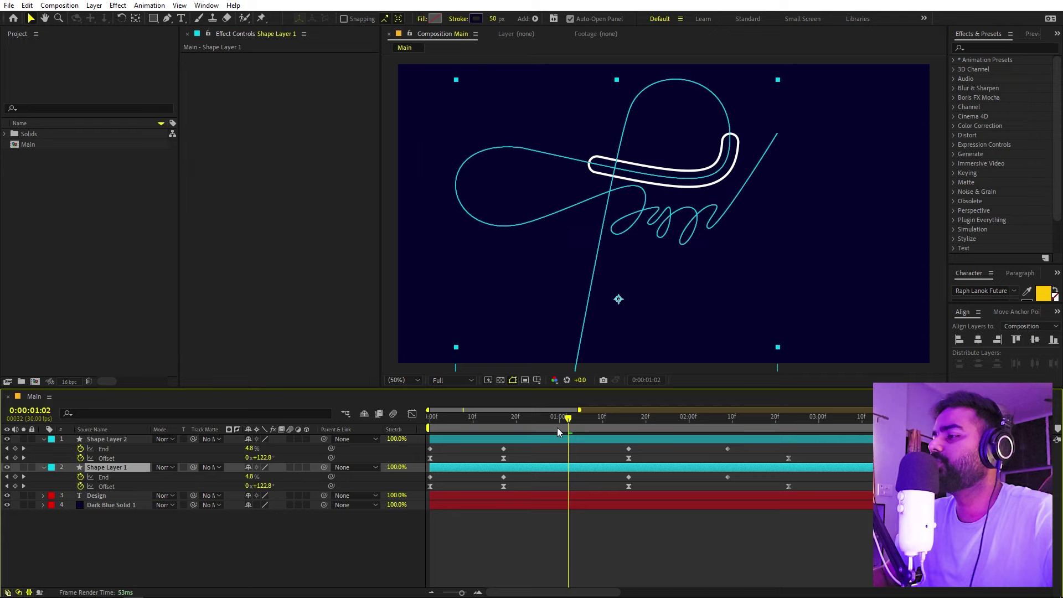
left_click_drag(557, 427, 504, 428)
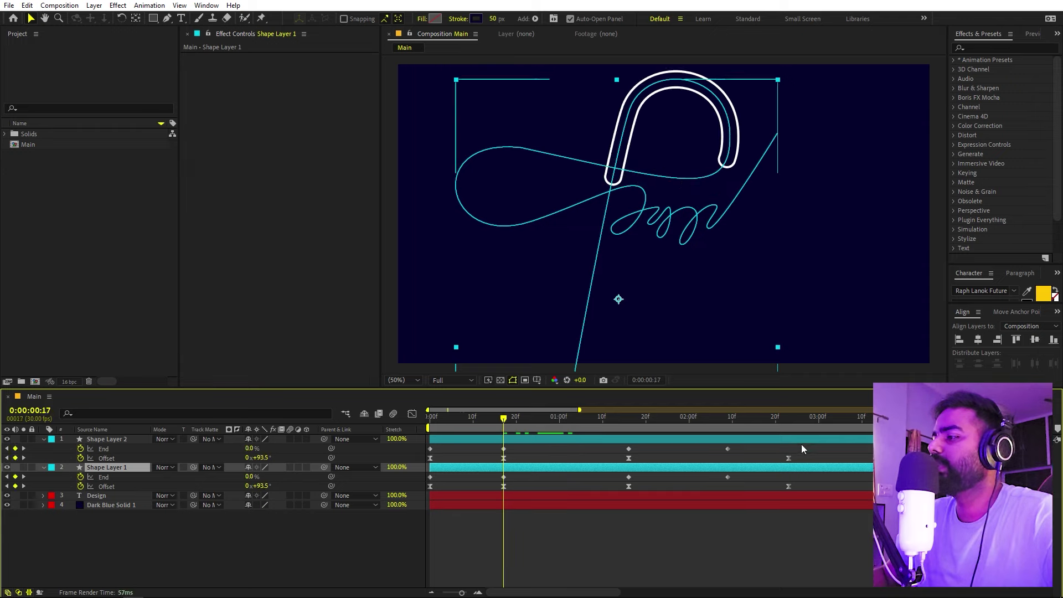
left_click_drag(765, 437, 782, 434)
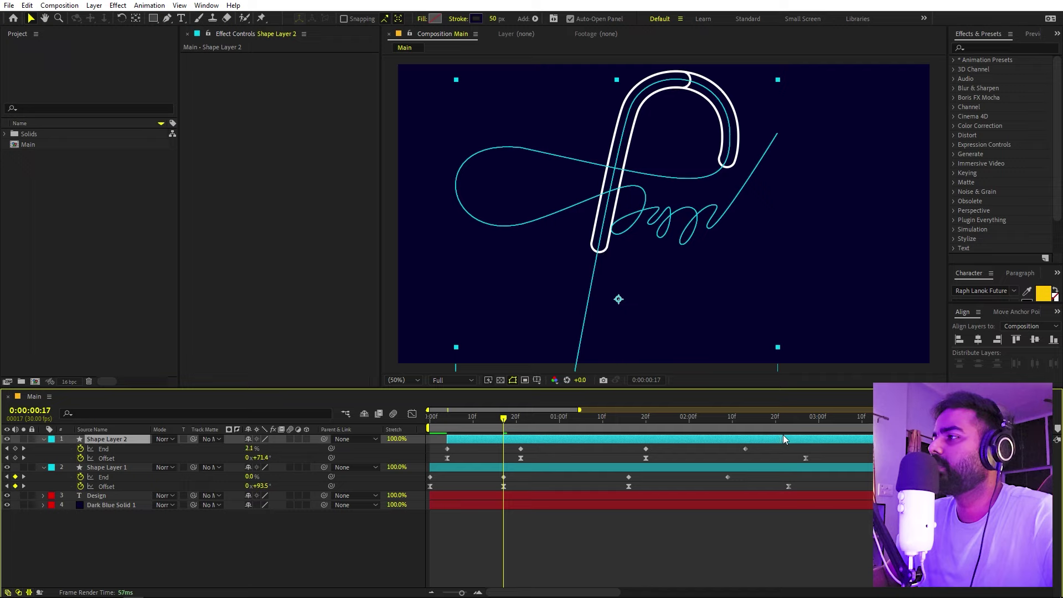
- Remove the End keyframes from Shape Layer 2's Trim Paths and shorten its stroke with Start 4.6% and End 2.5%
left_click(44, 439)
left_click(45, 439)
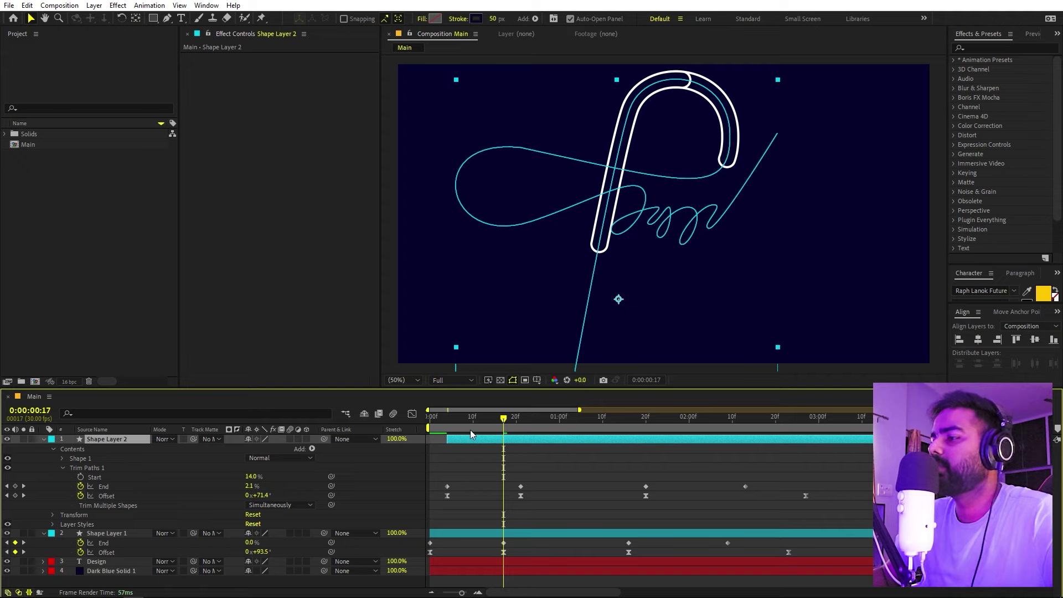
left_click(80, 486)
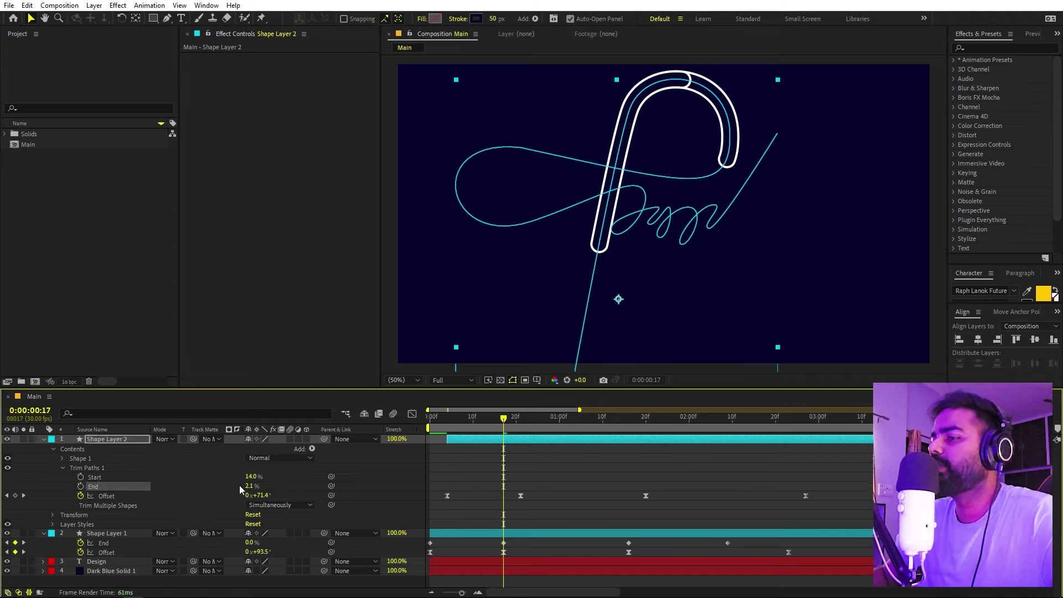
left_click_drag(248, 486, 287, 477)
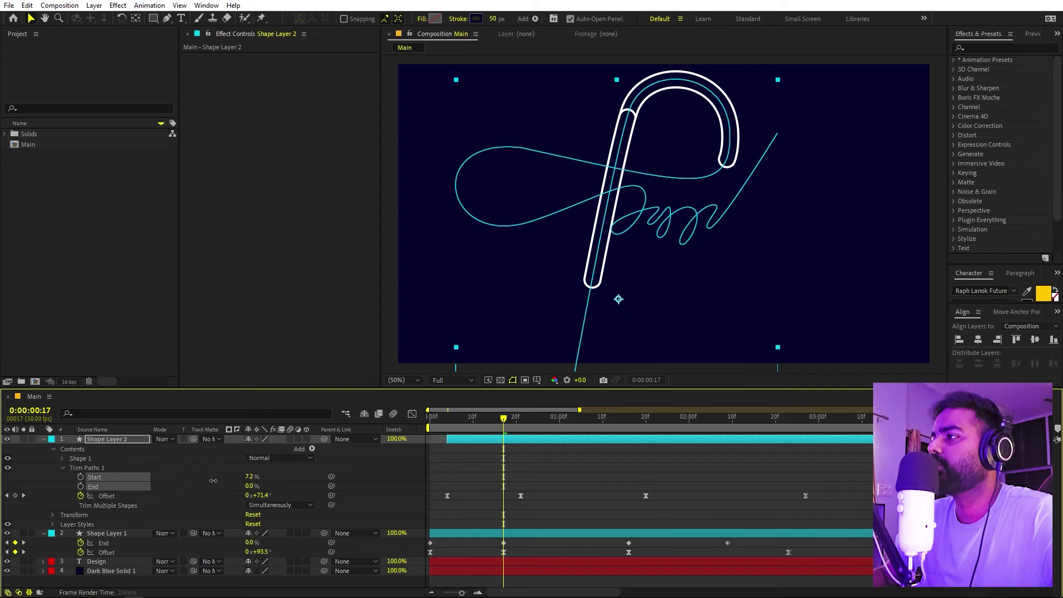
mouse_move(213, 481)
left_mouse_down()
mouse_move(197, 481)
mouse_move(241, 491)
left_mouse_up()
- Preview the two strokes from the start and park the playhead at 0:00:01:18
left_click_drag(504, 419, 404, 441)
key("space")
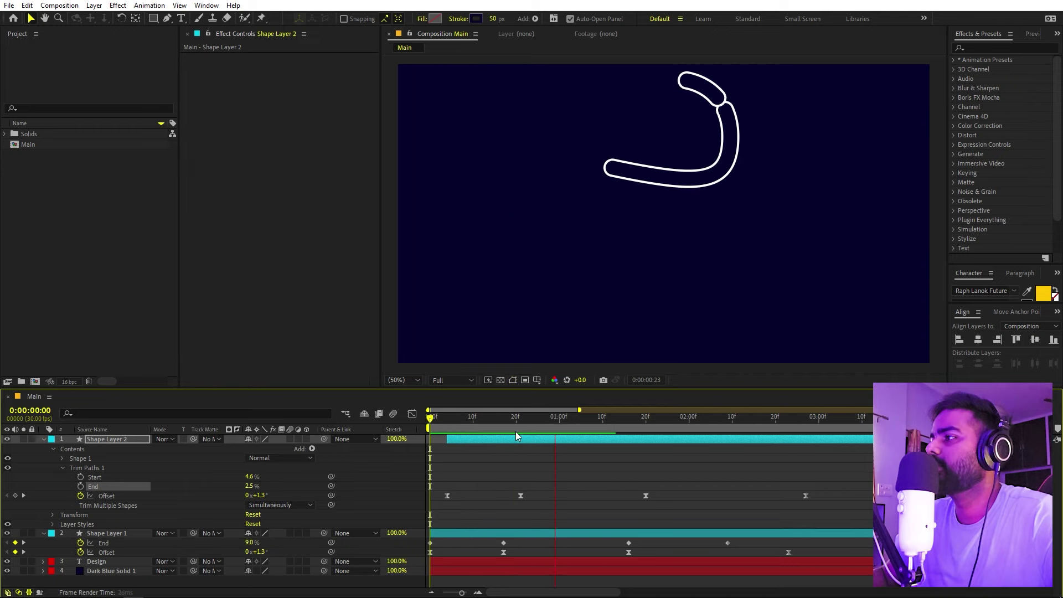
left_click_drag(636, 416, 638, 438)
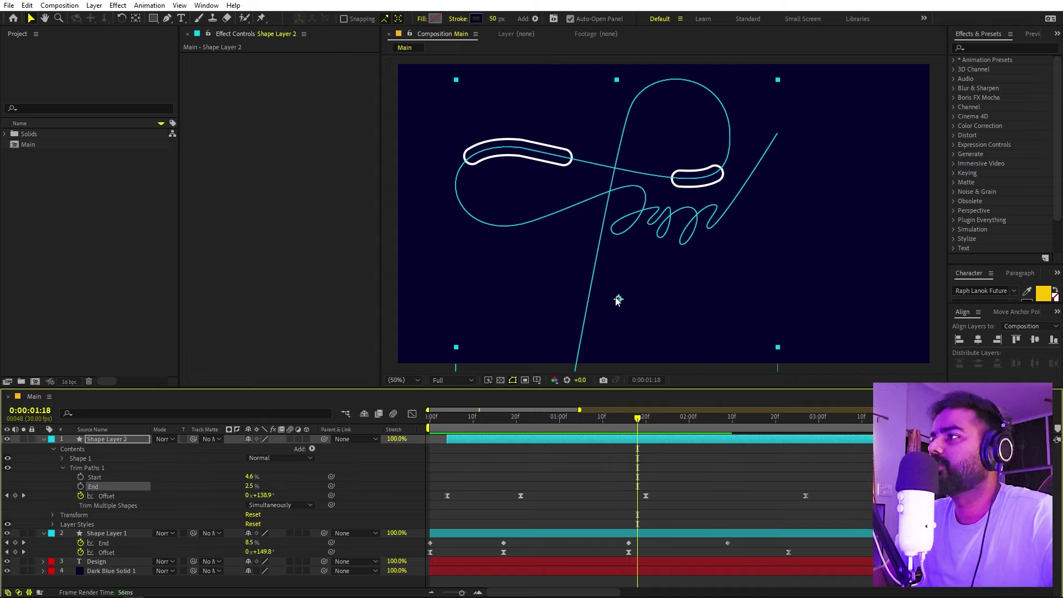
- Collapse Shape Layer 2 and move it below Shape Layer 1 in the layer stack
left_click(43, 439)
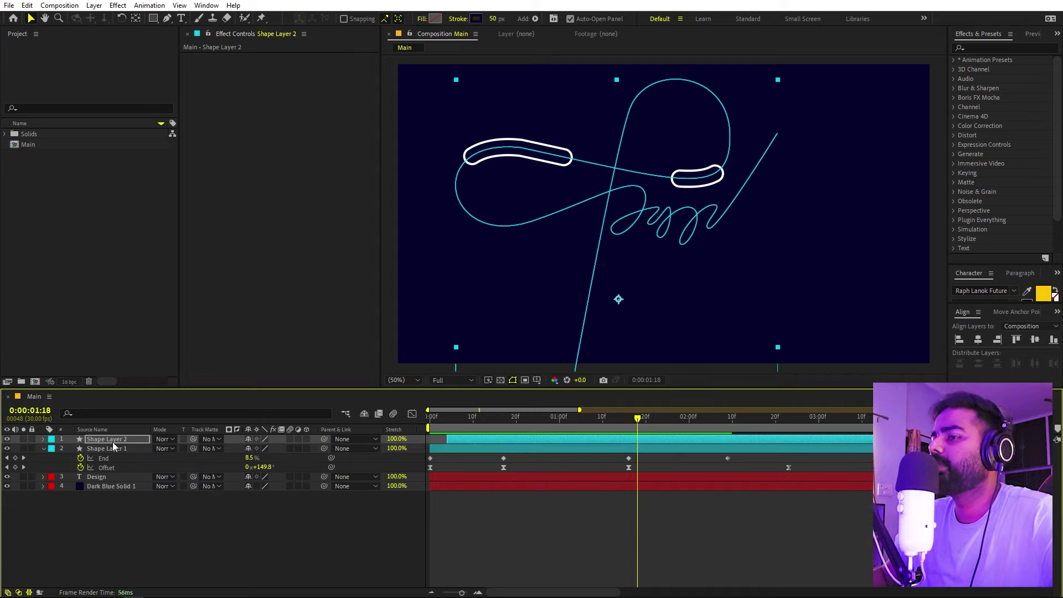
key("ctrl+bracketleft")
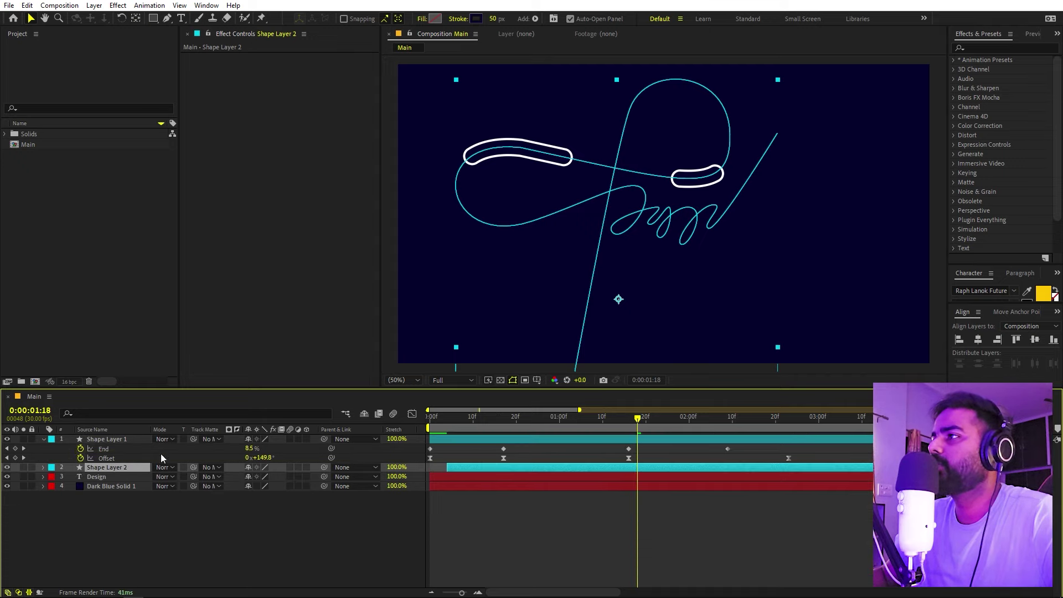
left_click(476, 18)
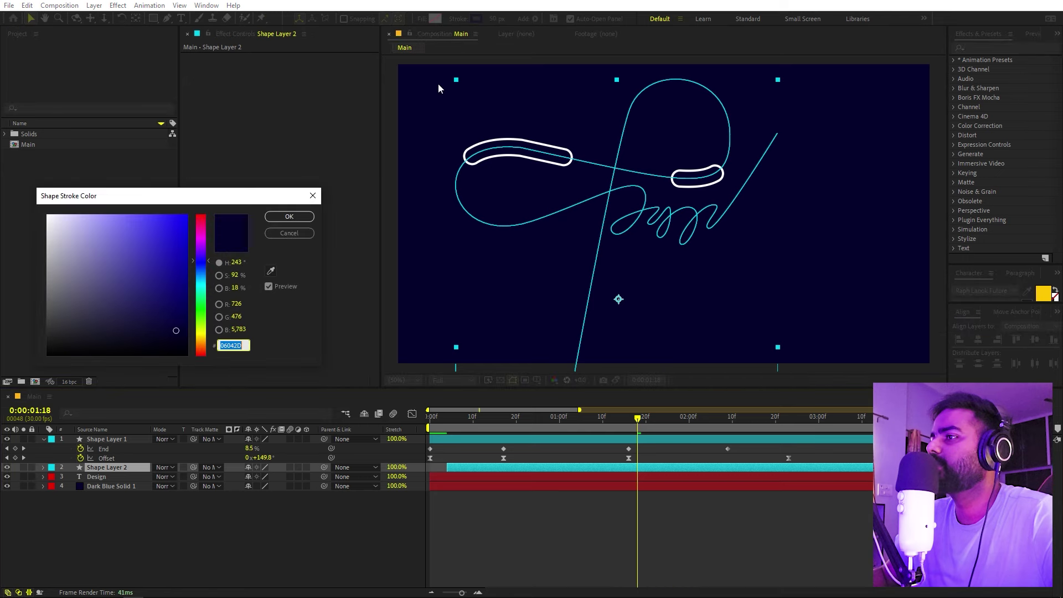
left_click(303, 234)
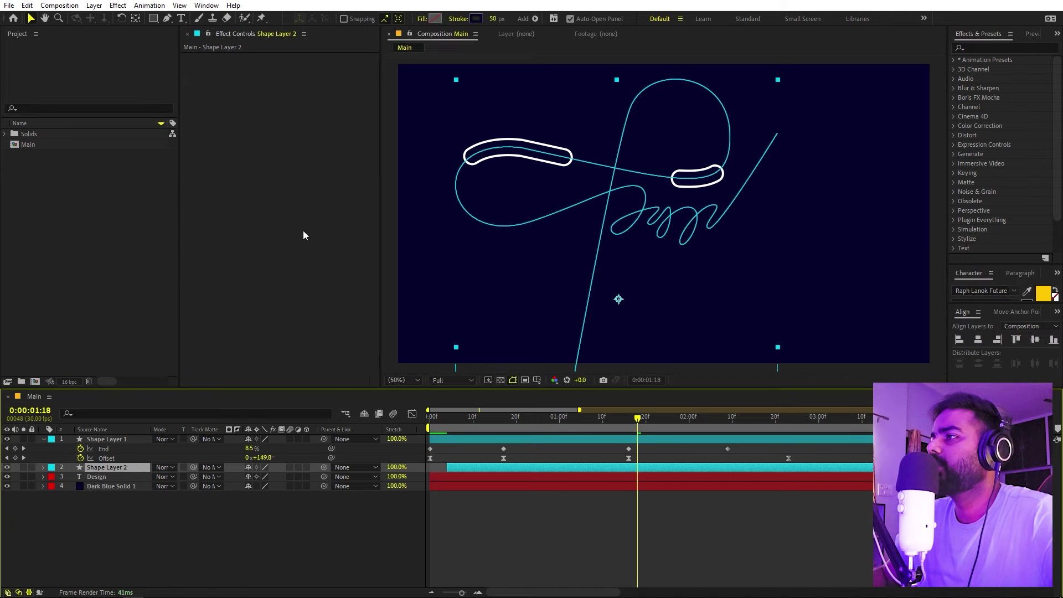
- Filter Shape Layer 2's properties by "stroke" and sample the yellow text color for its layer-style Stroke
left_click(44, 468)
key("ctrl+f")
type("str")
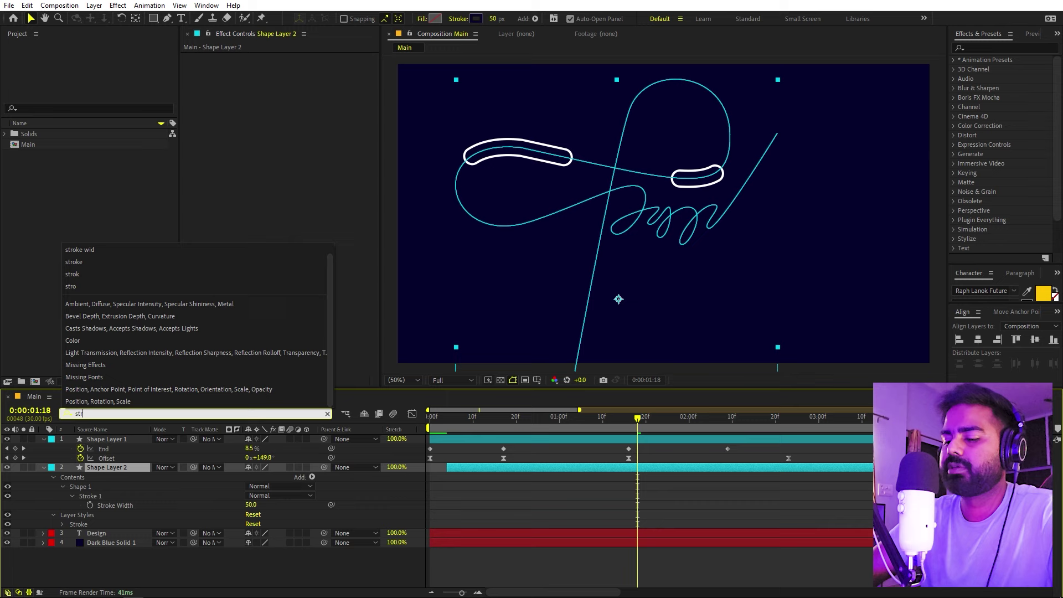
type("oke")
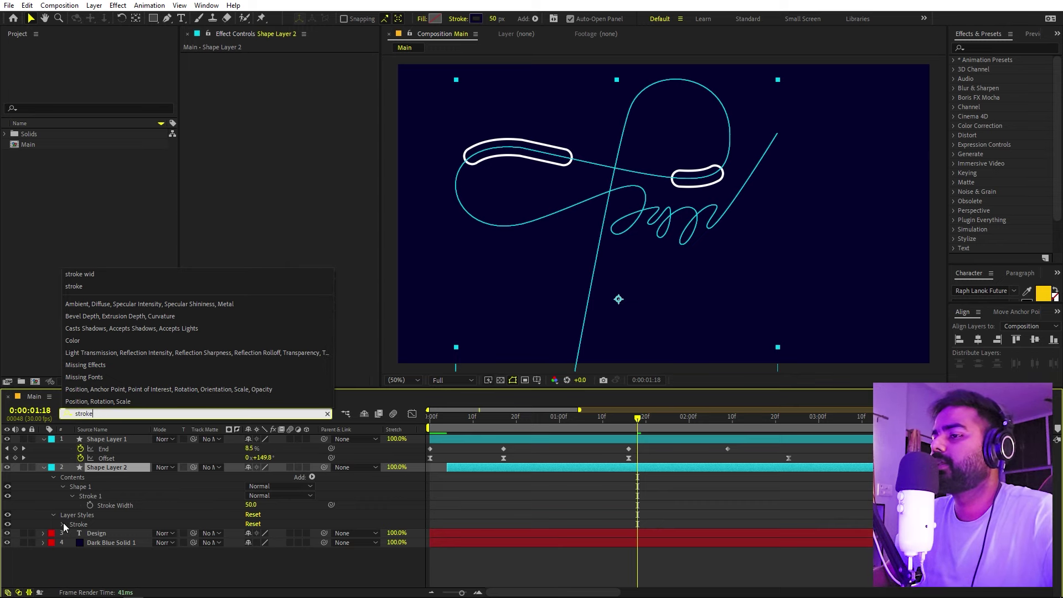
left_click(62, 523)
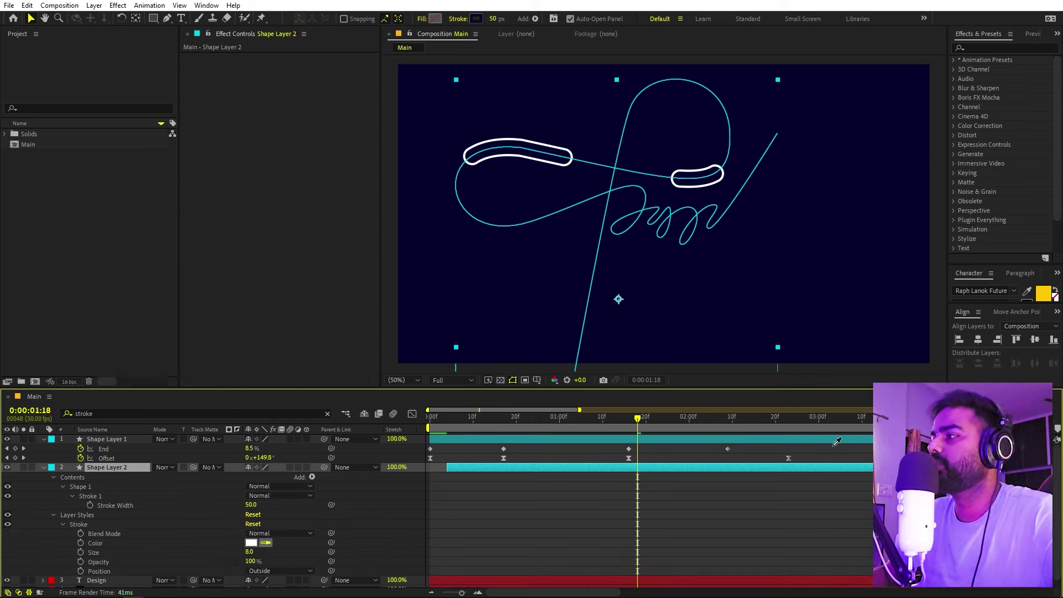
left_click(1049, 298)
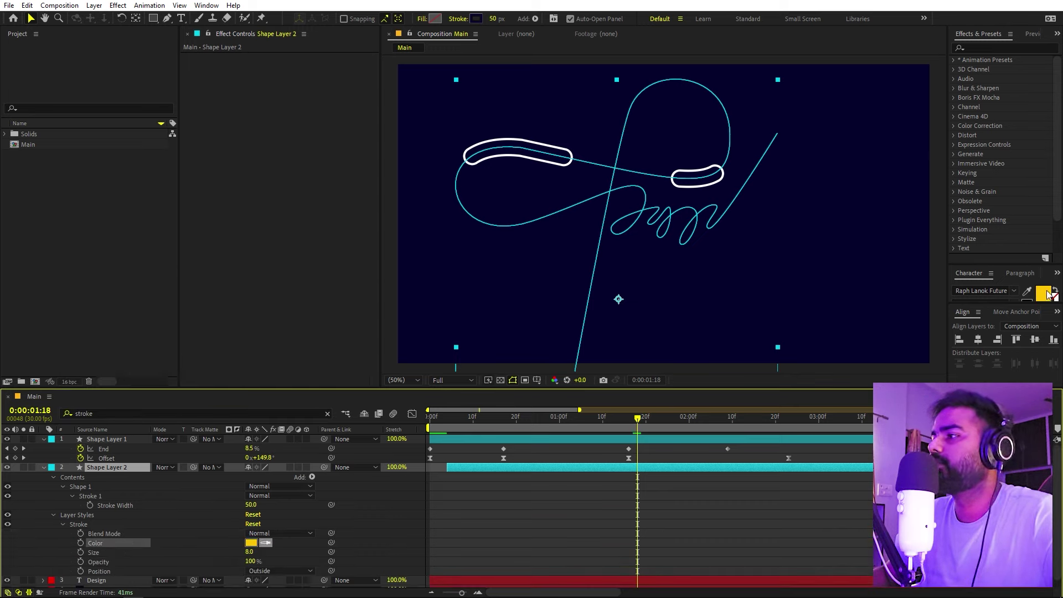
left_click(563, 532)
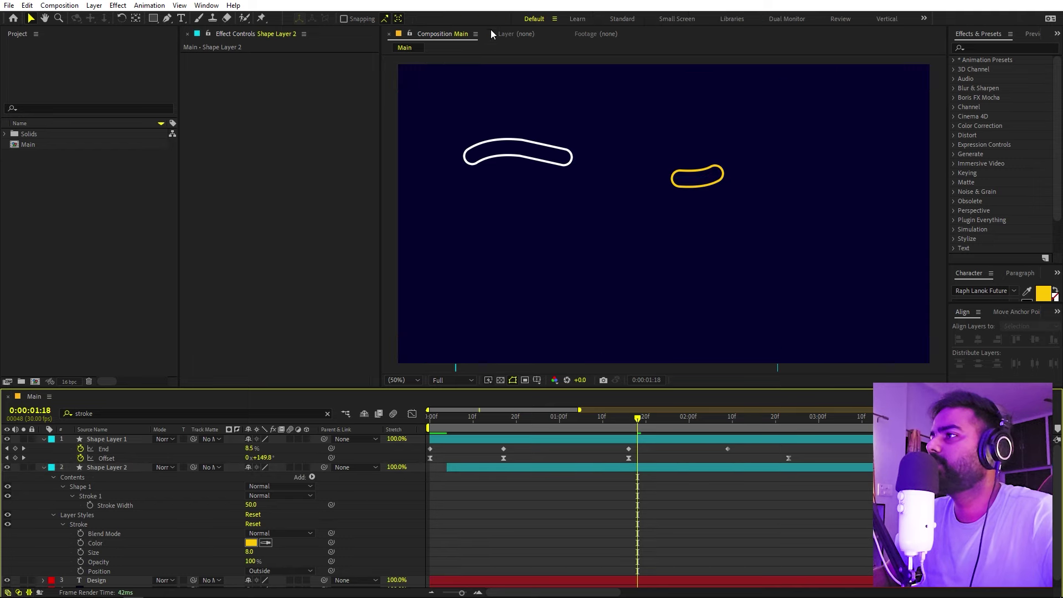
- Set Shape Layer 2's stroke width to 30 px
left_click(121, 467)
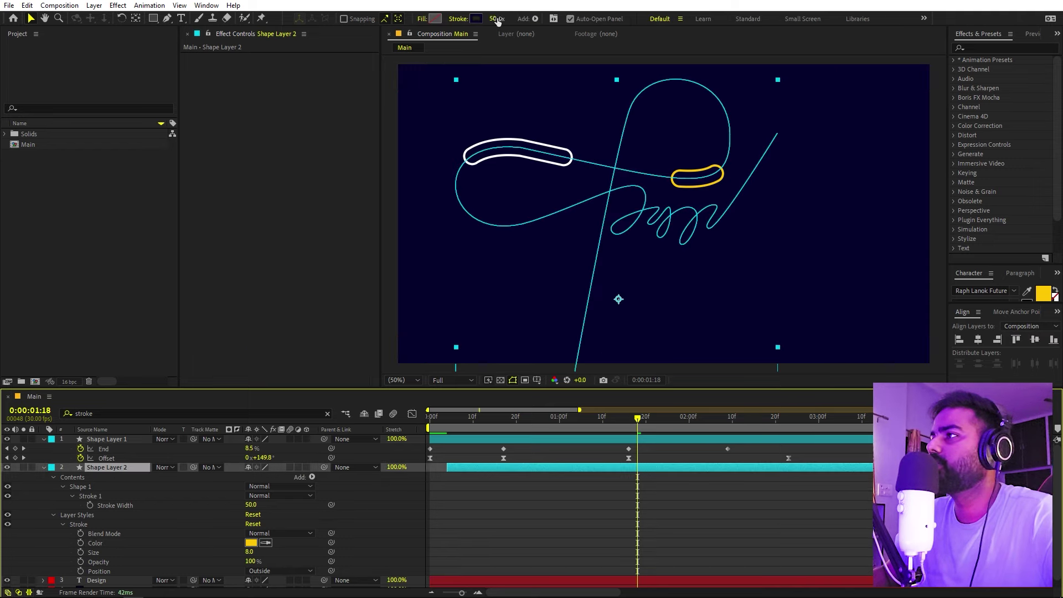
left_click_drag(493, 22, 418, 36)
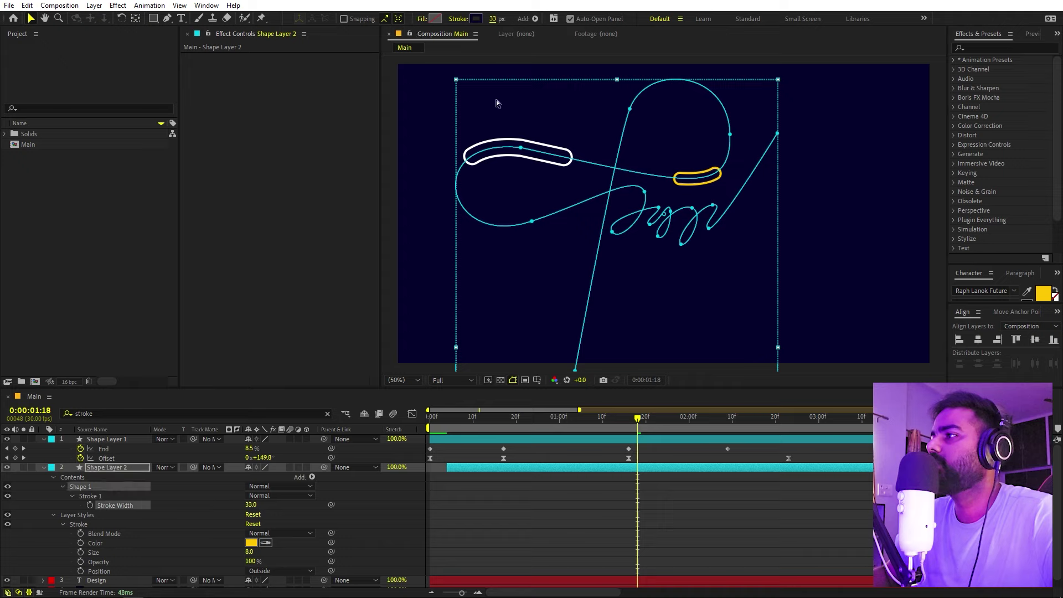
left_click(491, 19)
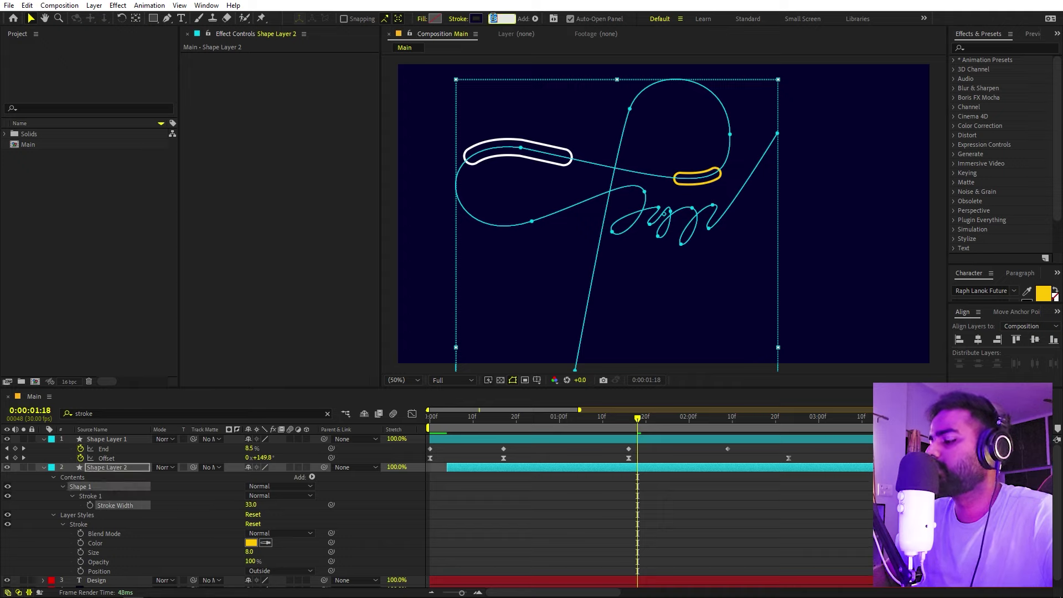
type("30")
key("Return")
left_click(685, 478)
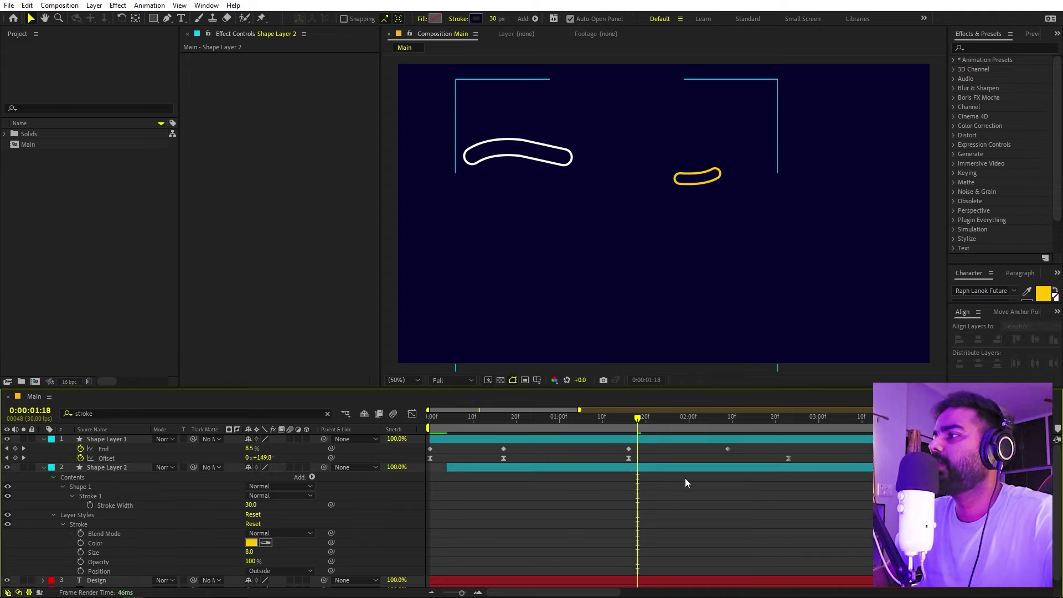
- Preview the animation, shift Shape Layer 2 about two frames earlier, and preview again from the start
left_click_drag(644, 417, 292, 449)
key("space")
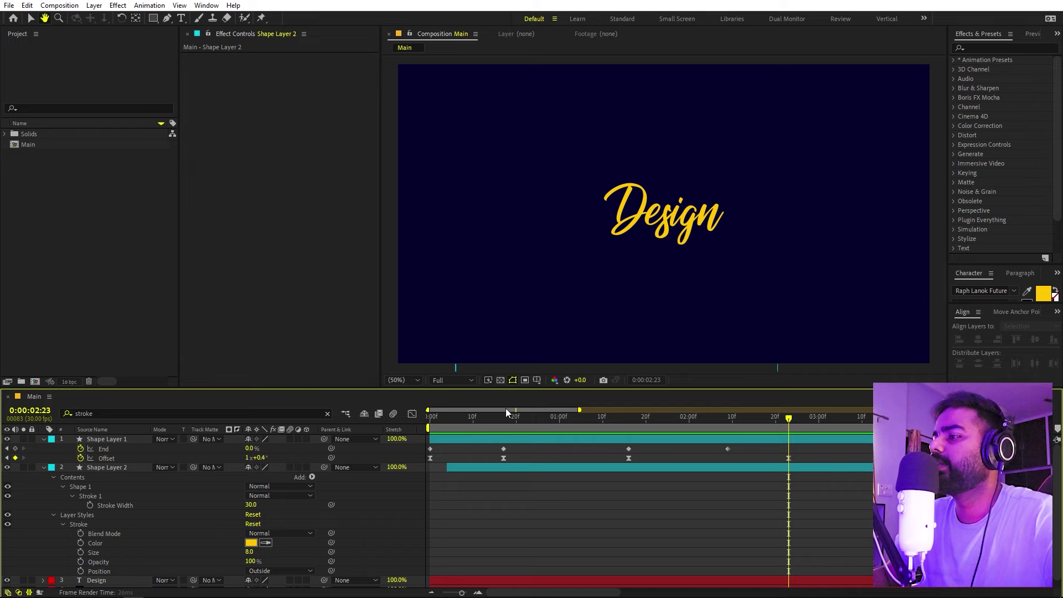
mouse_move(506, 409)
left_mouse_down()
mouse_move(486, 426)
mouse_move(444, 432)
mouse_move(476, 448)
mouse_move(481, 419)
mouse_move(517, 422)
left_mouse_up()
left_click_drag(500, 467, 491, 467)
key("Home")
key("space")
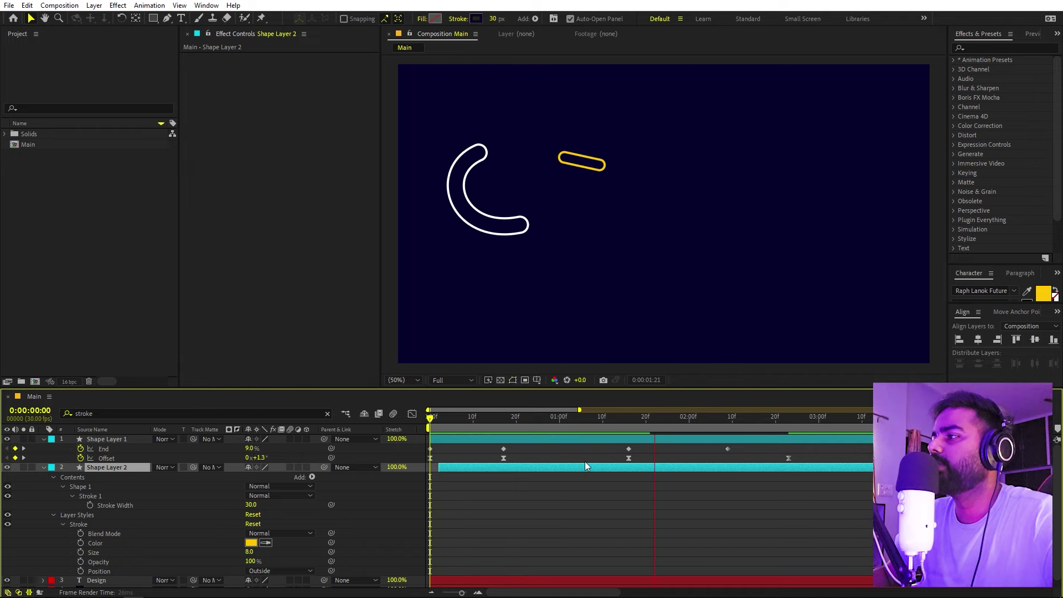
key("space")
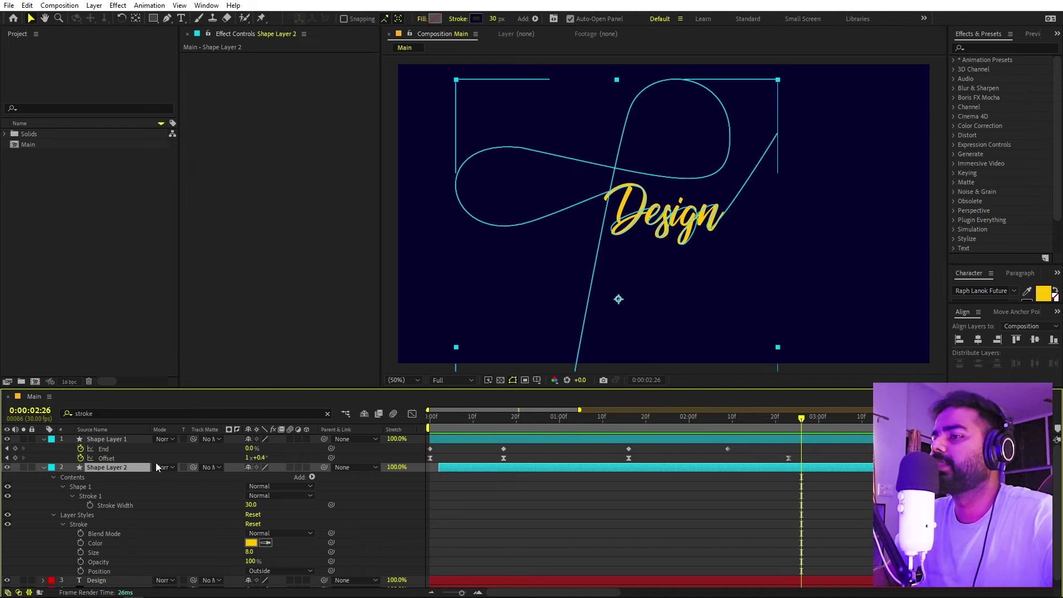
- Duplicate Shape Layer 2 and, with the playhead at 0:00:00:28, shift the copy about three frames later
key("ctrl+d")
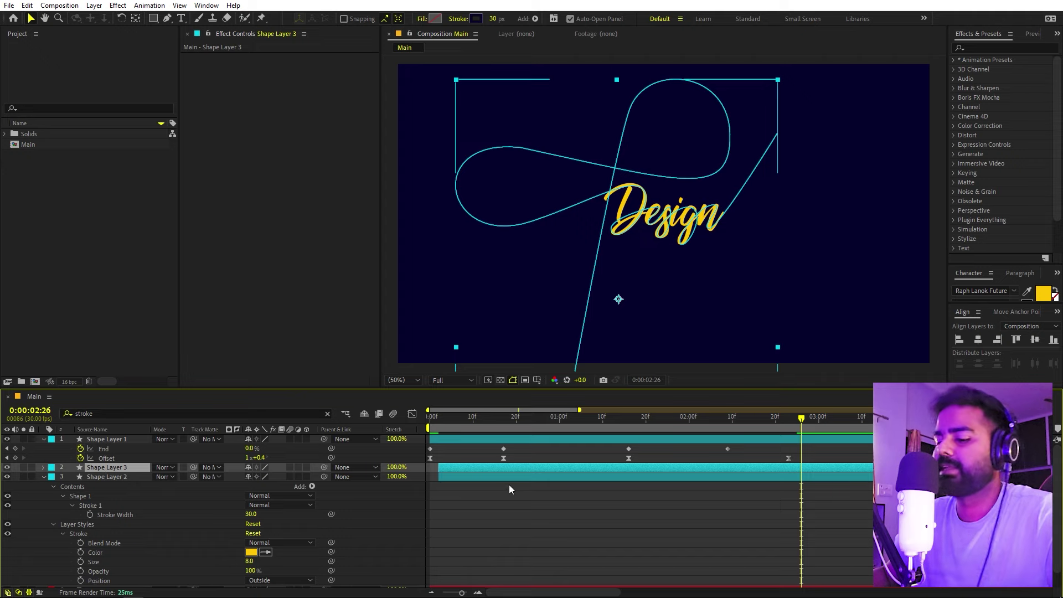
key("u")
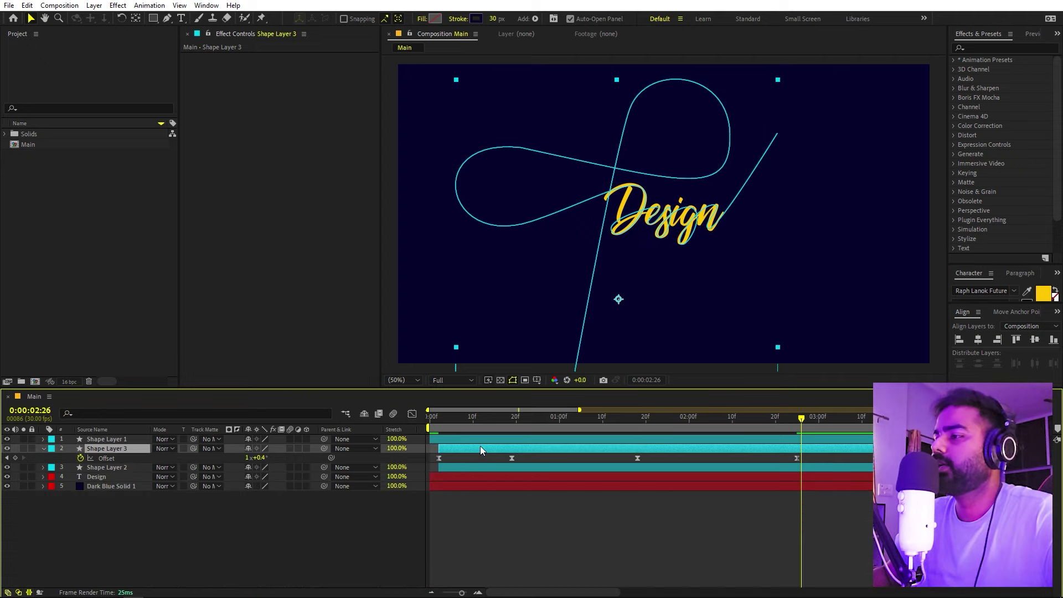
left_click(529, 419)
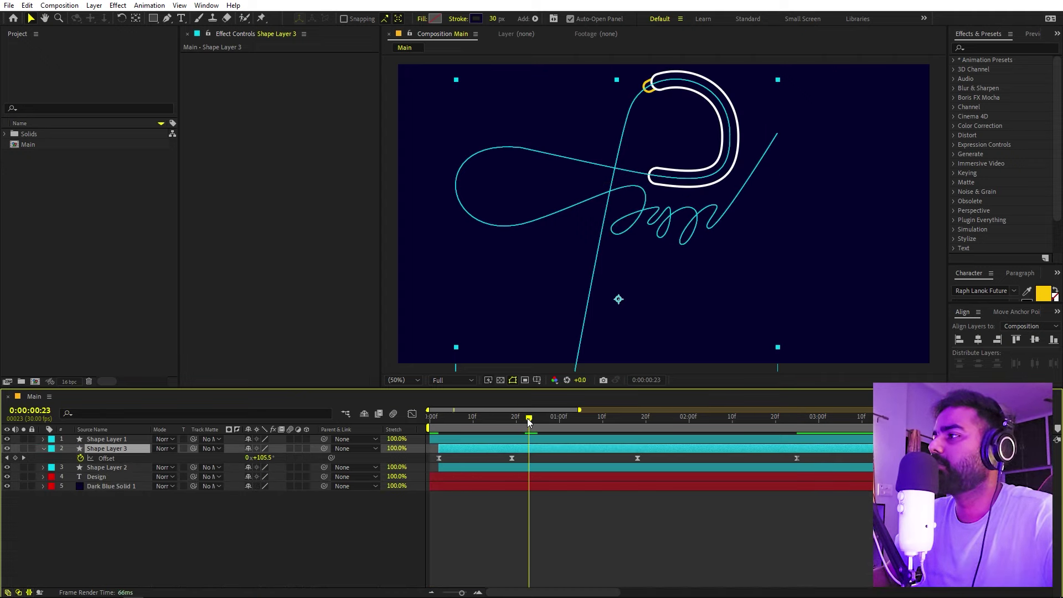
left_click_drag(532, 417, 551, 419)
left_click_drag(513, 452, 526, 451)
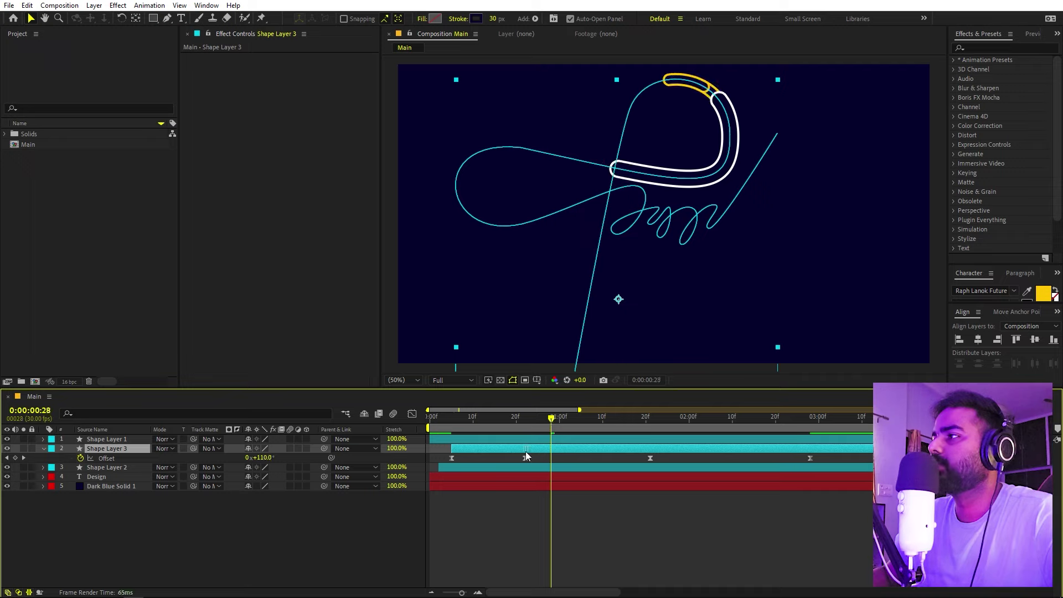
- Filter Shape Layer 3's properties by "color" and change its layer-style Stroke color to white
left_click(87, 412)
type("color")
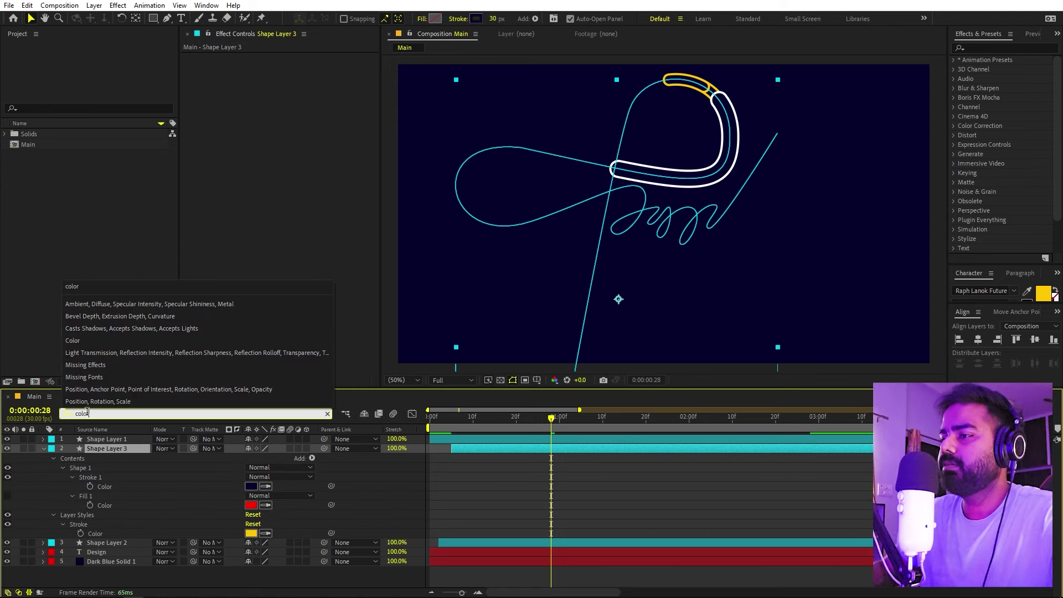
left_click(252, 532)
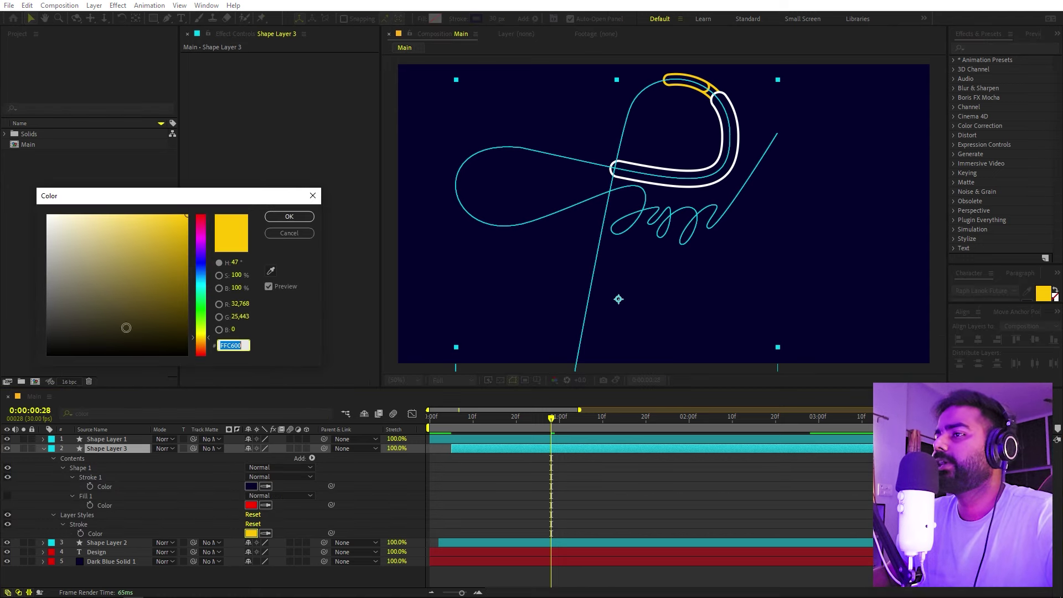
left_click_drag(68, 236, 44, 212)
left_click(289, 217)
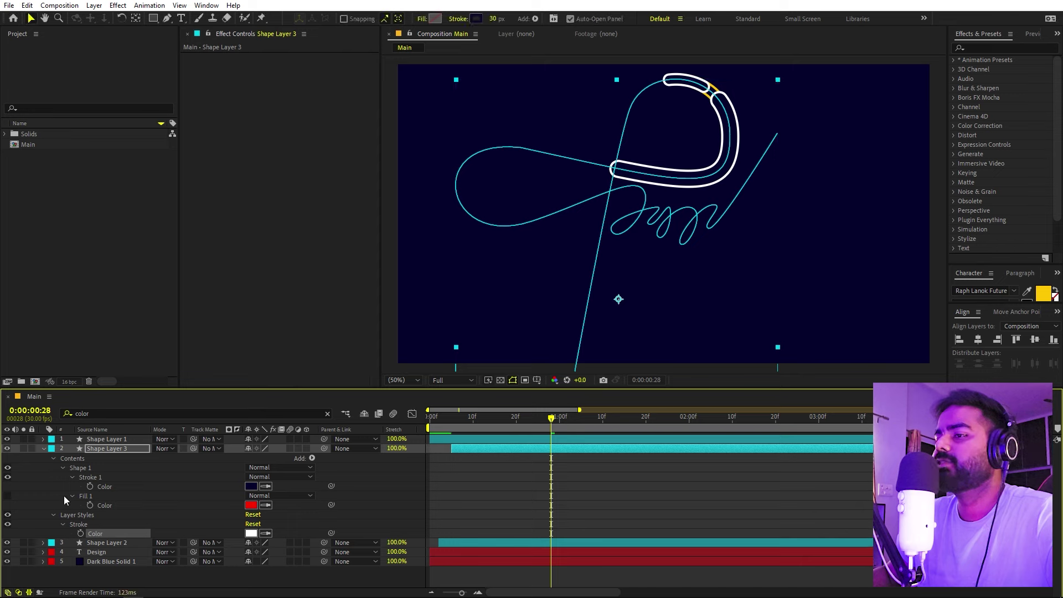
- Shorten Shape Layer 3's stroke by setting its Trim Paths Start to 0.8% and End to 0.6%
left_click(44, 449)
left_click(44, 449)
left_click(71, 543)
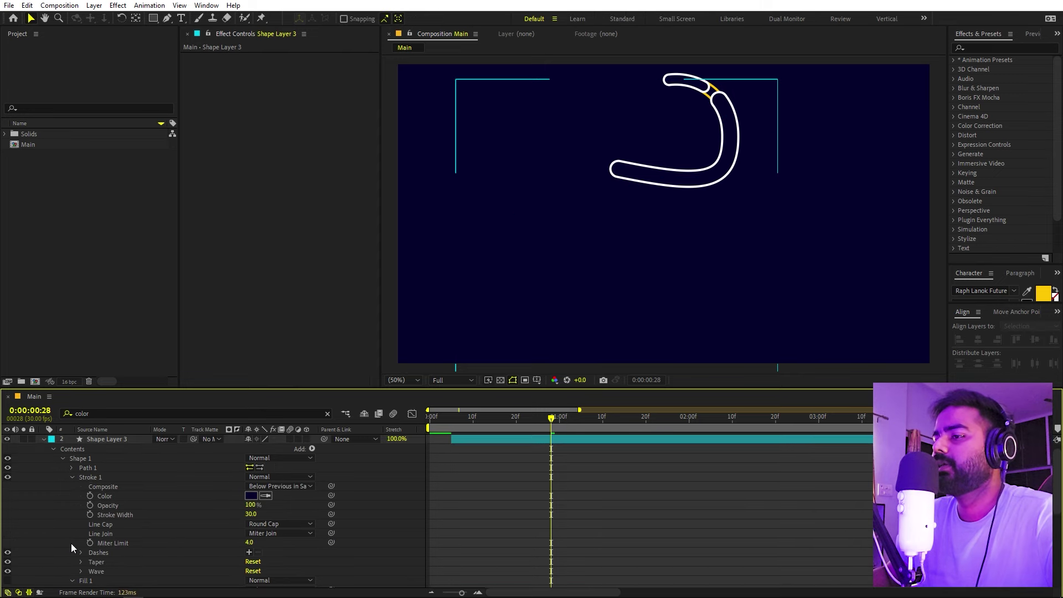
scroll(71, 543, "down", 3)
scroll(71, 543, "down", 3)
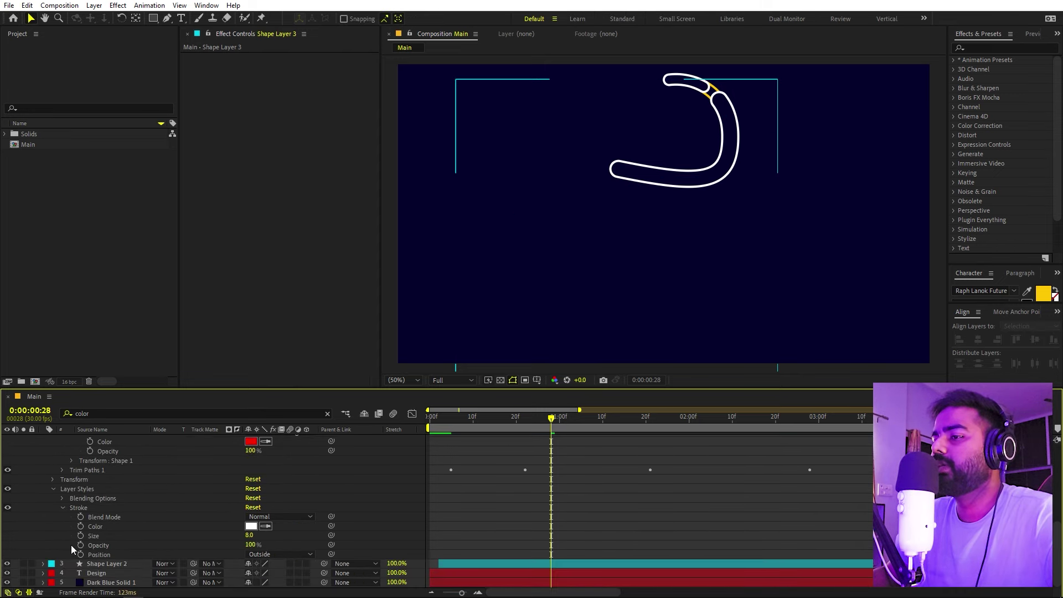
left_click(62, 469)
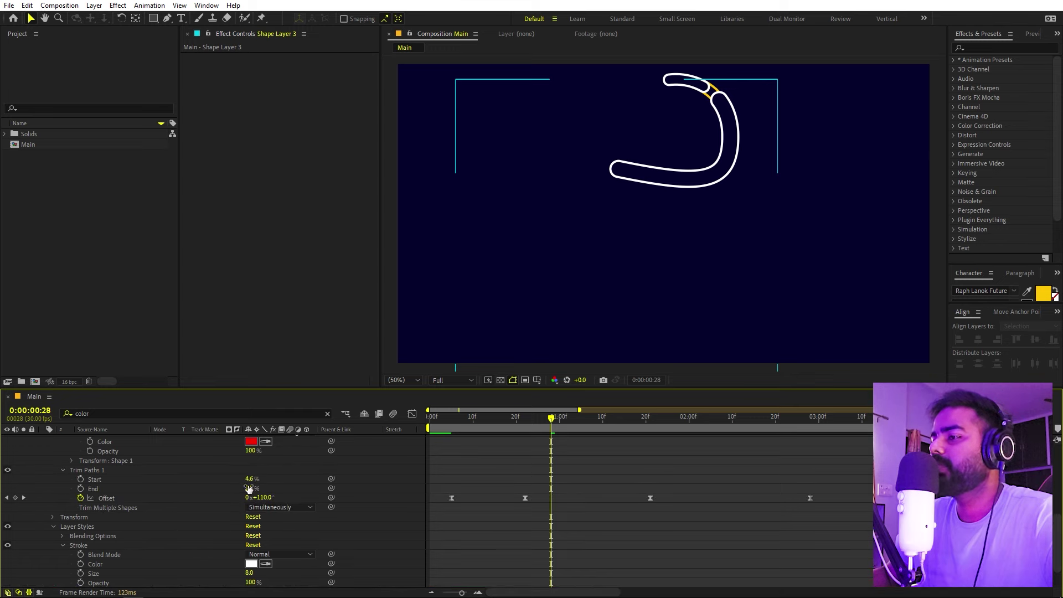
left_click_drag(251, 489, 234, 479)
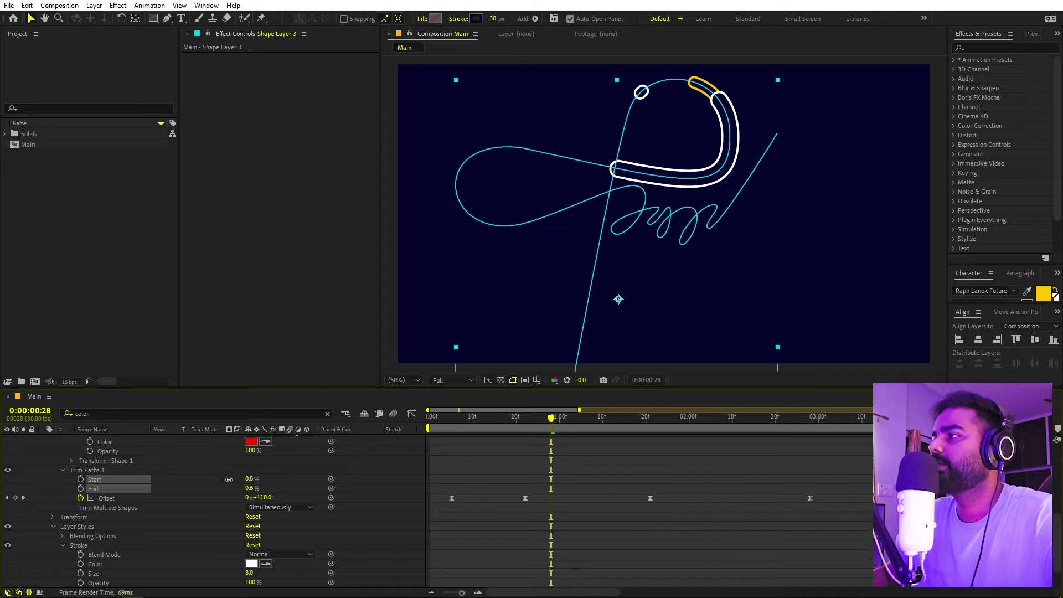
scroll(540, 462, "up", 10)
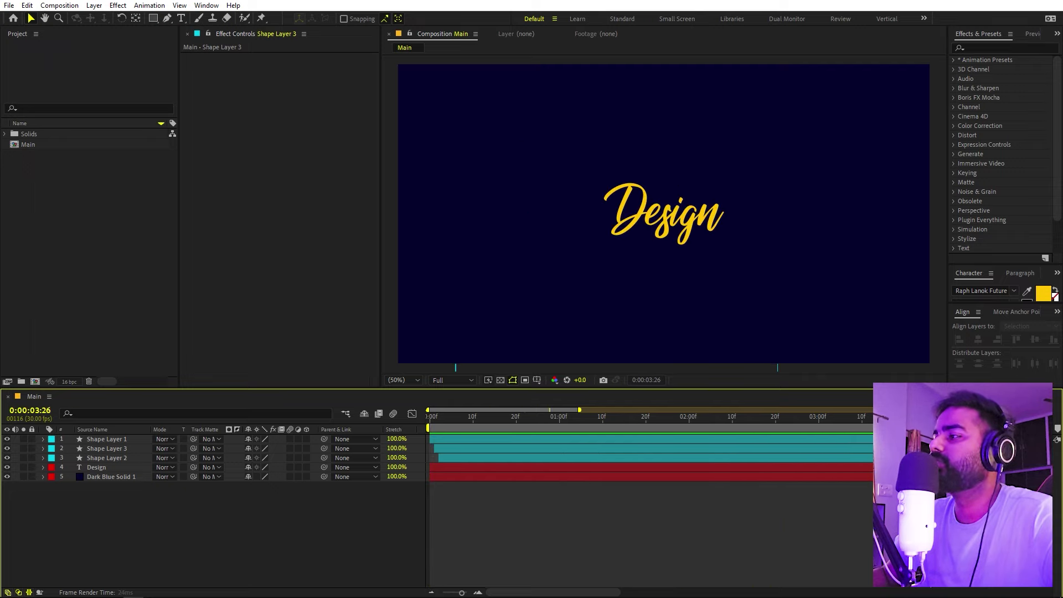
- Move the playhead to 0:00:03:05 and add a new adjustment layer above all layers in the Main composition
left_click(840, 427)
right_click(189, 560)
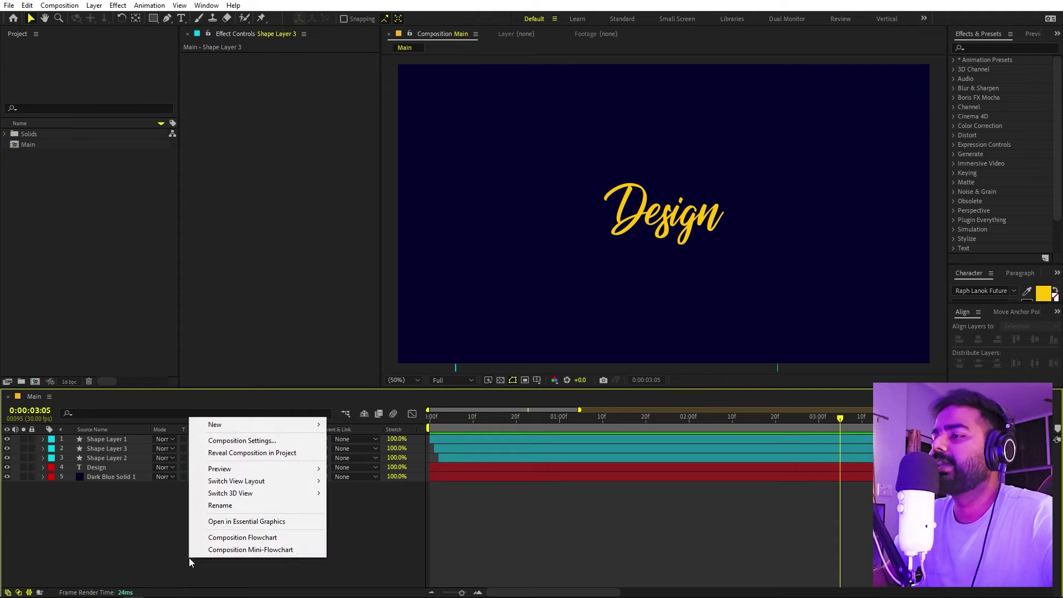
mouse_move(292, 424)
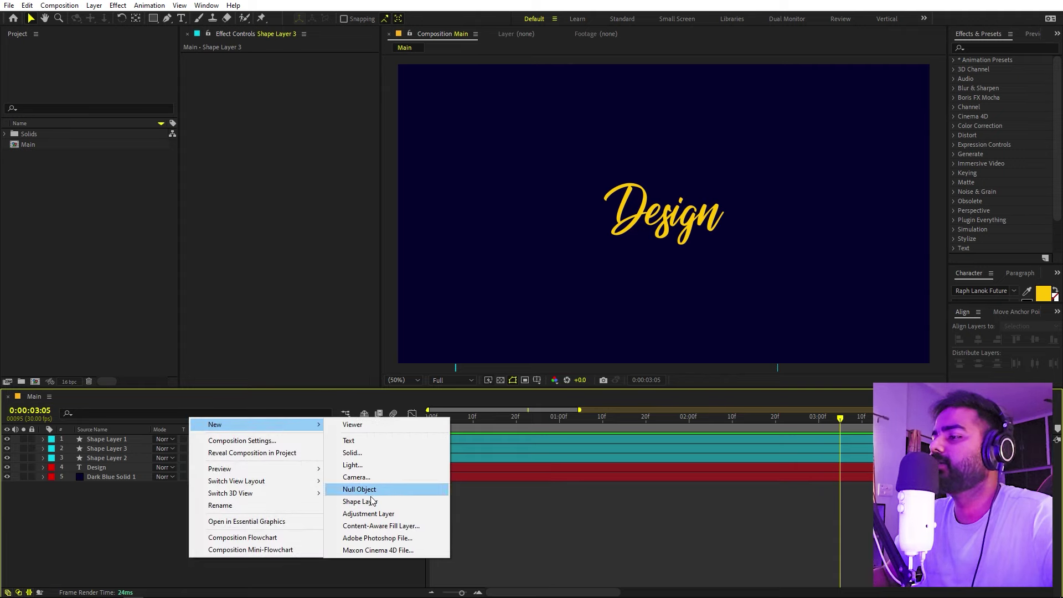
left_click(371, 513)
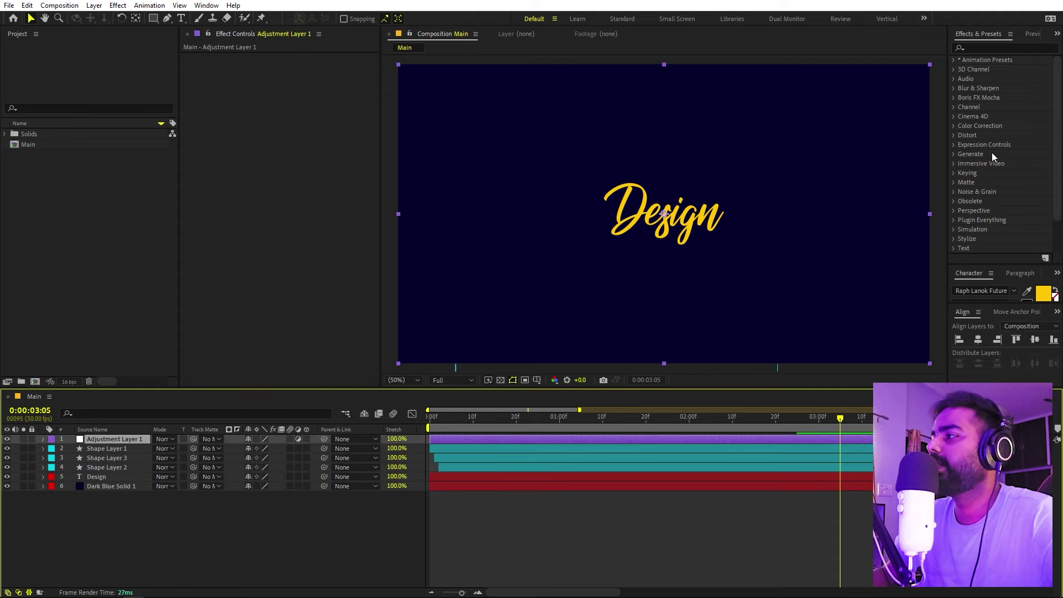
- Apply the Stylize Glow effect to the adjustment layer and, at 0:00:01:15, set its radius to 70 and intensity to 0.8
left_click(999, 46)
type("gl")
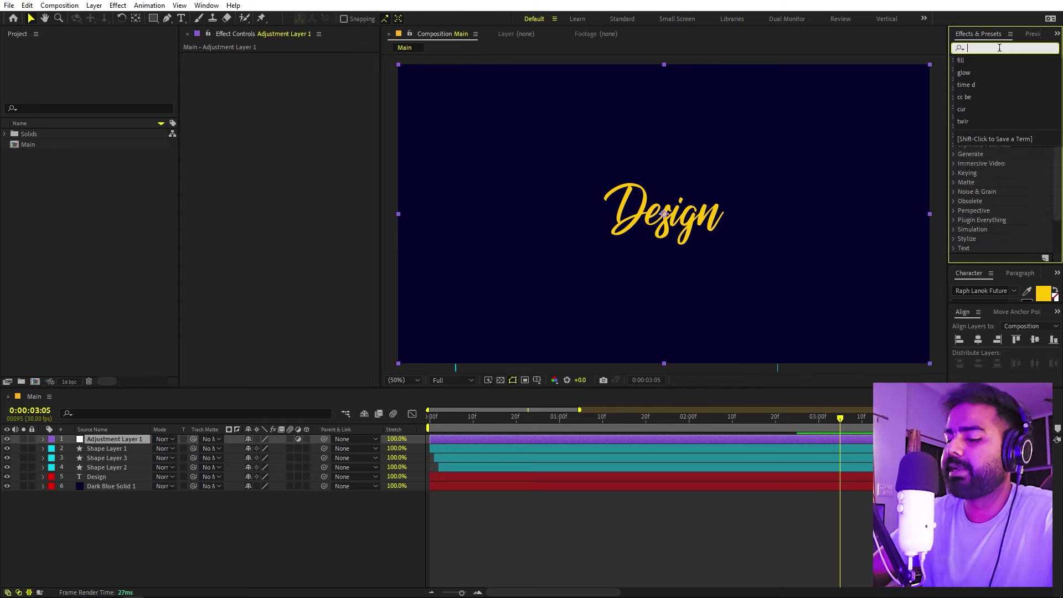
type("ow")
left_click_drag(994, 135, 113, 441)
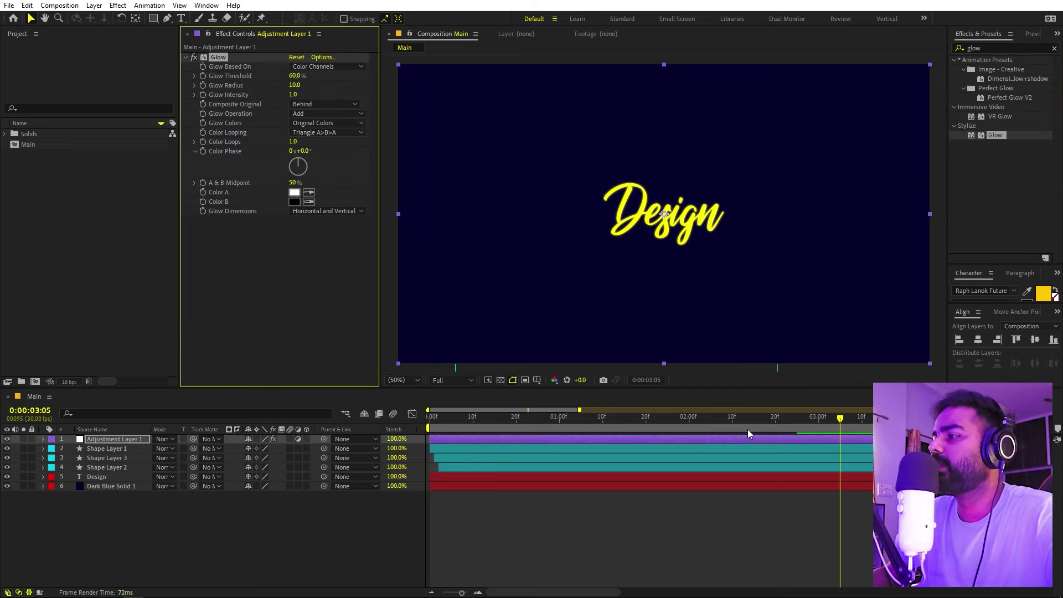
left_click_drag(747, 432, 623, 427)
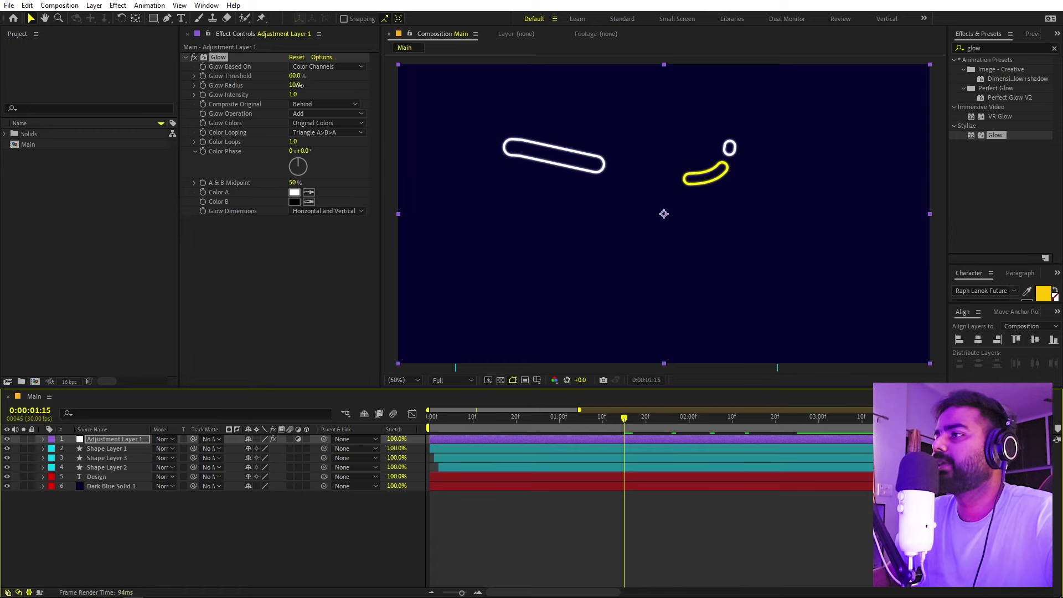
left_click_drag(297, 85, 332, 90)
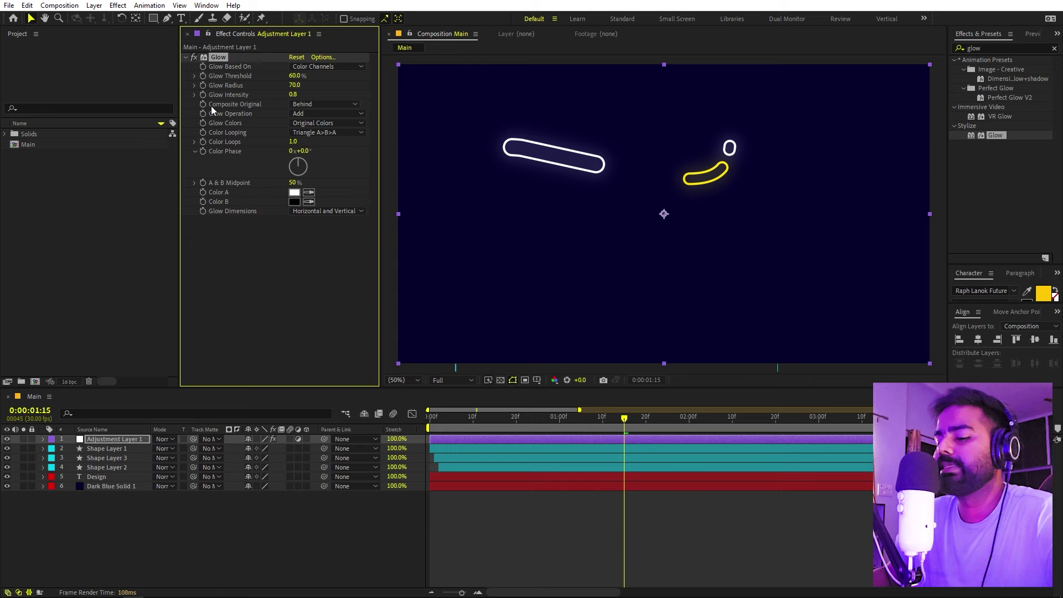
- Duplicate the Glow effect, giving the copy a radius of 175 and an intensity of 0.3, and preview the animation from the start
key("ctrl+d")
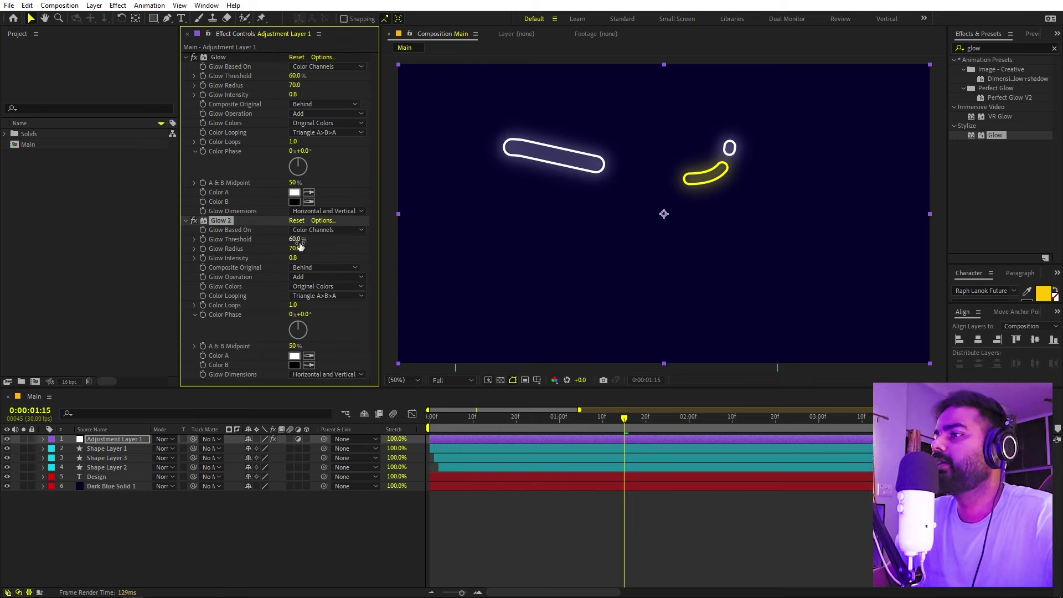
left_click(295, 248)
type("175")
key("Return")
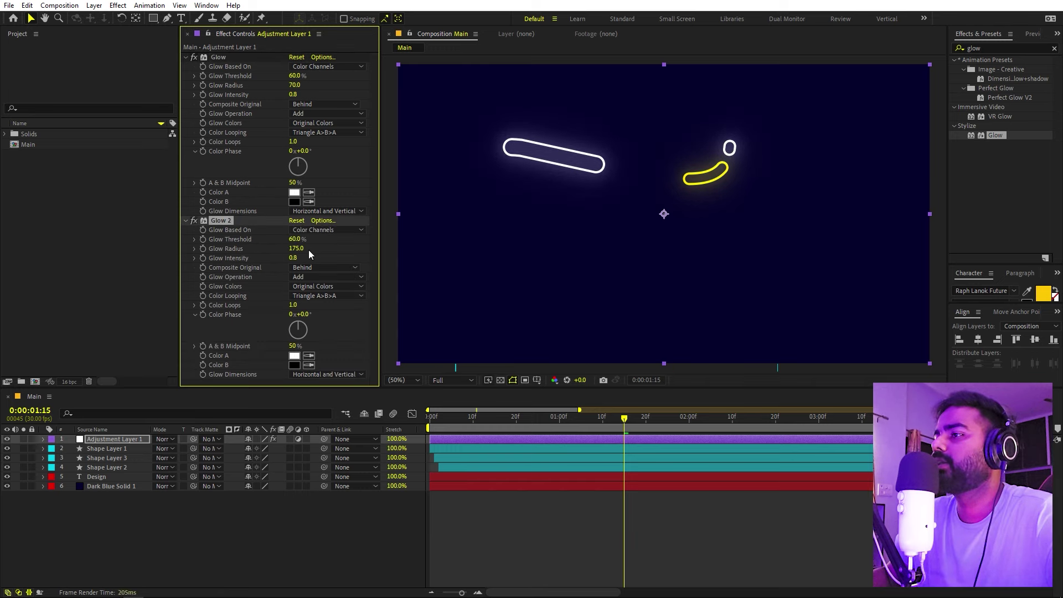
left_click_drag(186, 263, 123, 265)
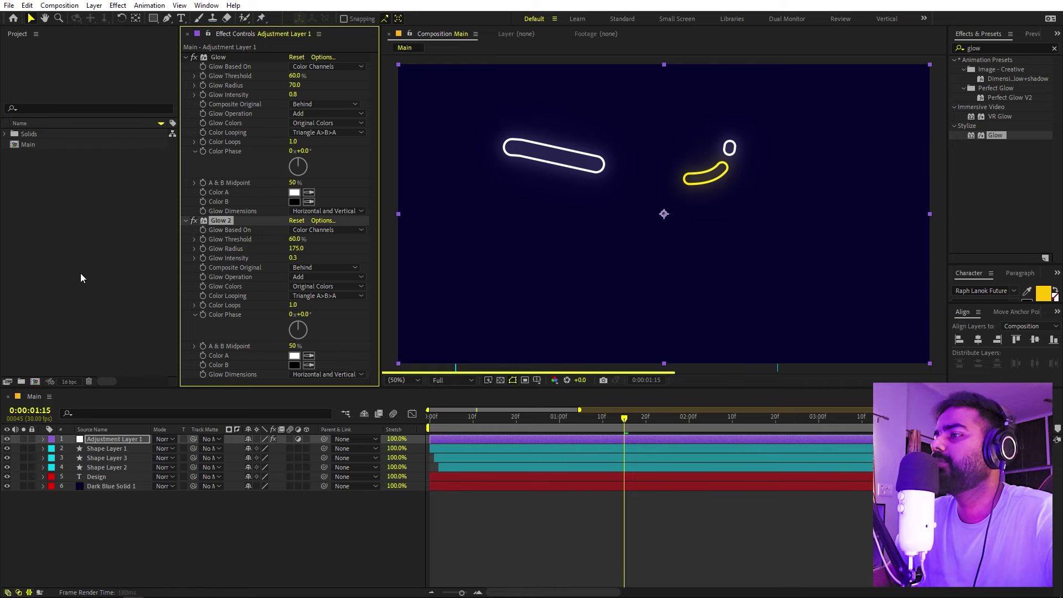
left_click(659, 518)
key("space")
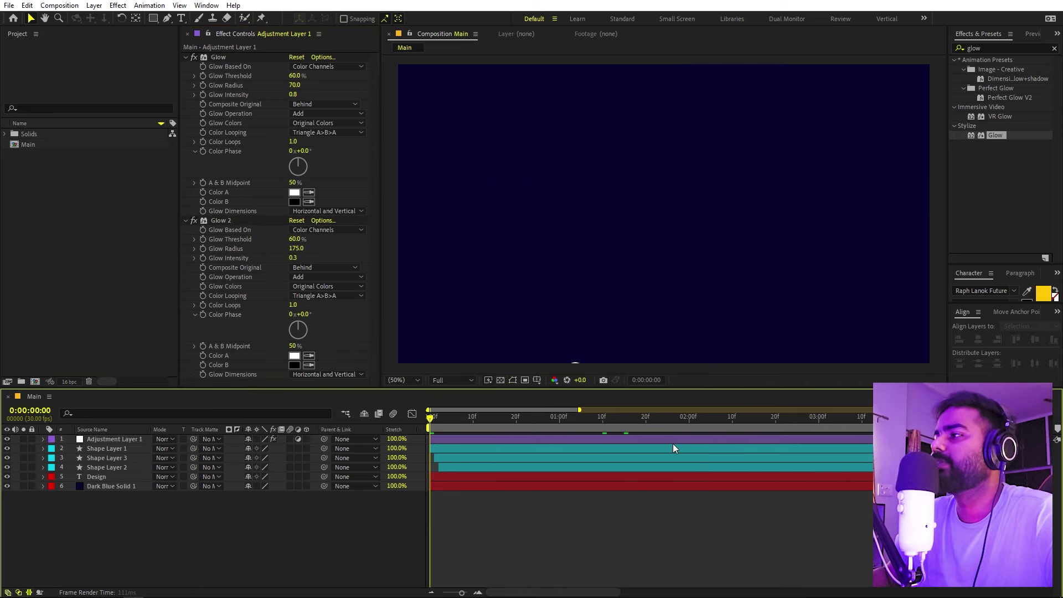